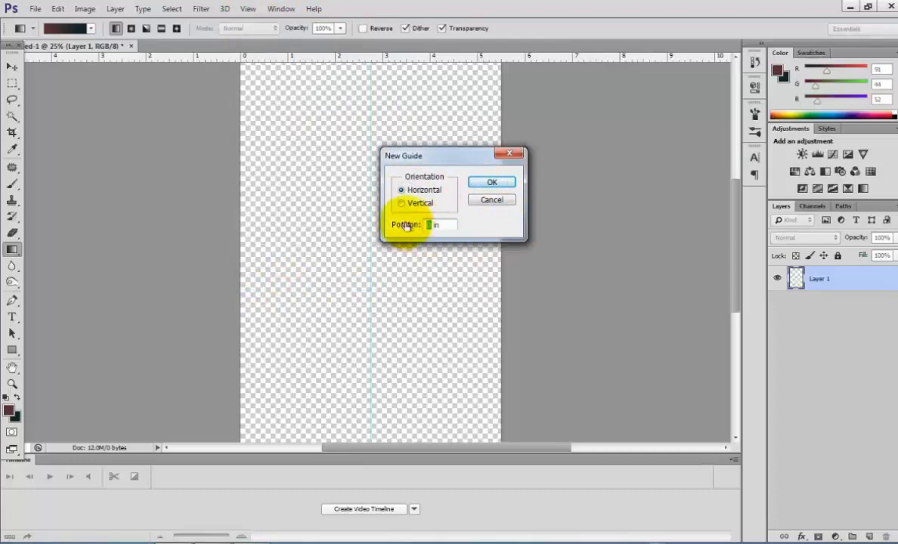
Place a horizontal guide at 4.25 in, and set the background colour to #082422 and the foreground colour to #3d1d22.
click(491, 183)
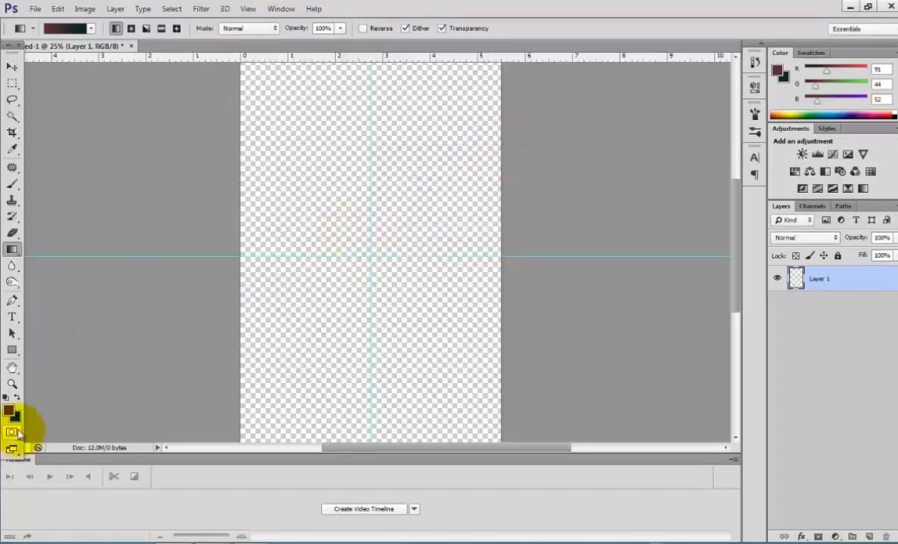
click(15, 416)
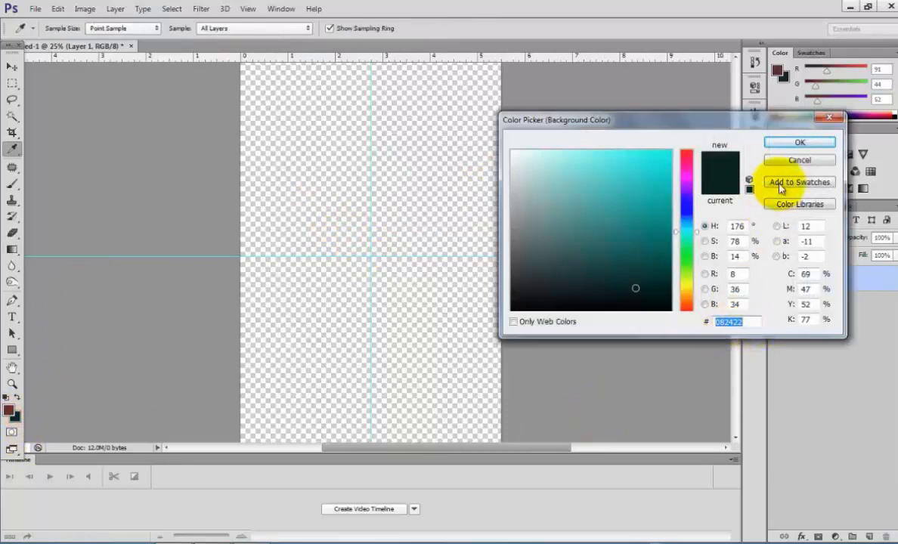
click(799, 142)
click(9, 410)
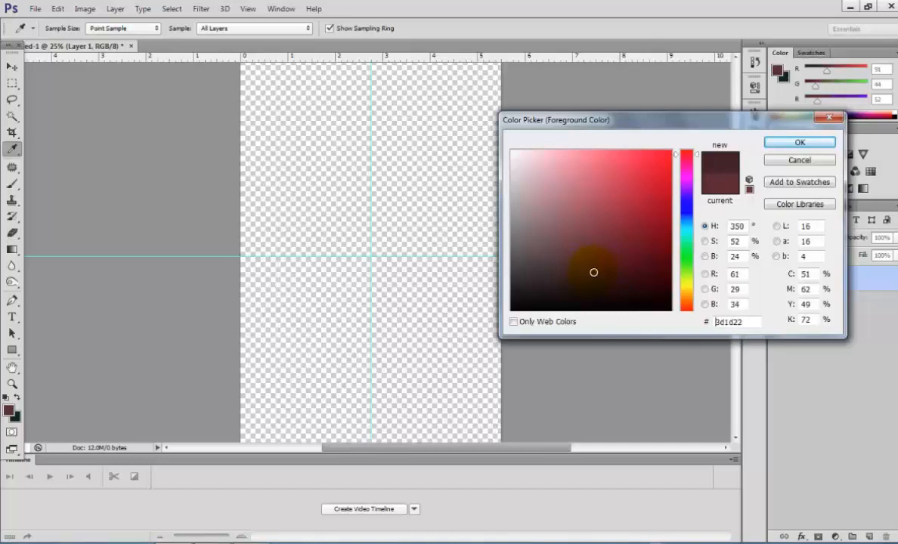
click(820, 142)
Fill Layer 1 with a radial gradient running from the guides' intersection to the top edge of the canvas.
key(g)
click(130, 28)
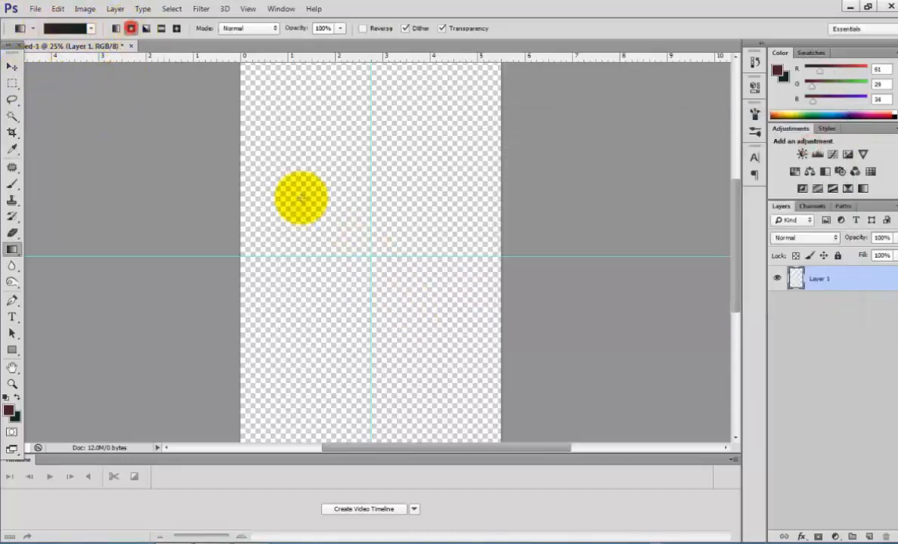
drag(371, 259, 374, 84)
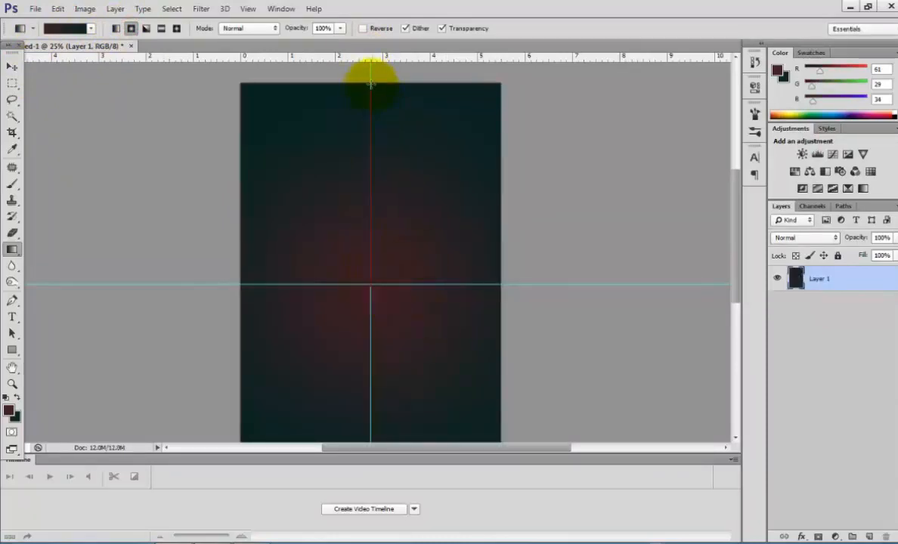
click(10, 68)
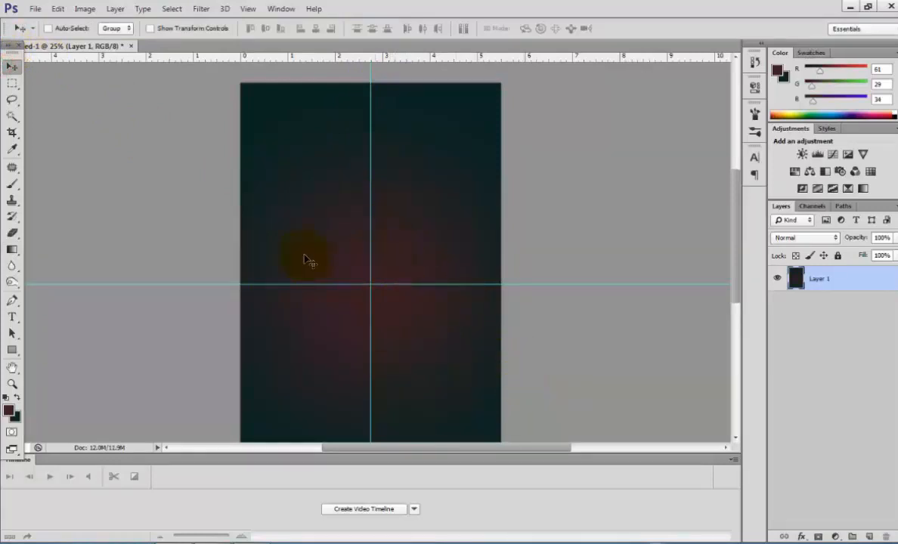
click(11, 249)
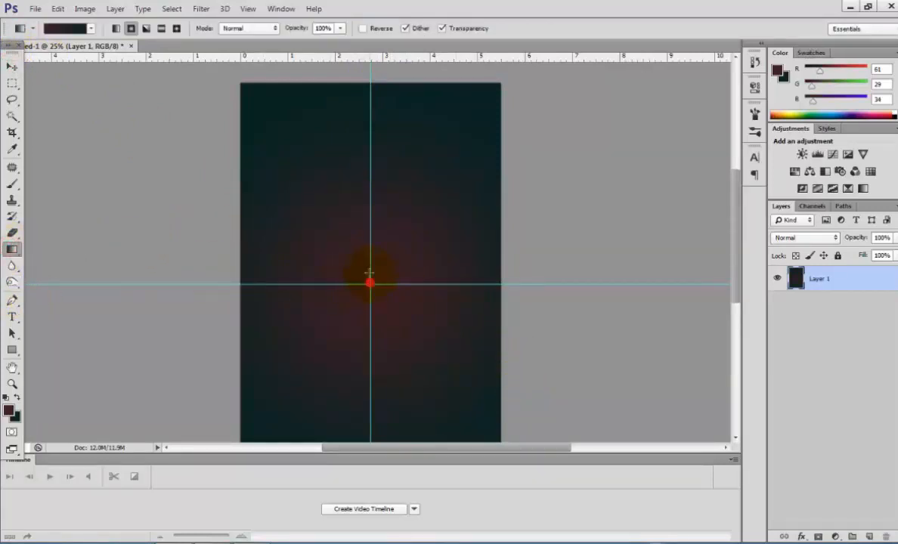
drag(369, 281, 377, 76)
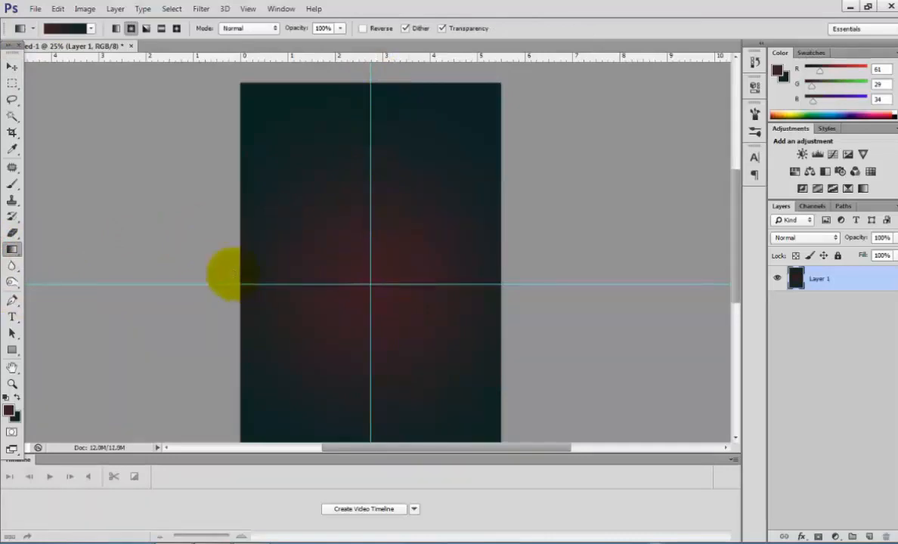
Open the image original.jpg.
click(34, 9)
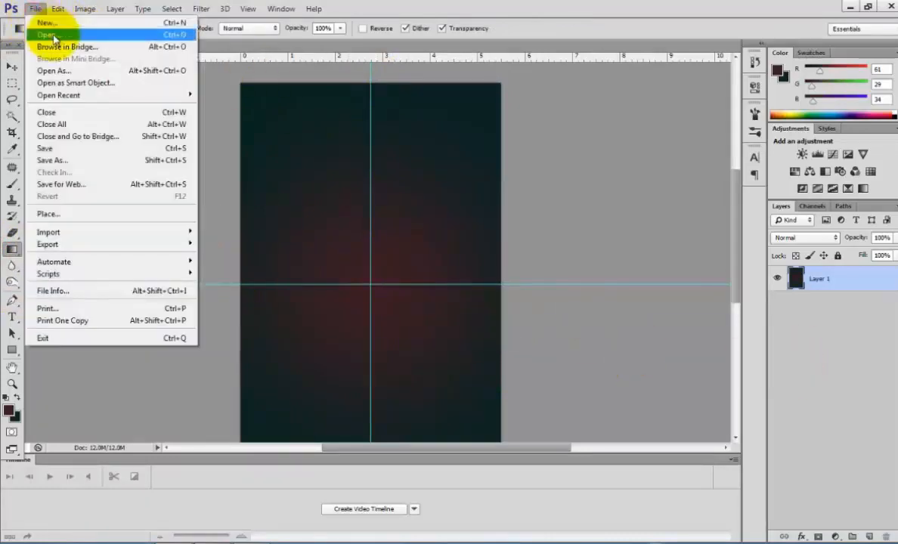
click(54, 35)
drag(585, 101, 590, 280)
click(541, 239)
click(578, 373)
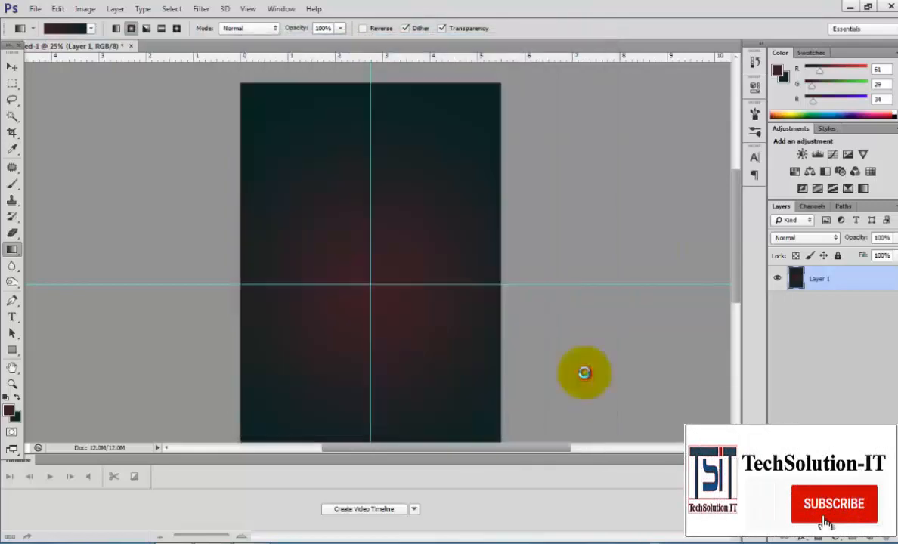
Crop the rose photo down to a small section of roses near its centre.
click(11, 132)
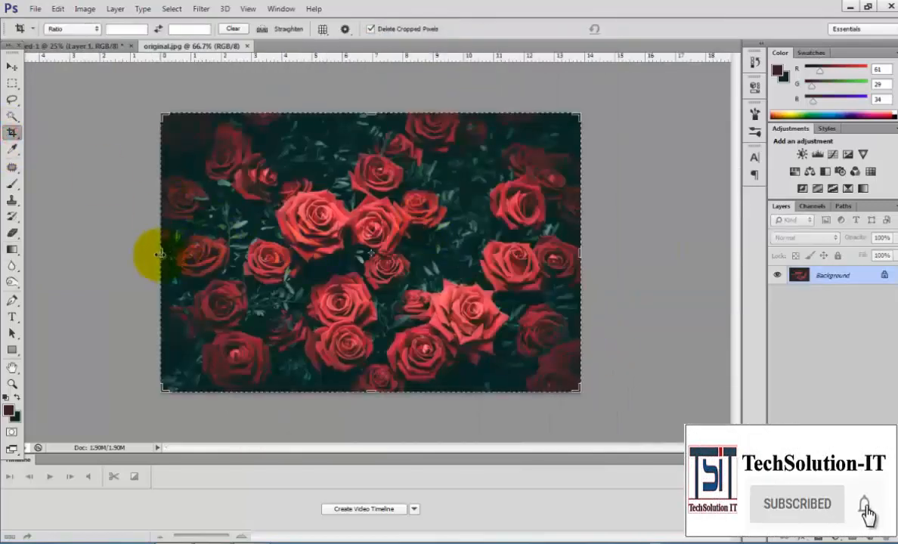
drag(159, 253, 215, 256)
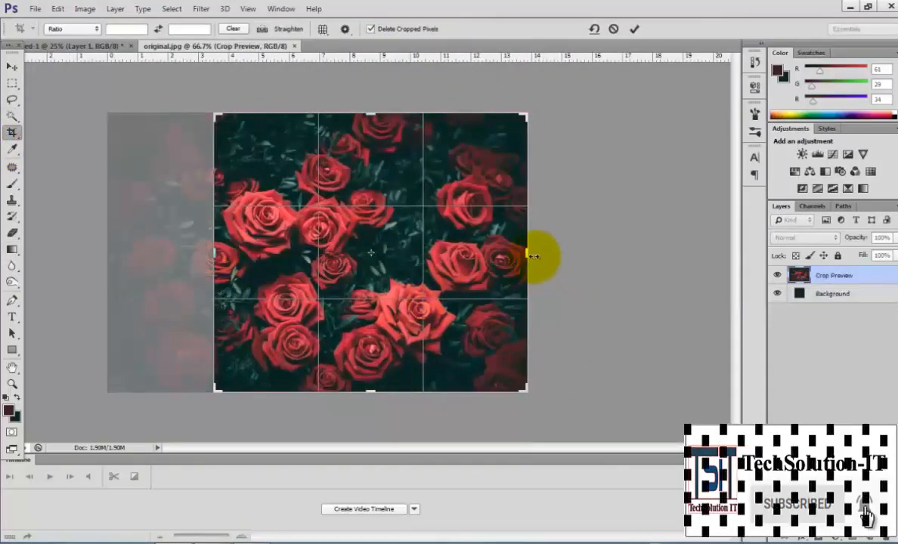
drag(534, 256, 454, 251)
drag(369, 393, 379, 303)
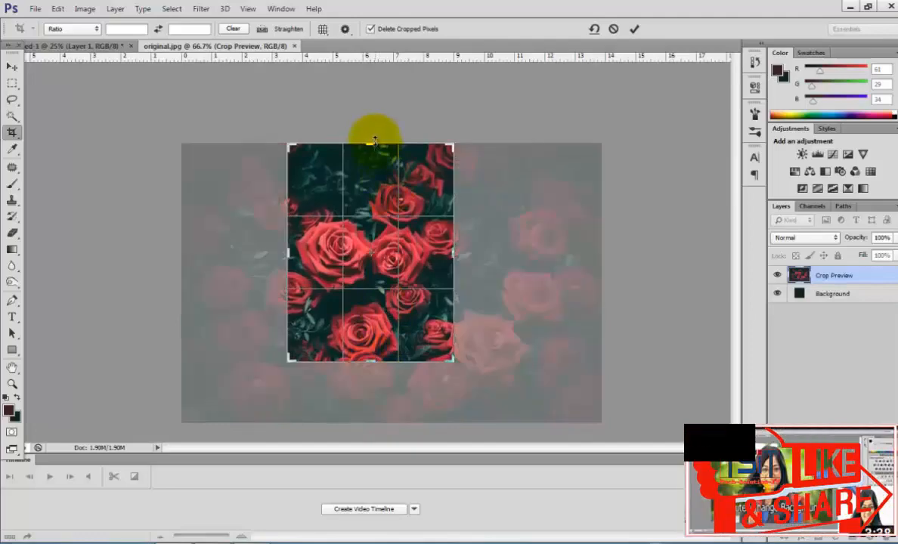
drag(375, 140, 364, 173)
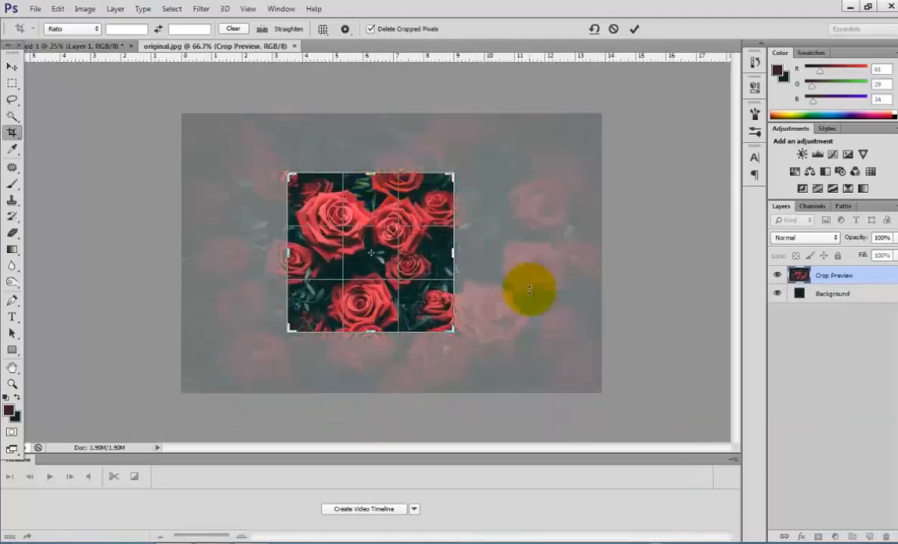
key(Return)
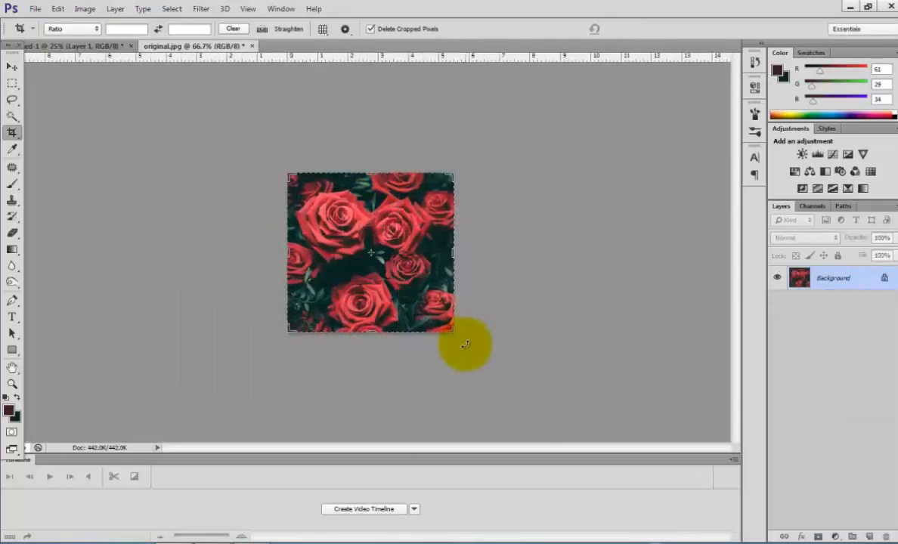
Paste the cropped roses into the poster document and scale them to cover the canvas width down to about 5.3 in.
click(75, 45)
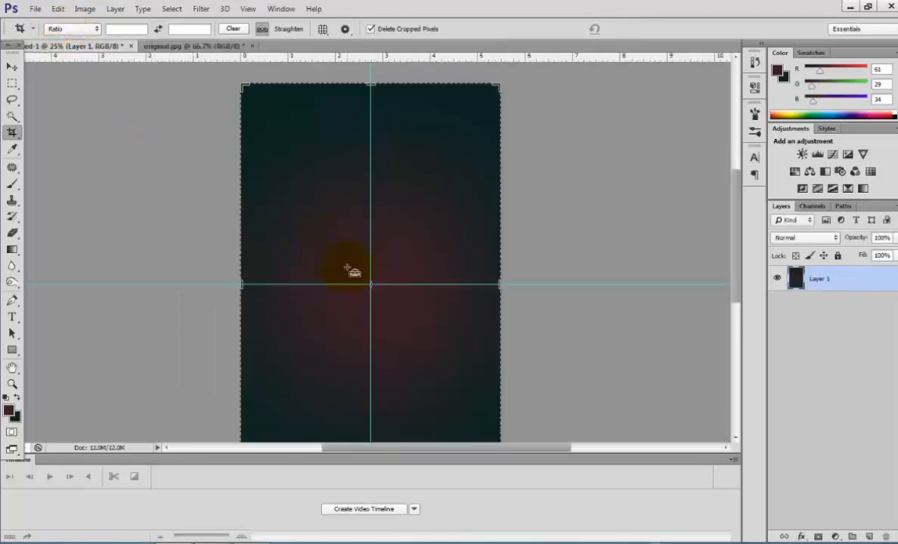
key(ctrl+v)
key(ctrl+t)
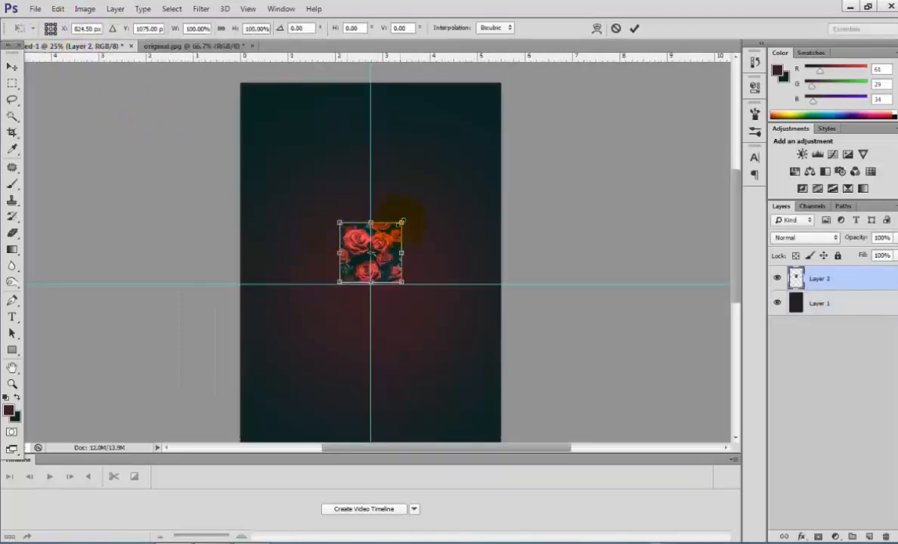
drag(401, 222, 502, 123)
drag(337, 124, 240, 83)
drag(370, 283, 370, 328)
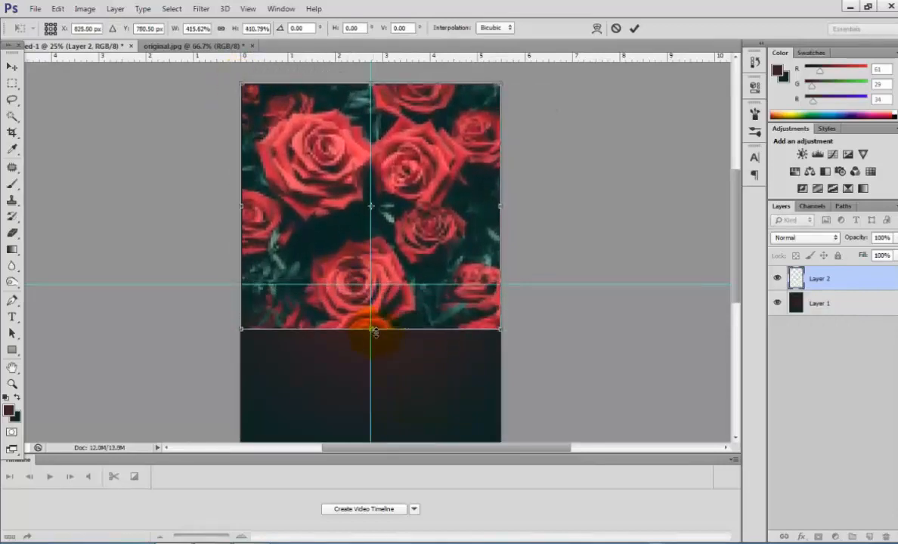
double_click(330, 176)
Add a layer mask to Layer 2 and fade its lower part into the background with linear gradients.
key(c)
click(834, 536)
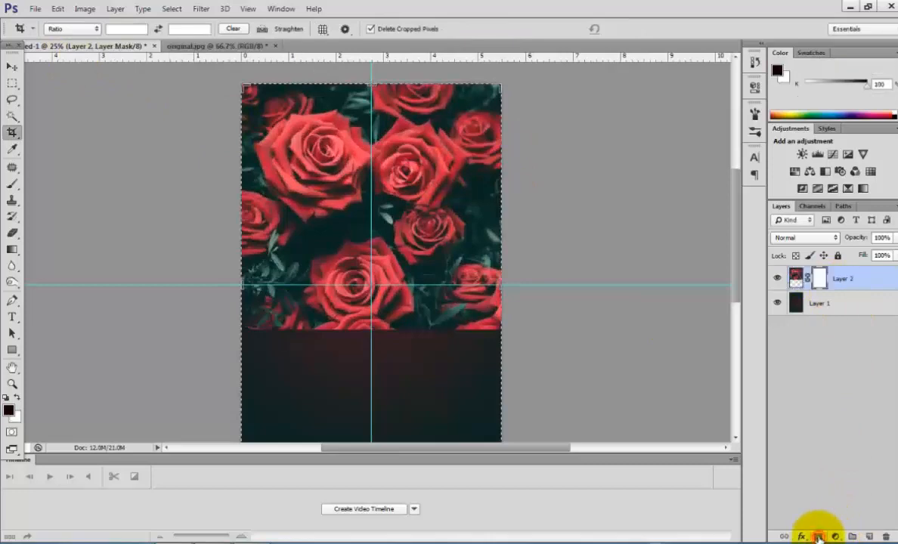
click(13, 250)
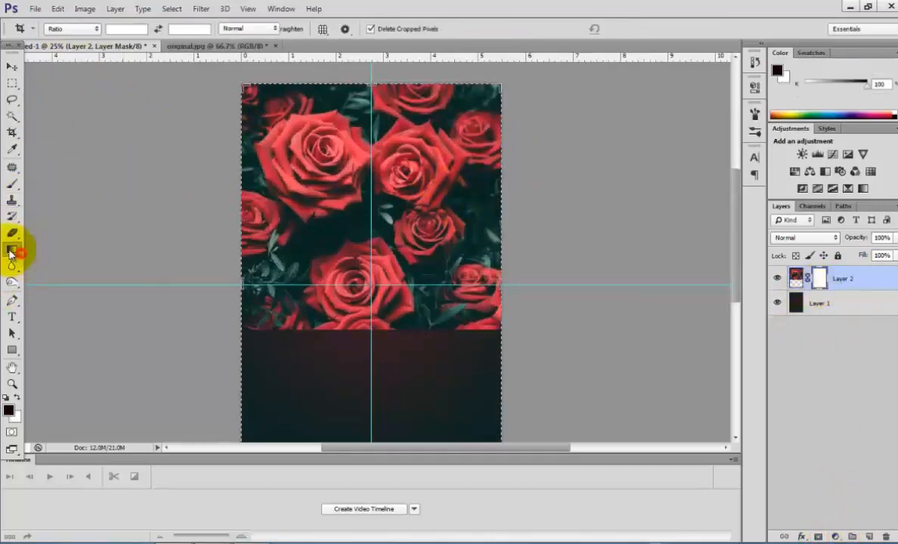
drag(412, 333, 406, 182)
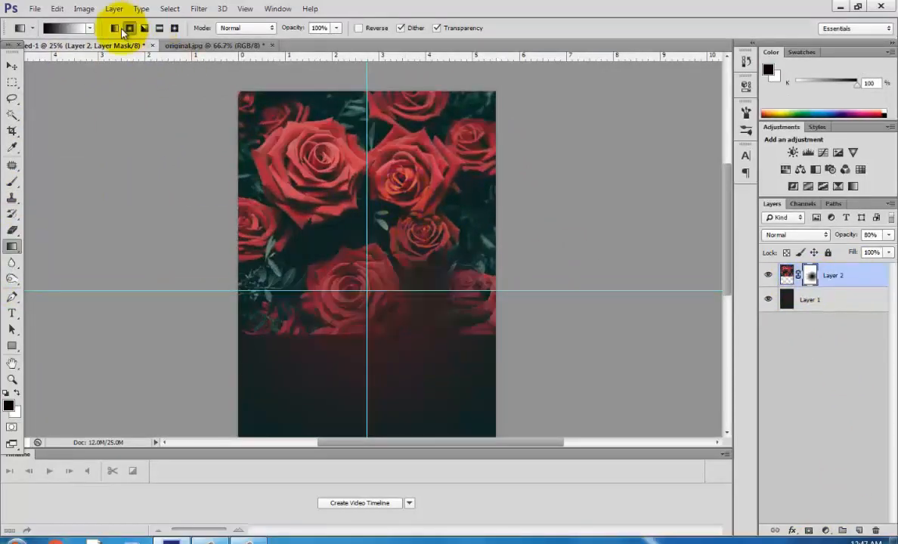
click(114, 28)
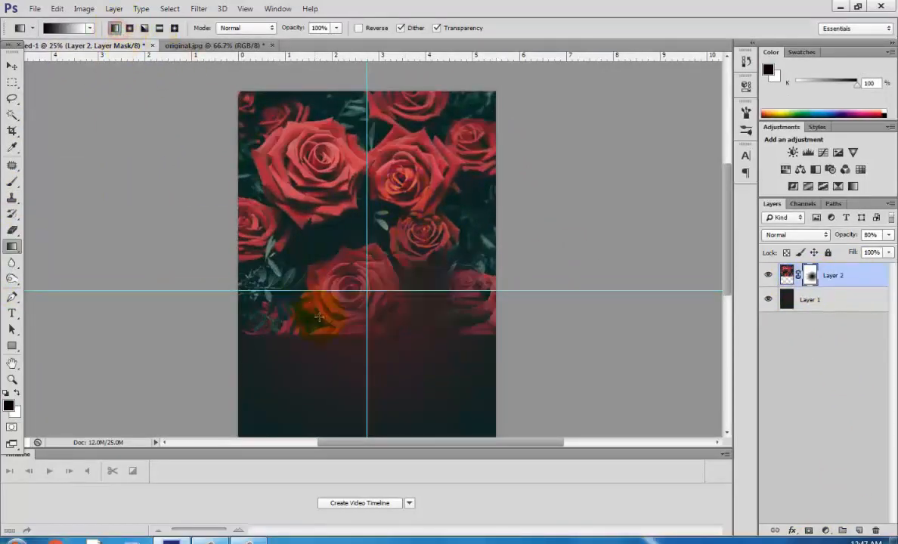
drag(280, 300, 244, 203)
drag(492, 143, 450, 135)
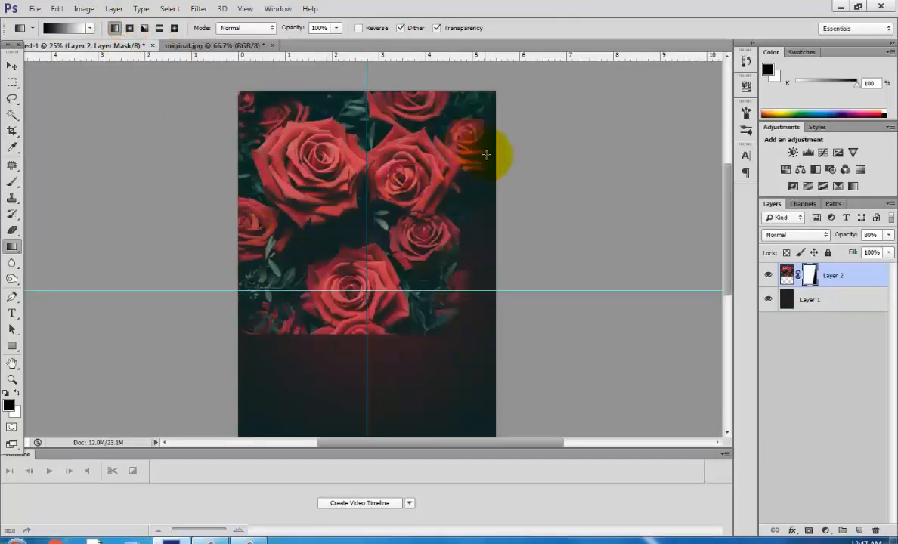
drag(356, 351, 362, 256)
drag(401, 322, 387, 224)
drag(376, 169, 375, 168)
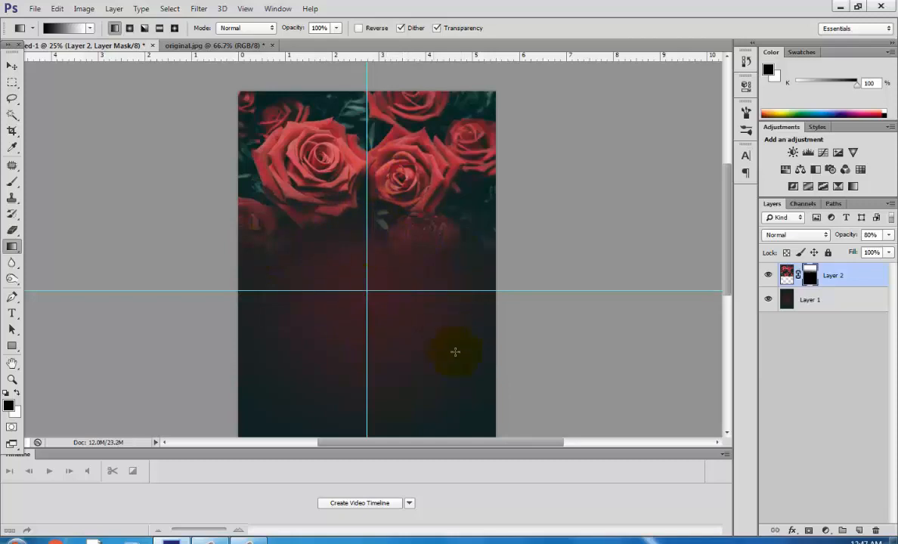
click(31, 8)
click(36, 32)
drag(581, 114, 591, 295)
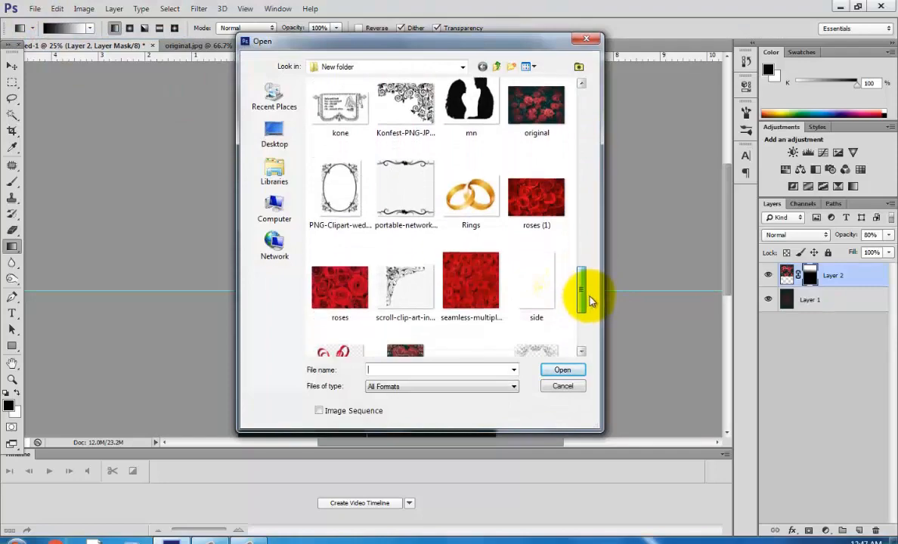
click(537, 197)
click(559, 368)
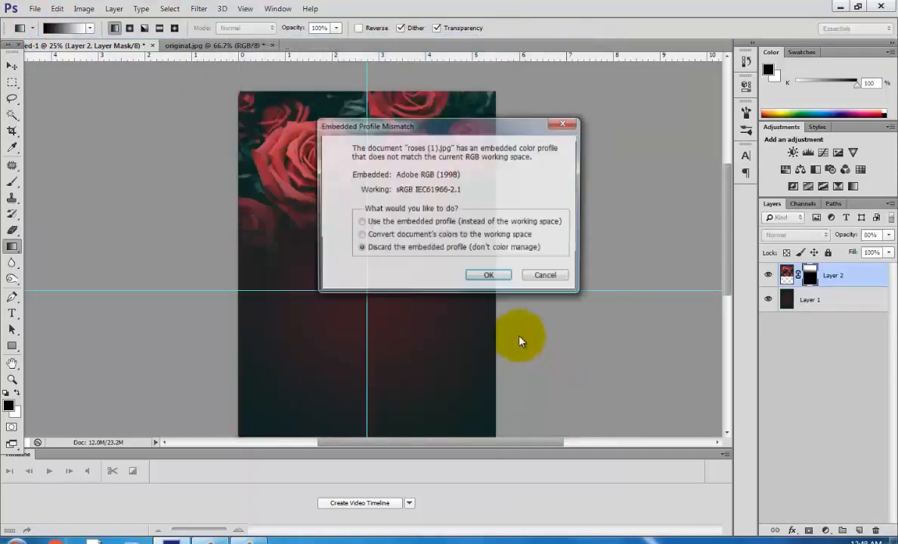
click(541, 278)
Open the seamless multiple red roses background image.
click(35, 8)
click(41, 34)
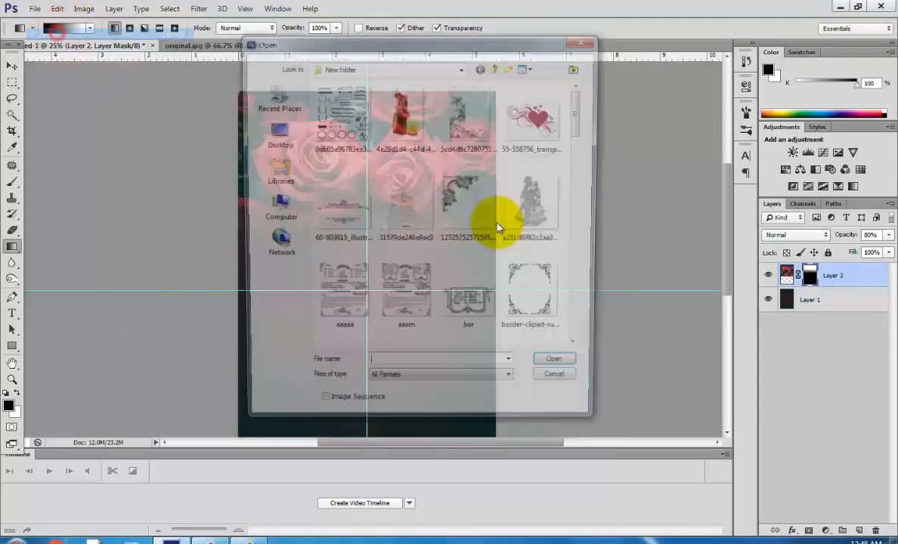
drag(581, 124, 581, 328)
click(469, 291)
click(563, 372)
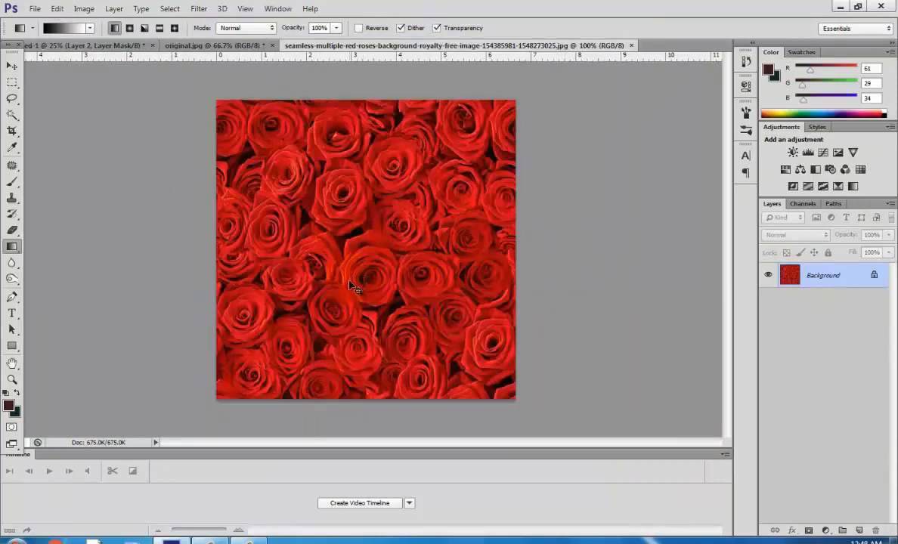
Crop the seamless roses image, trimming its top and left edges.
click(12, 130)
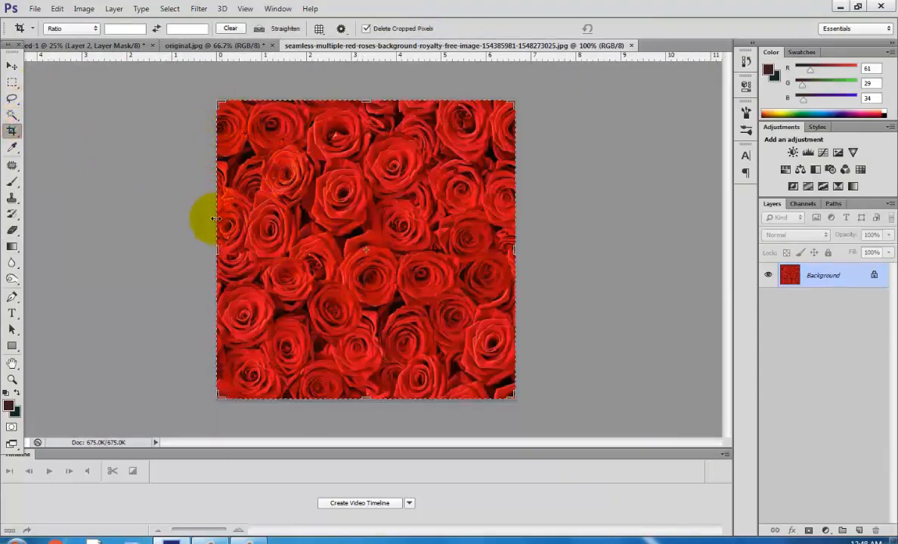
drag(219, 102, 238, 134)
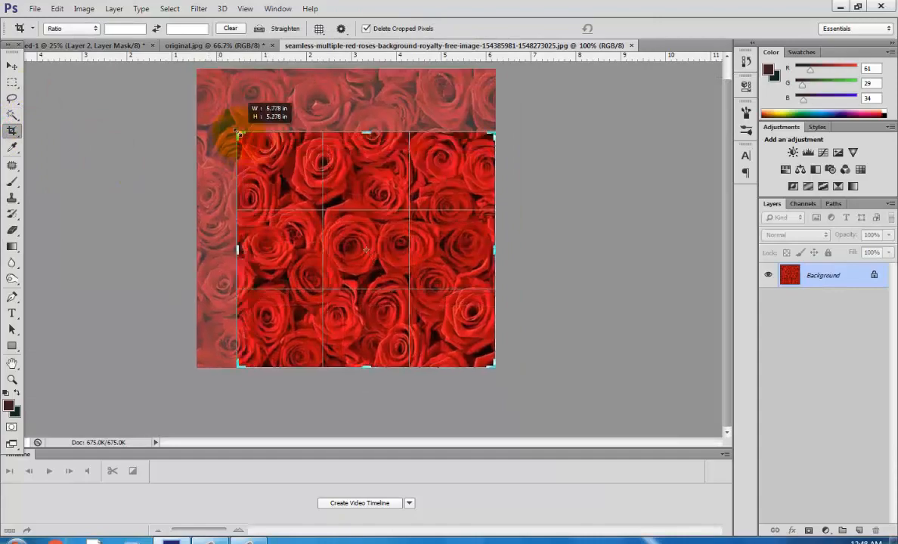
key(Return)
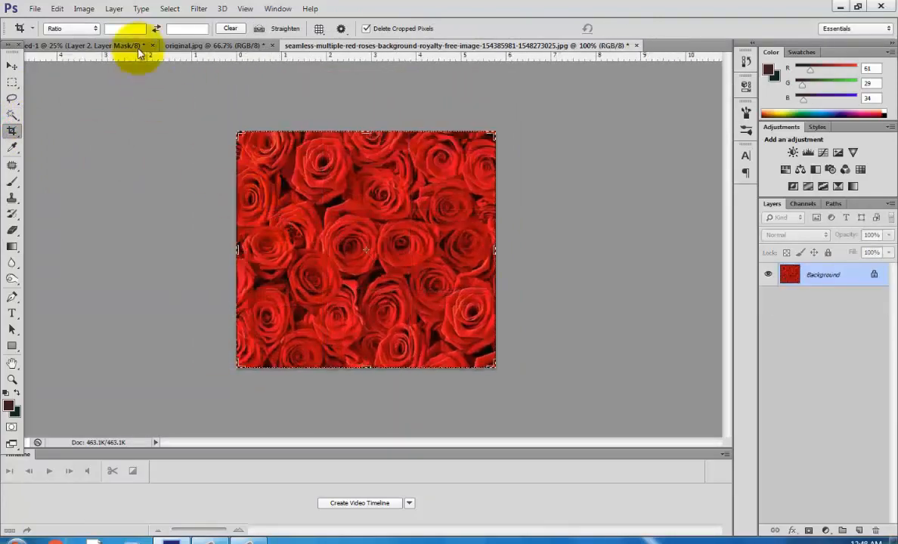
Paste the roses into the poster and scale them to span the full canvas width across the lower half.
click(104, 45)
key(ctrl+v)
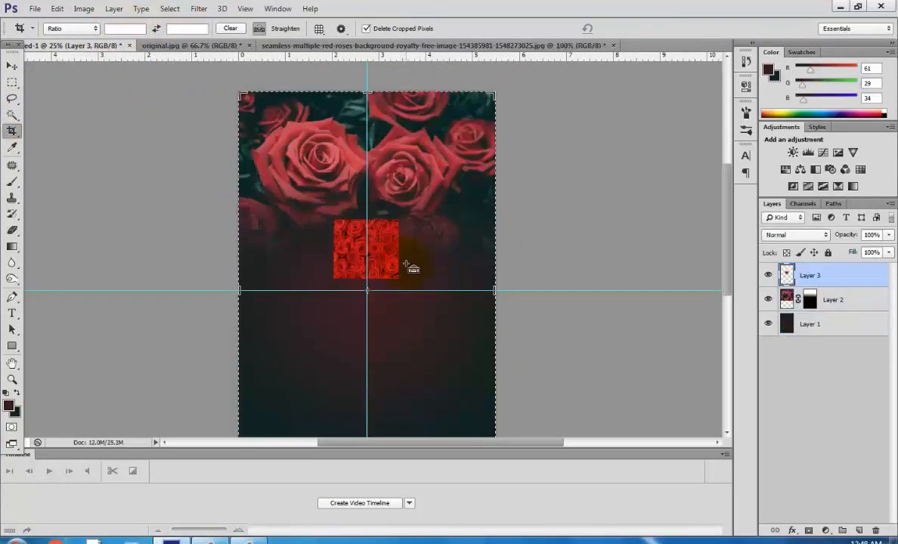
key(ctrl+t)
drag(399, 279, 481, 405)
drag(408, 220, 408, 258)
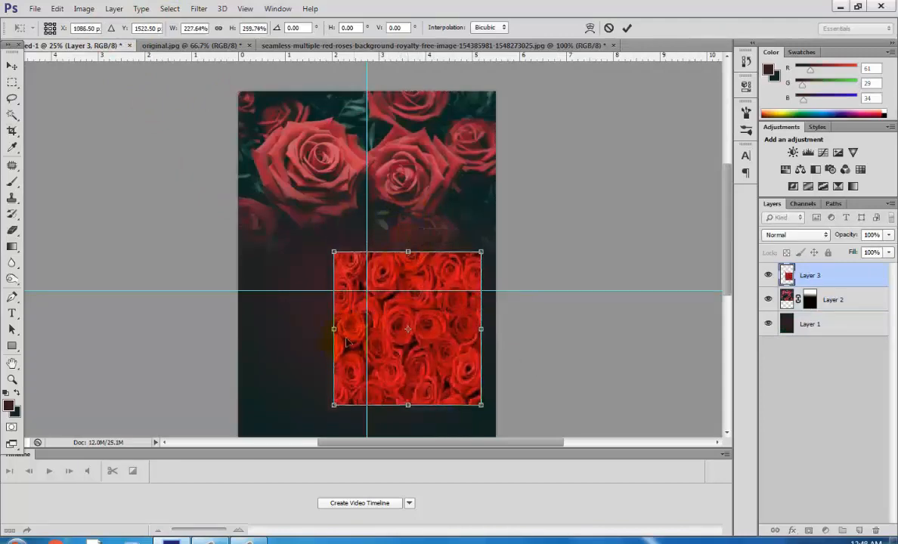
drag(333, 323, 237, 323)
drag(491, 331, 497, 330)
drag(239, 327, 230, 330)
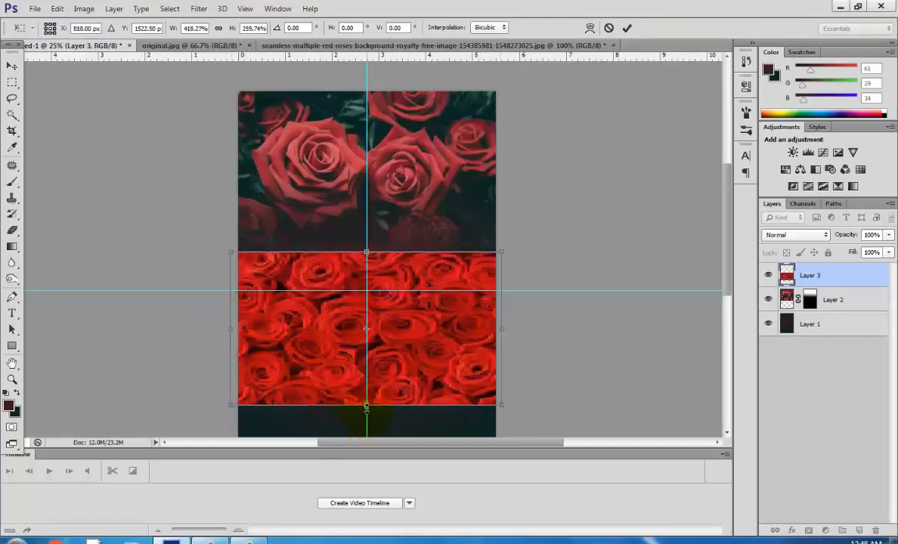
drag(366, 406, 370, 374)
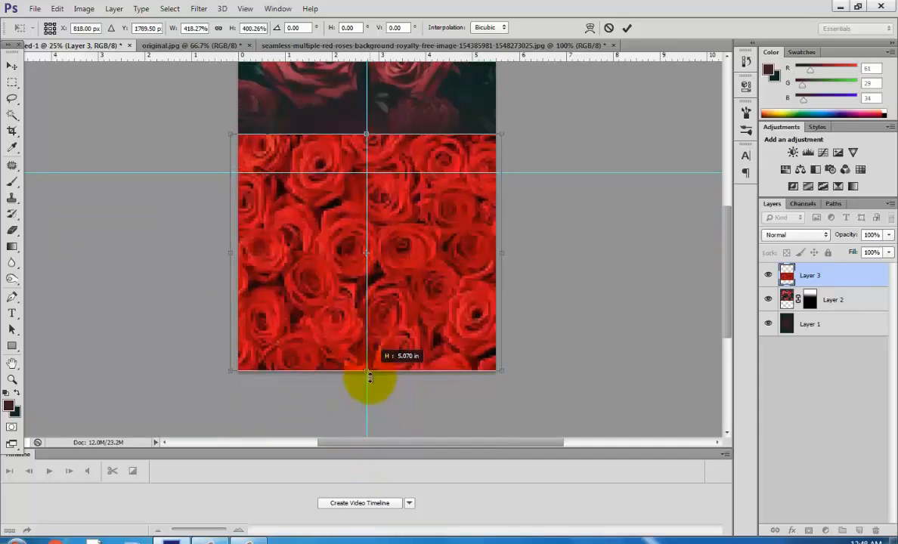
drag(366, 133, 367, 135)
click(11, 65)
click(393, 211)
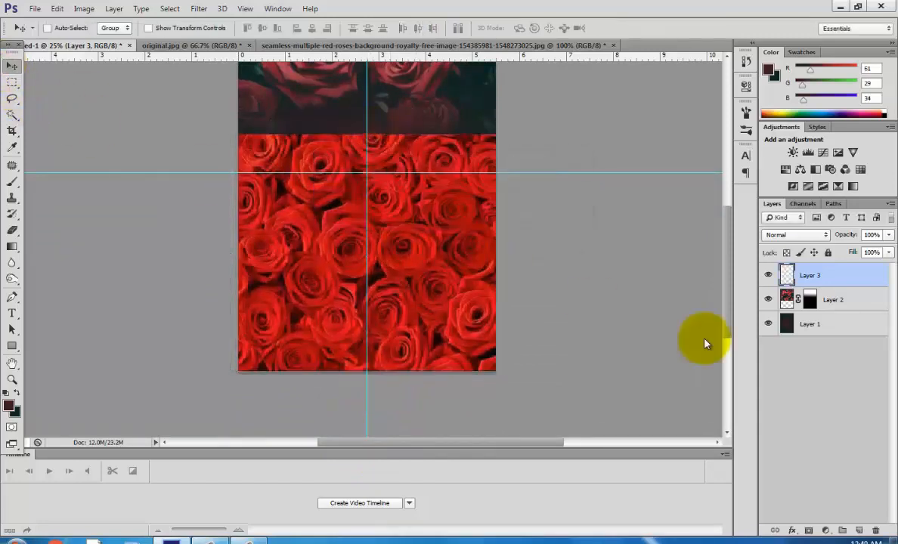
Add a layer mask to Layer 3 and fade its upper part into the background with linear gradients.
click(807, 529)
click(12, 246)
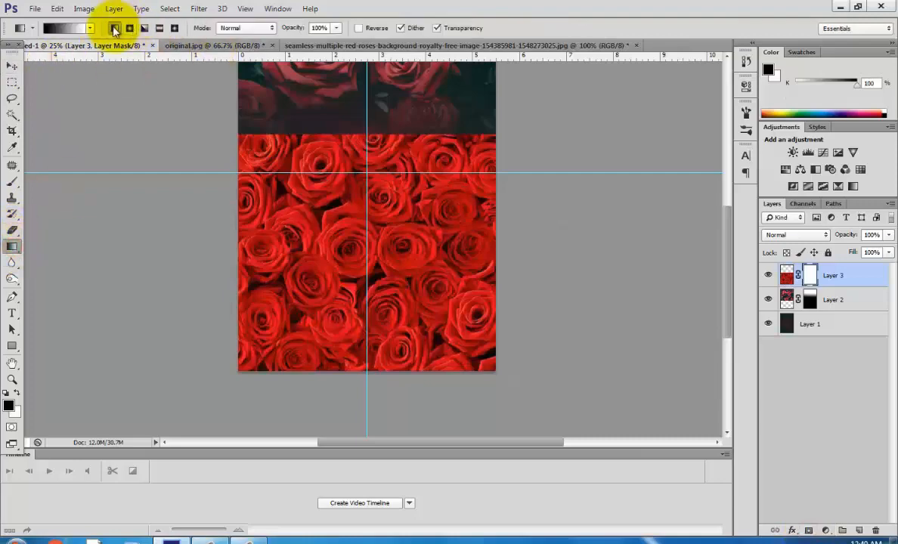
drag(375, 270, 376, 274)
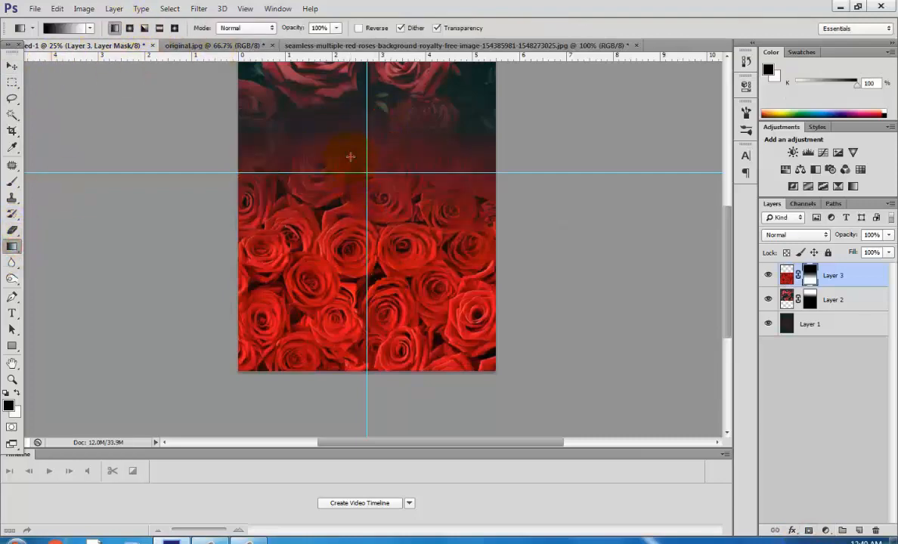
drag(349, 333, 350, 334)
drag(363, 225, 363, 332)
drag(360, 141, 362, 337)
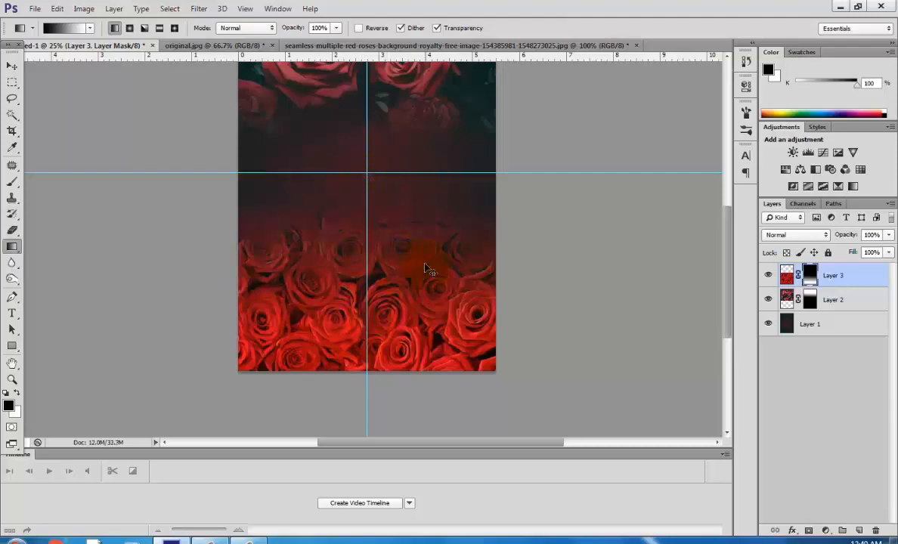
key(ctrl+minus)
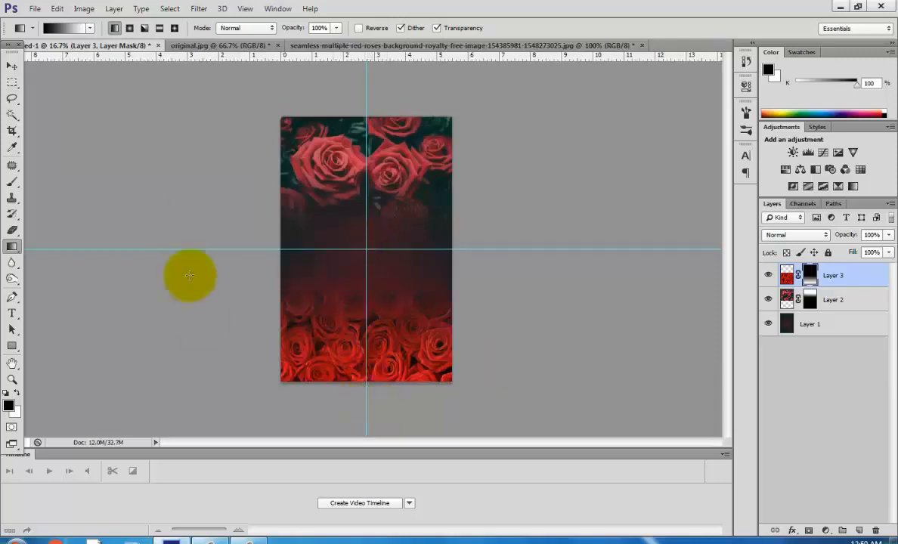
click(12, 66)
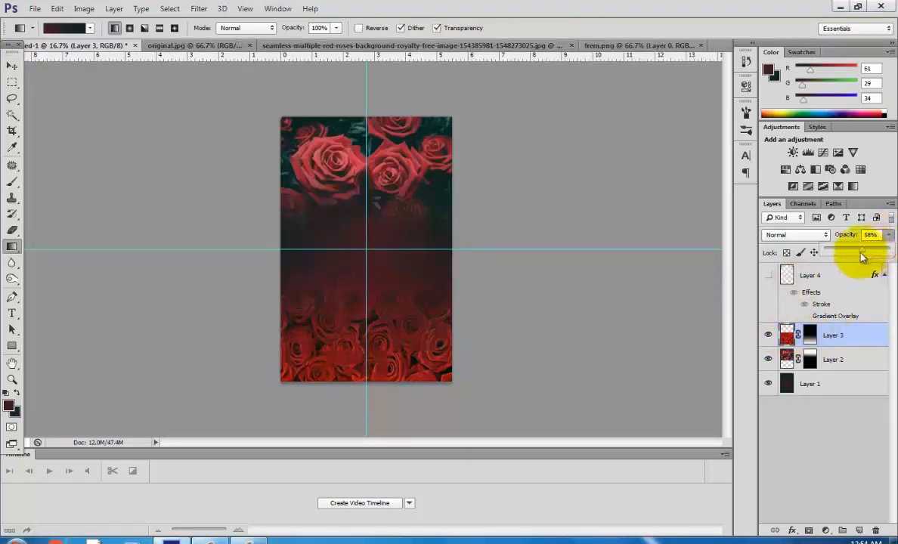
drag(861, 257, 850, 257)
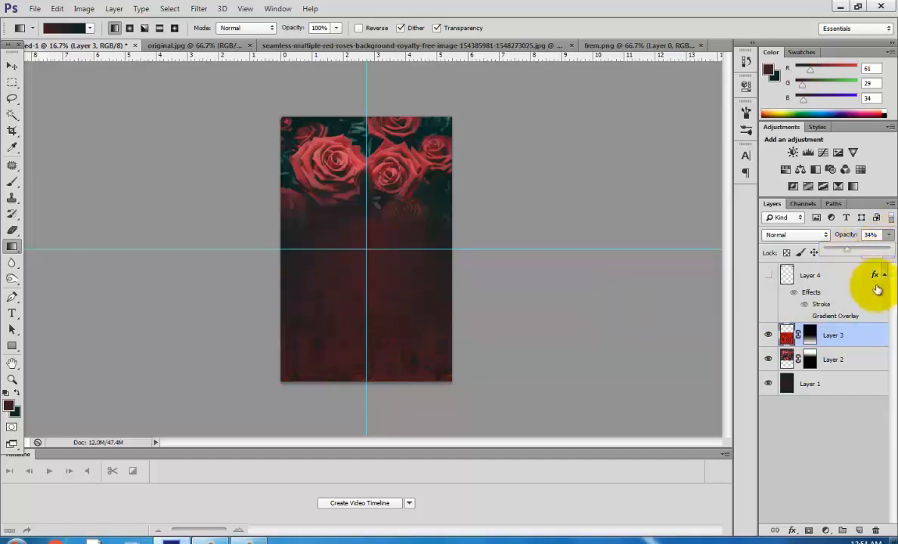
click(867, 427)
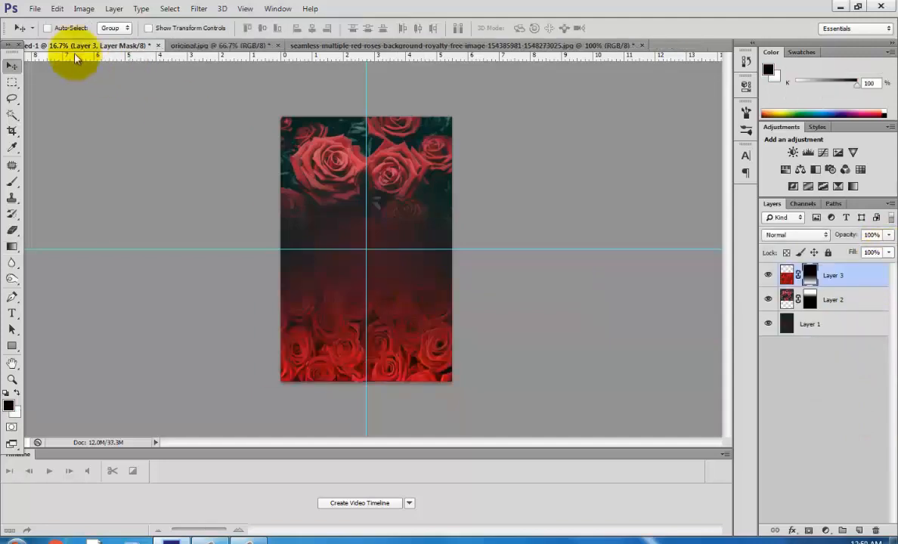
Open the ornamental frame PNG image.
click(32, 9)
click(45, 34)
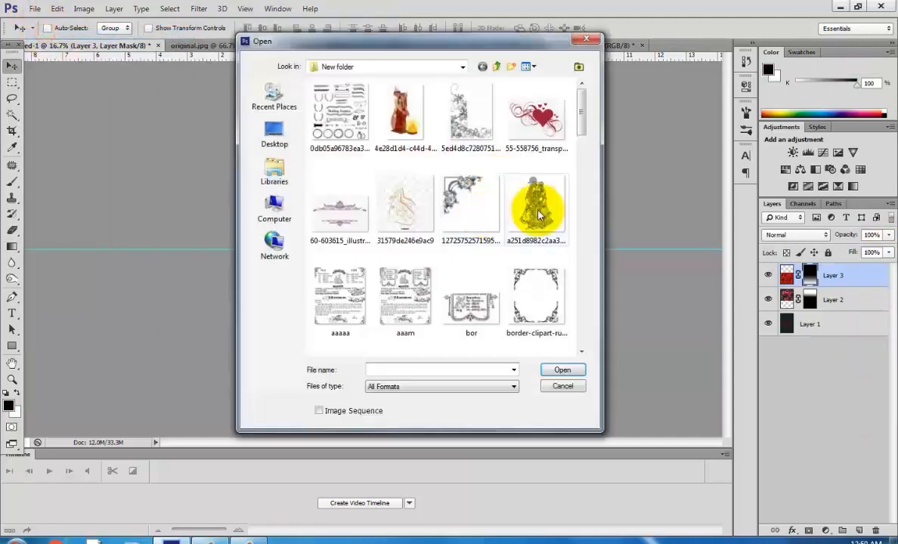
scroll(586, 186, down, 3)
click(470, 160)
click(556, 371)
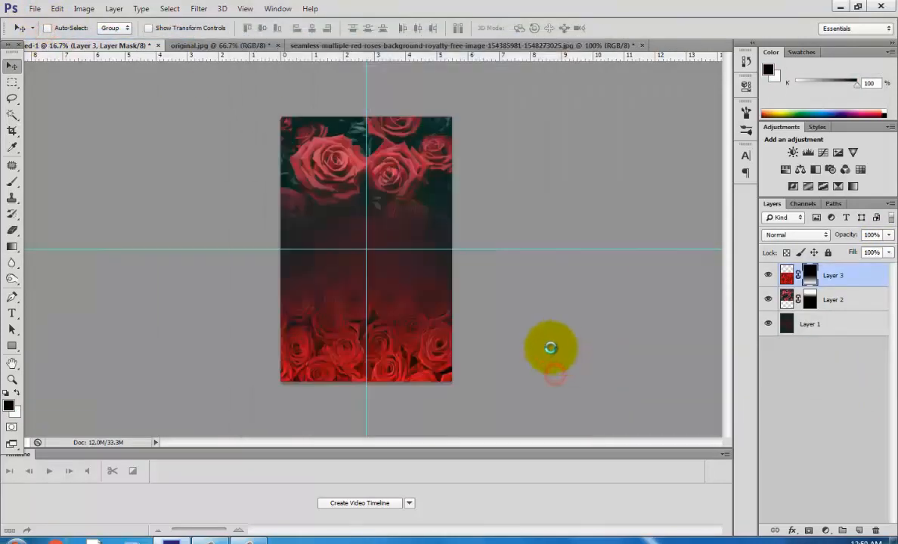
Drag the ornamental frame into the poster and scale it to cover the whole canvas.
drag(391, 309, 114, 67)
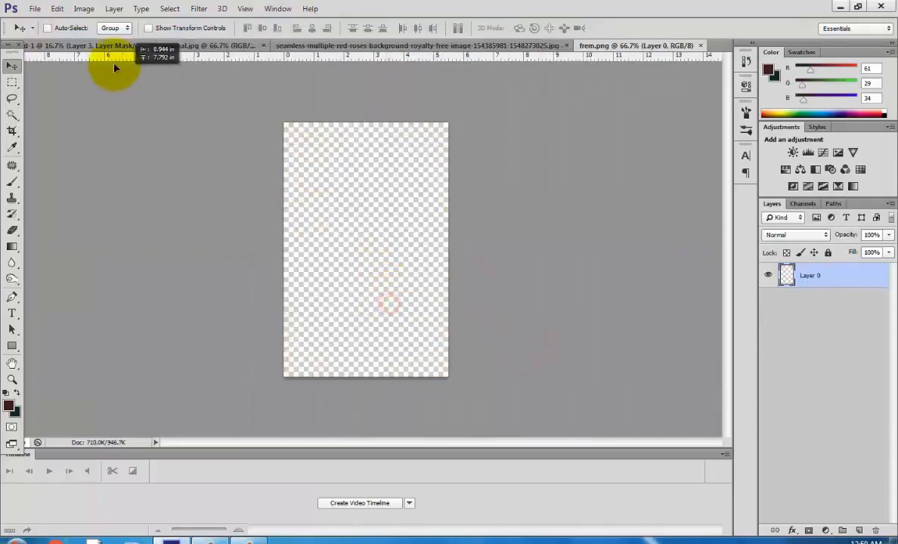
drag(105, 51, 384, 307)
key(ctrl+t)
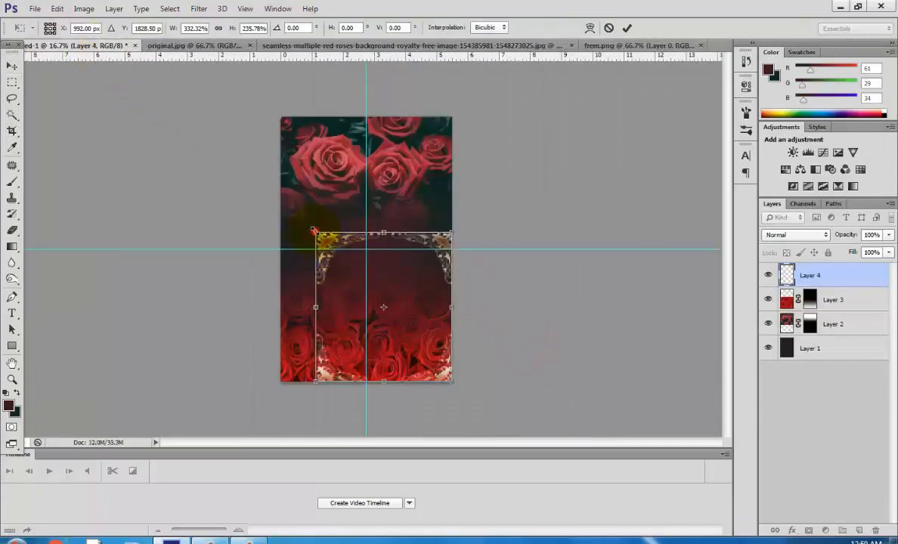
drag(313, 230, 280, 118)
click(12, 65)
key(Return)
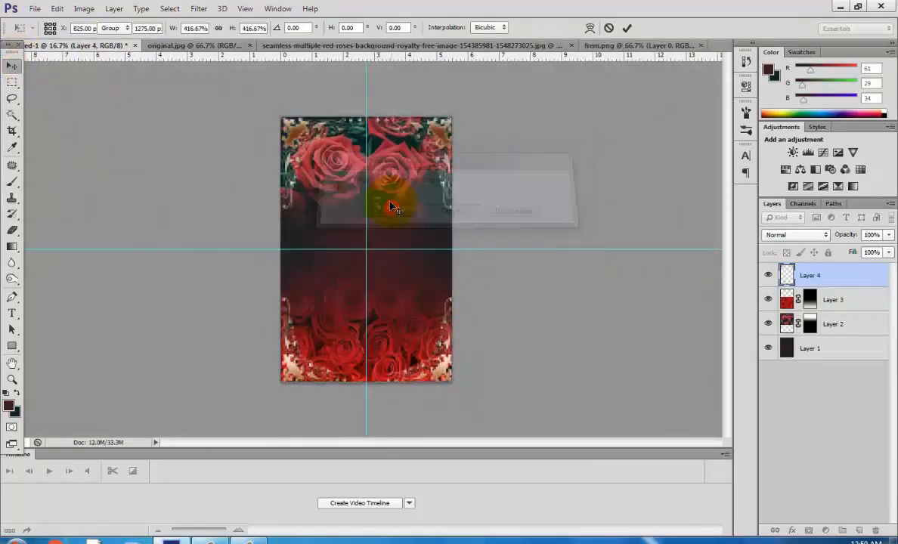
Give the frame layer a Stroke layer style, leaving Gradient Overlay switched off.
double_click(881, 279)
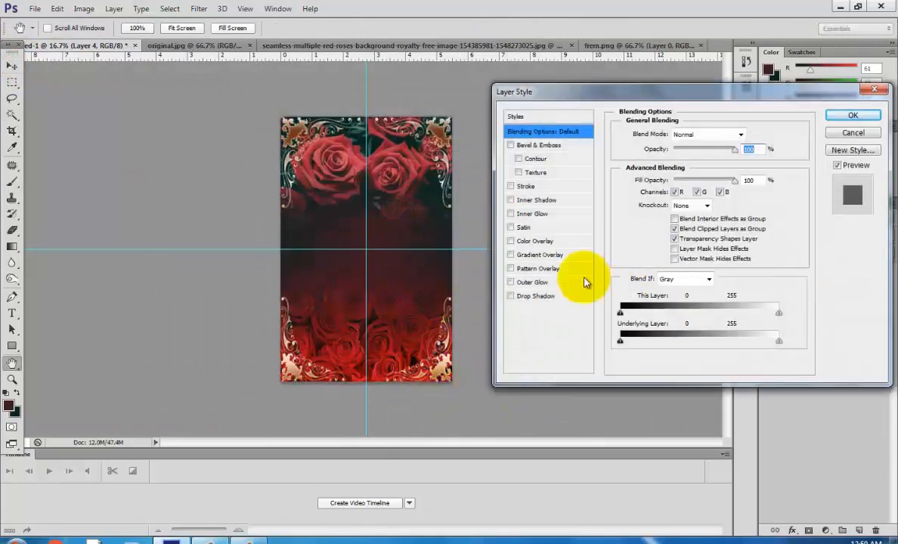
click(511, 254)
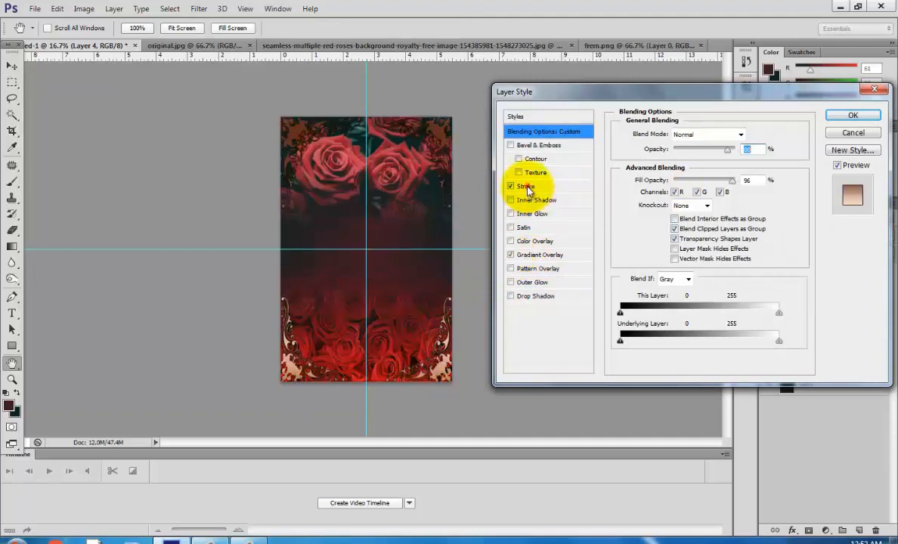
click(526, 186)
click(538, 255)
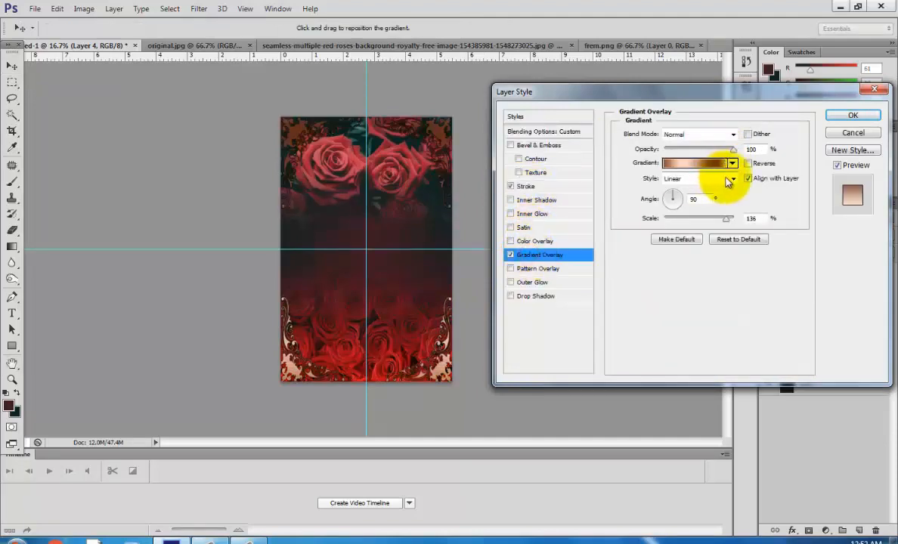
click(510, 255)
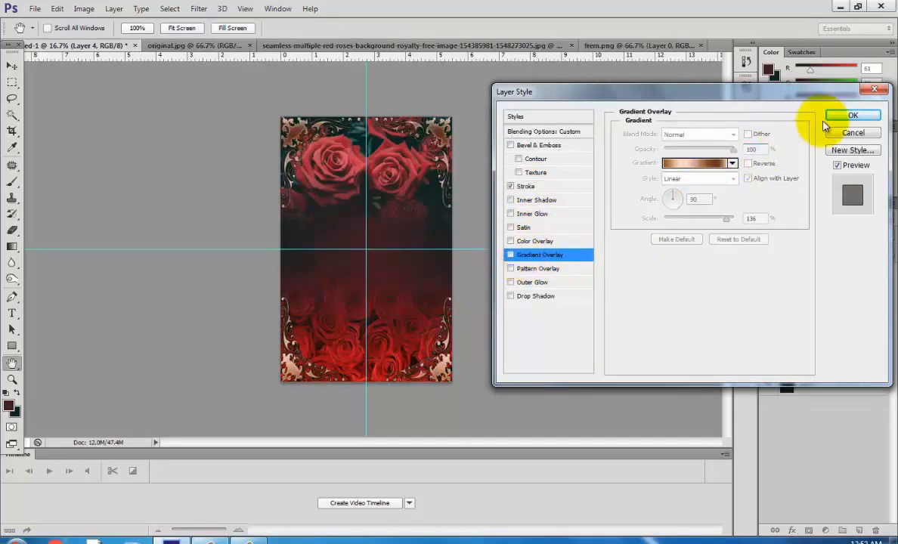
click(852, 116)
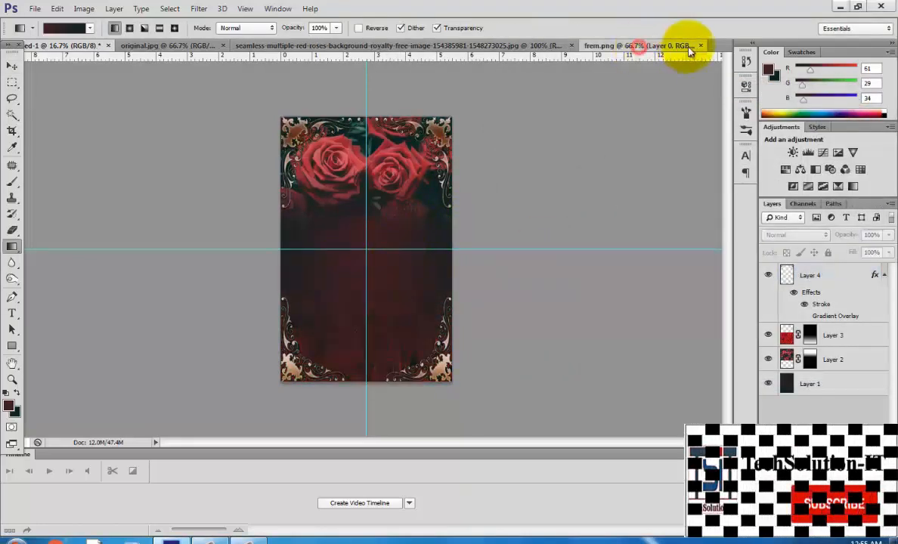
Close the roses background and frame image documents.
click(689, 45)
click(701, 45)
click(591, 46)
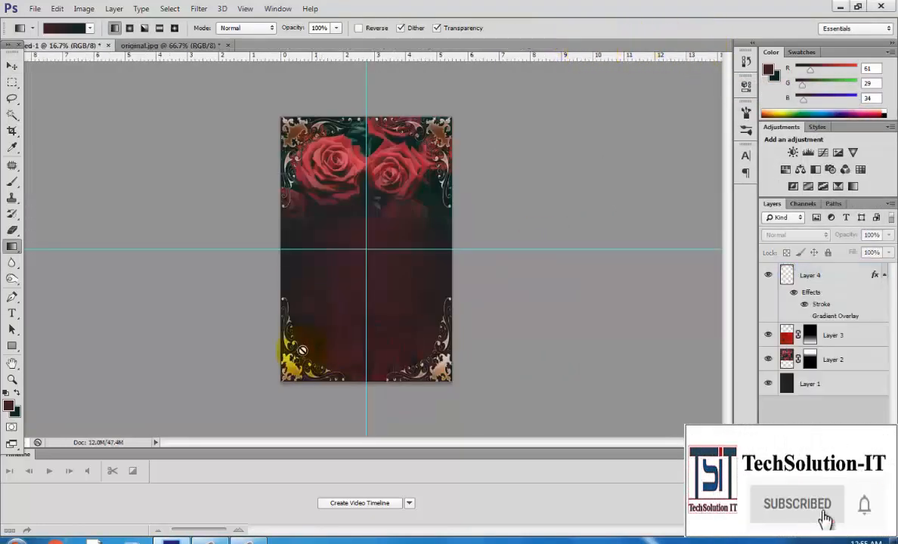
Open the couple silhouette PNG image.
click(35, 8)
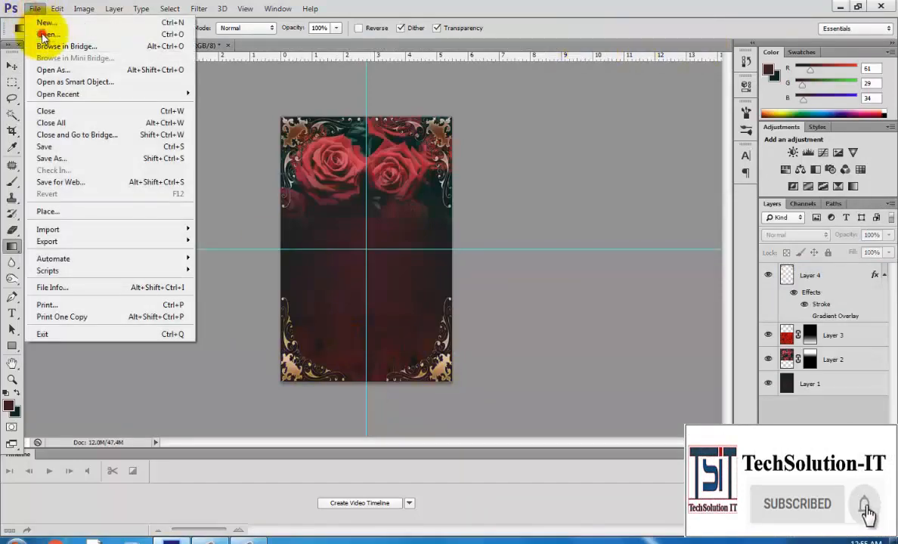
click(38, 35)
drag(577, 132, 592, 282)
click(480, 215)
click(564, 368)
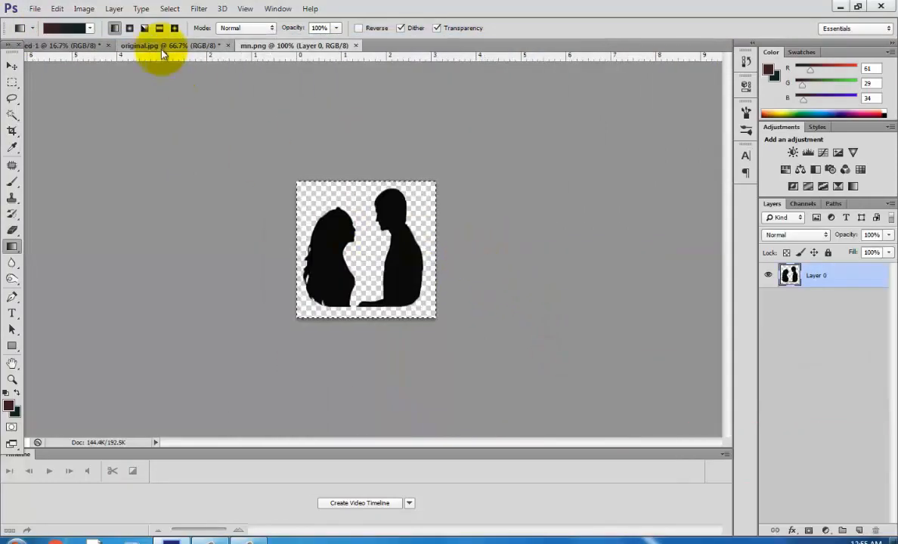
Paste the couple silhouette into the poster, enlarge it and place it near the bottom centre.
click(77, 45)
key(ctrl+v)
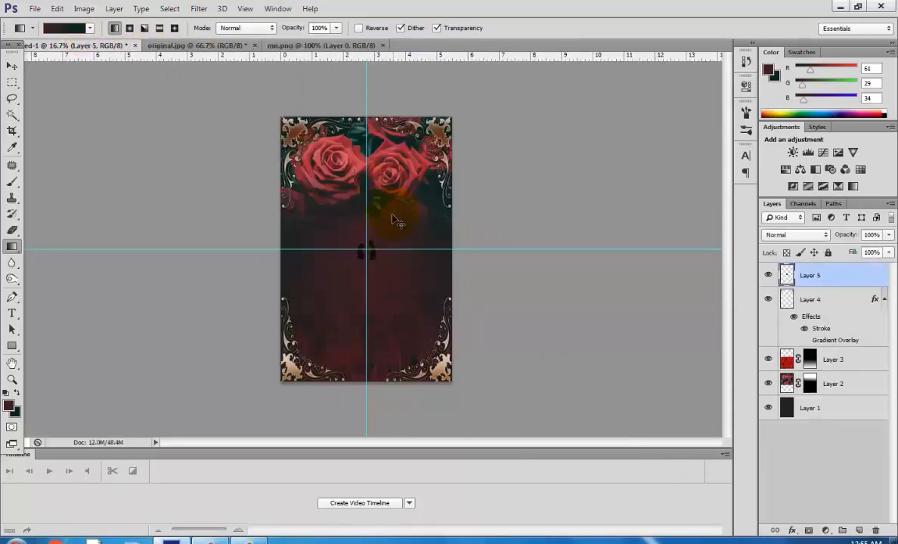
key(ctrl+t)
drag(390, 284, 380, 358)
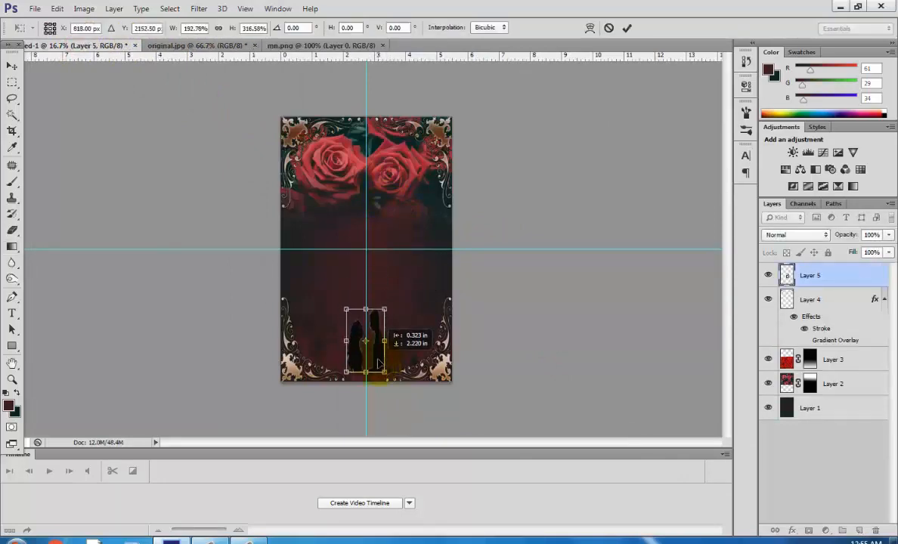
click(12, 66)
click(387, 211)
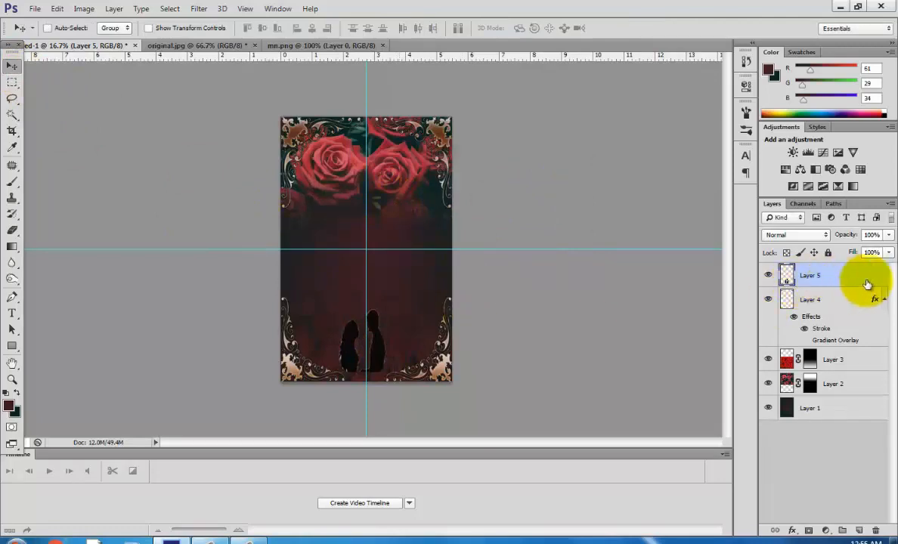
Add a Color Overlay to the silhouette layer using colour a75c34.
double_click(831, 276)
click(524, 247)
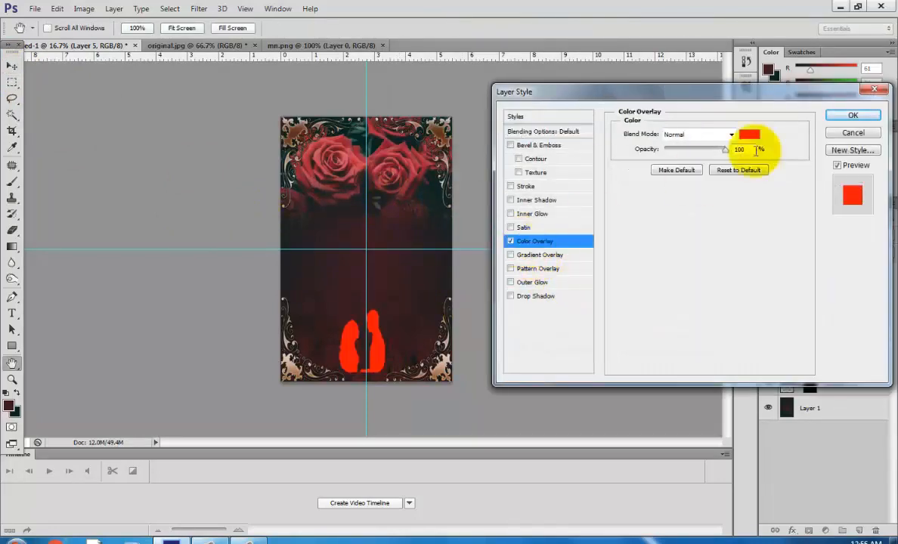
click(746, 136)
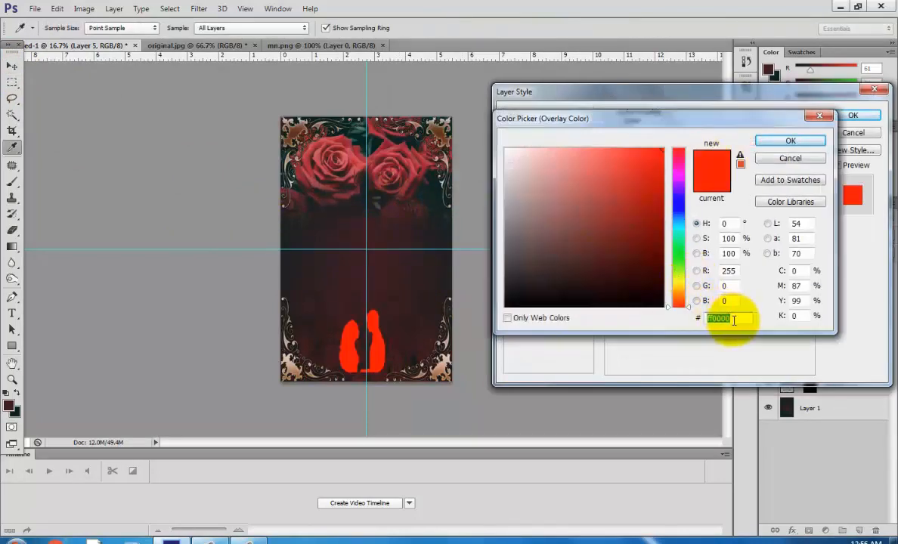
text(a7)
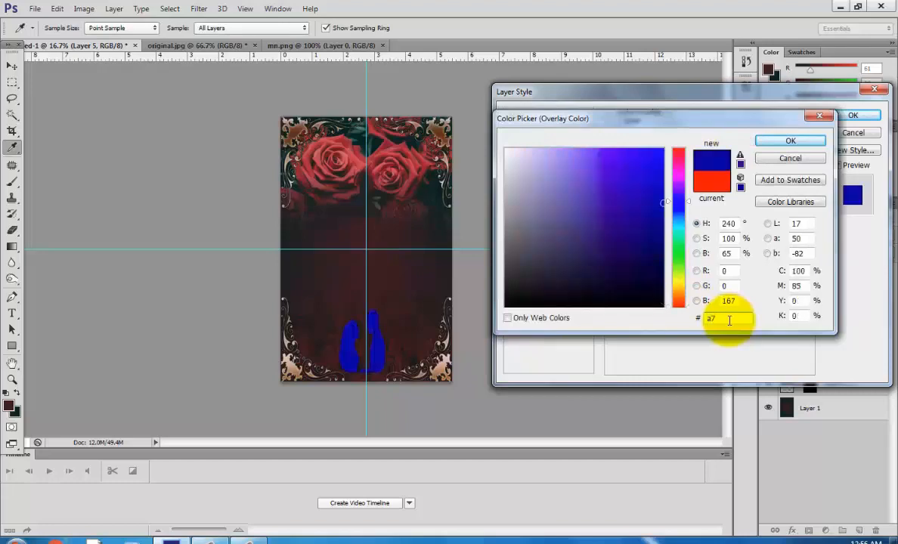
text(5)
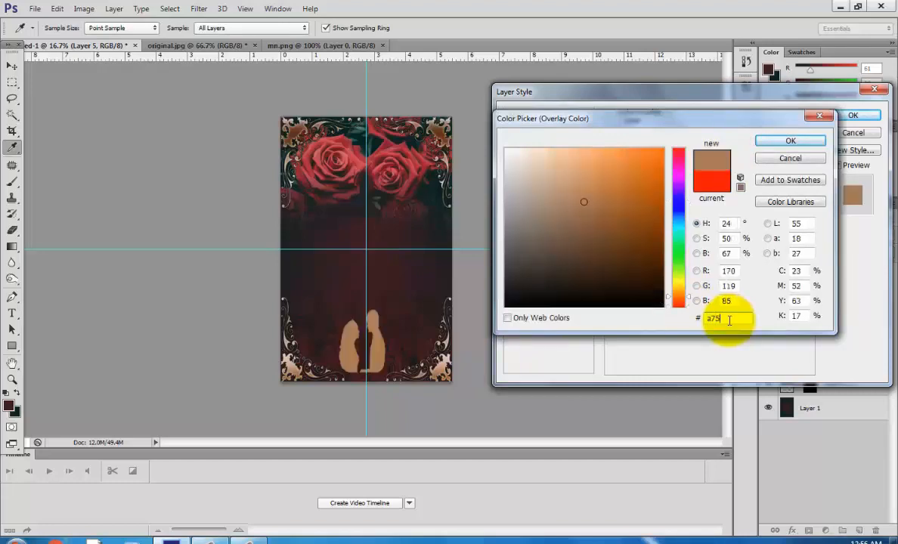
text(c34)
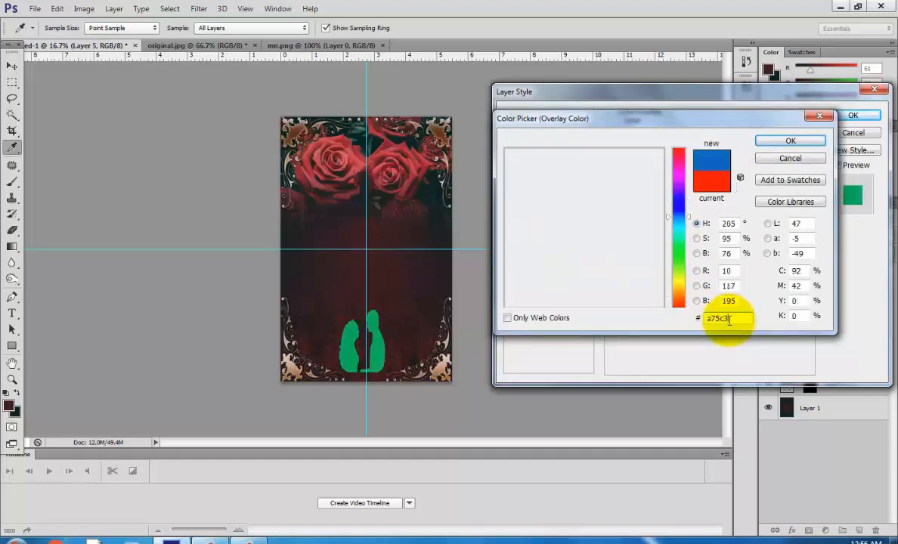
click(790, 141)
Add a 1 px Stroke to the silhouette layer and apply the style.
click(524, 186)
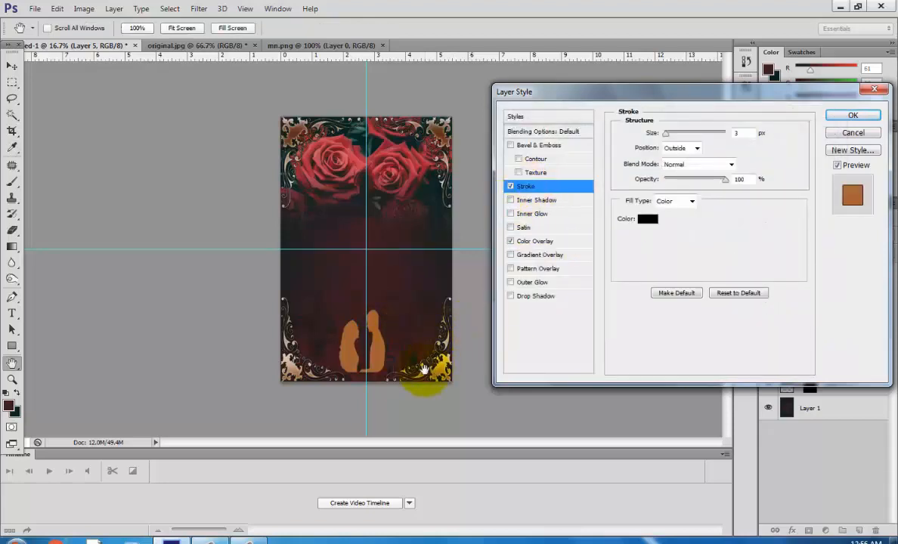
double_click(738, 133)
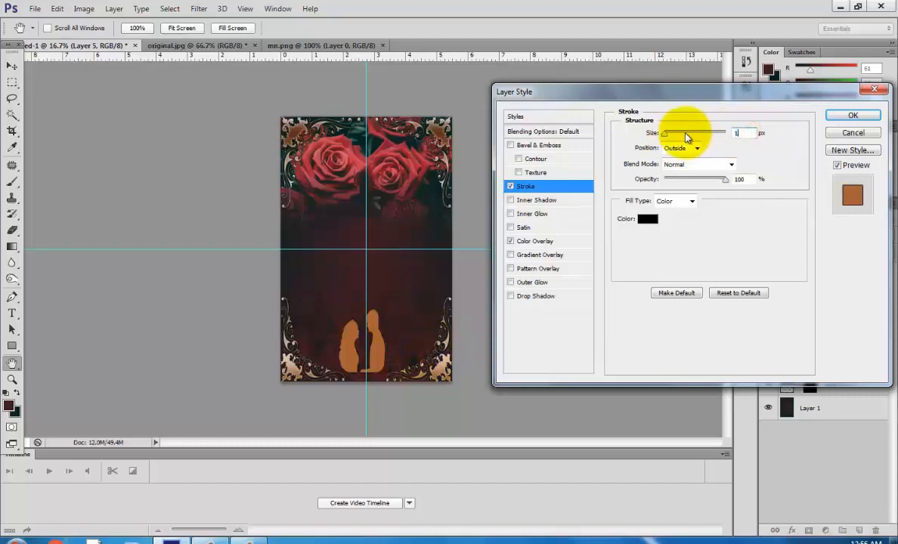
click(852, 114)
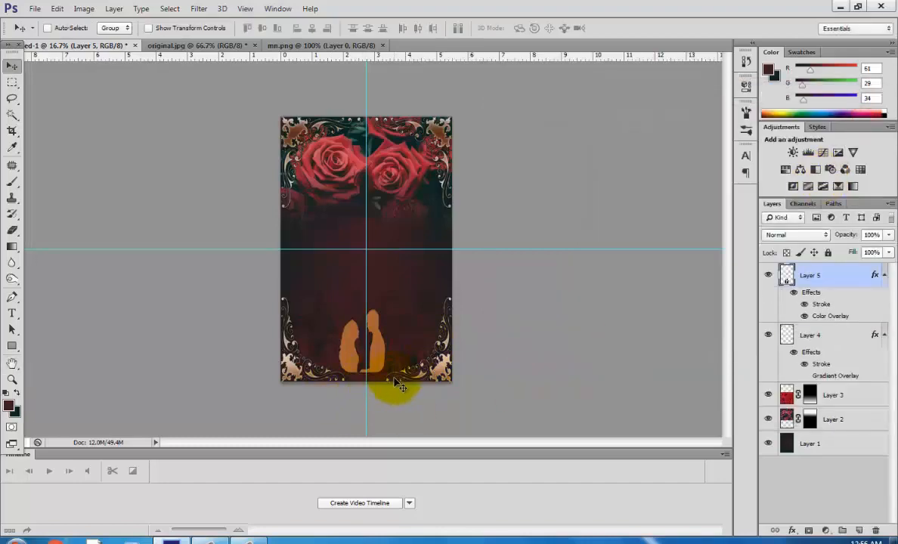
Stretch the silhouette wider and larger with Free Transform.
key(ctrl+t)
drag(384, 339, 397, 339)
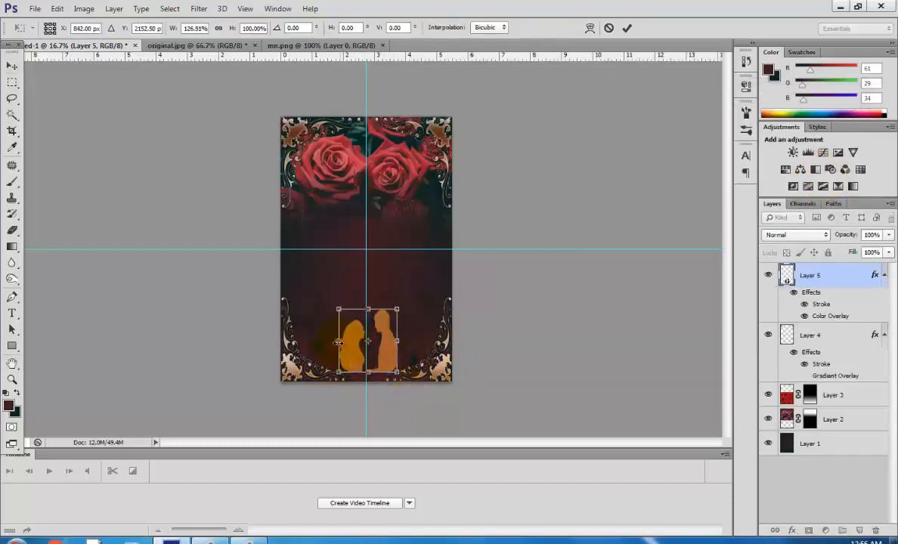
drag(339, 341, 357, 356)
click(11, 64)
click(380, 209)
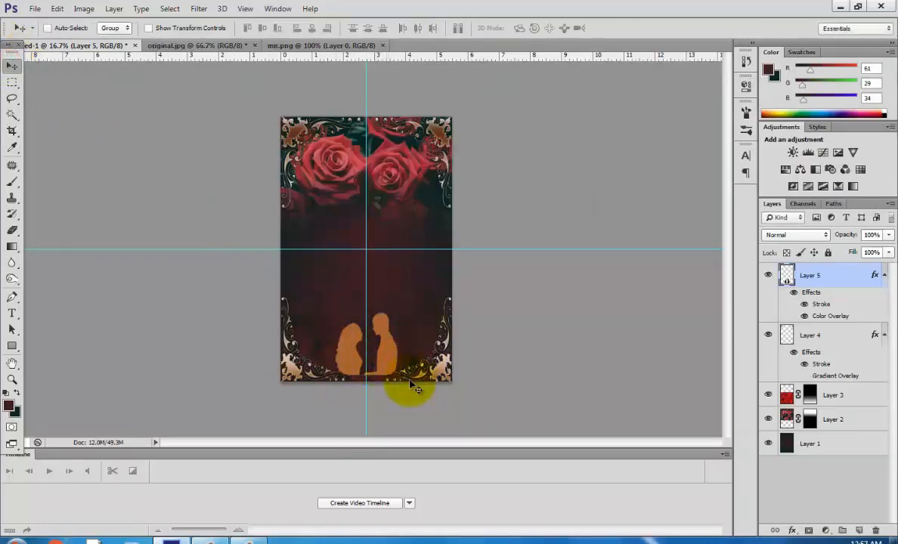
Set the silhouette layer's opacity to 47% and its fill to 75%.
click(889, 234)
drag(876, 250, 856, 255)
click(846, 474)
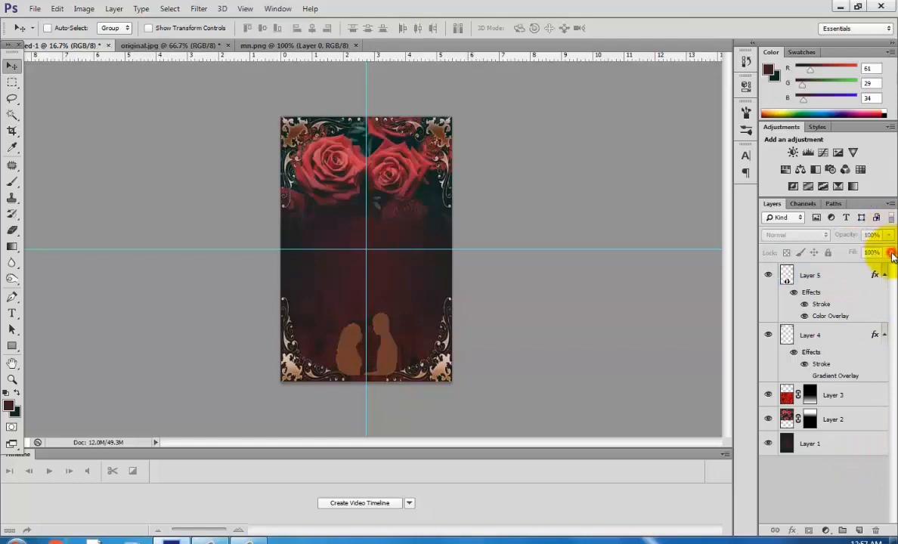
double_click(812, 275)
click(889, 254)
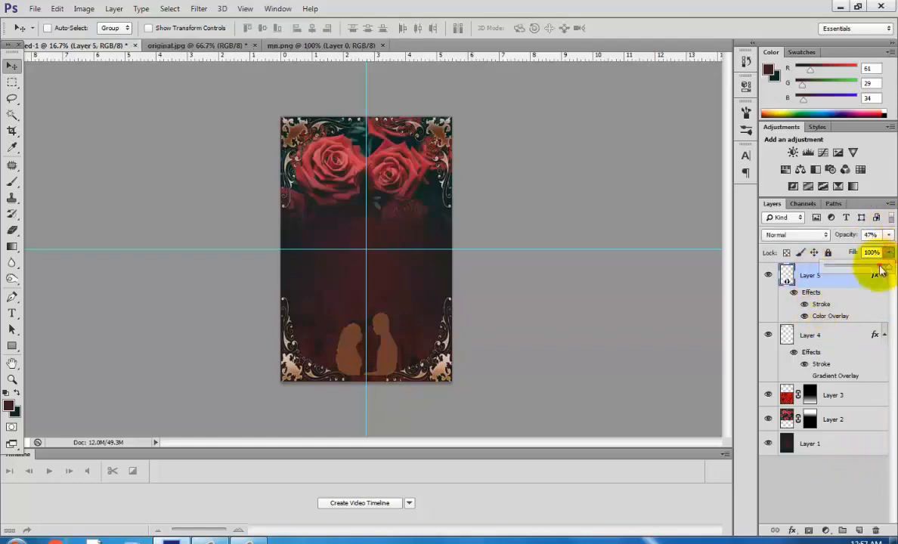
drag(872, 272, 877, 272)
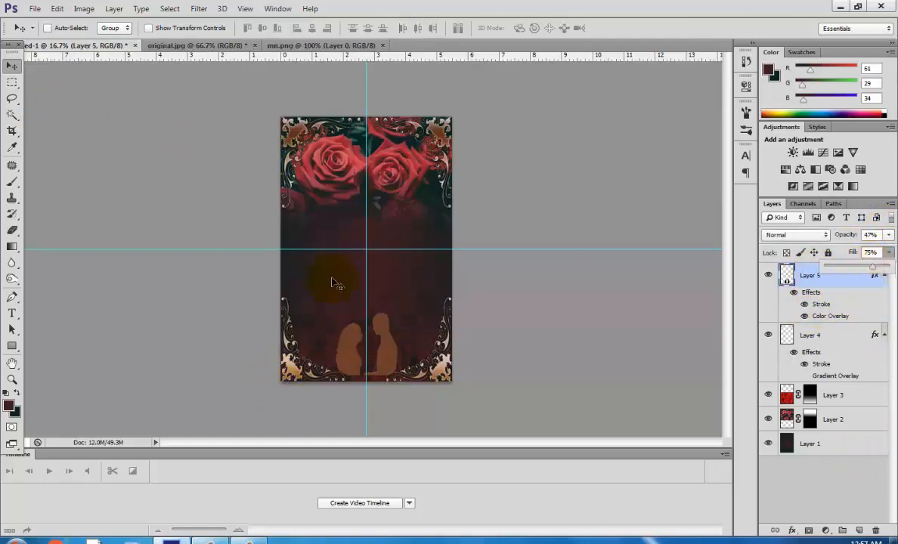
Add a white text line reading "TOGETHER WITH THEIR FAMILES" centred over the top roses.
click(11, 313)
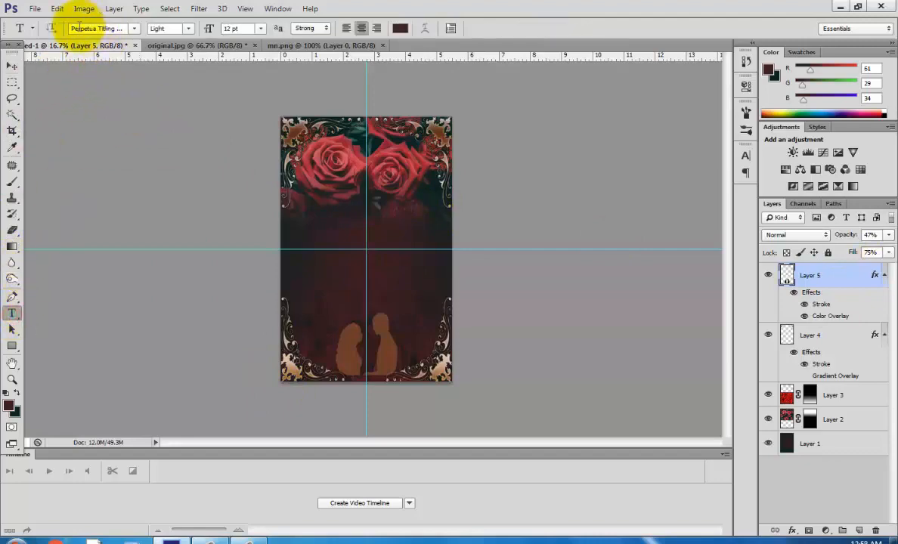
click(367, 155)
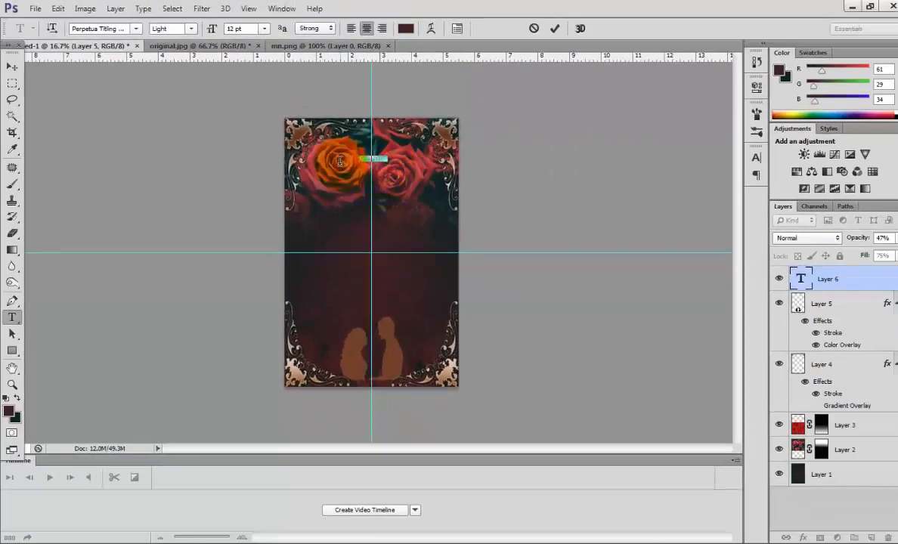
click(405, 28)
click(514, 152)
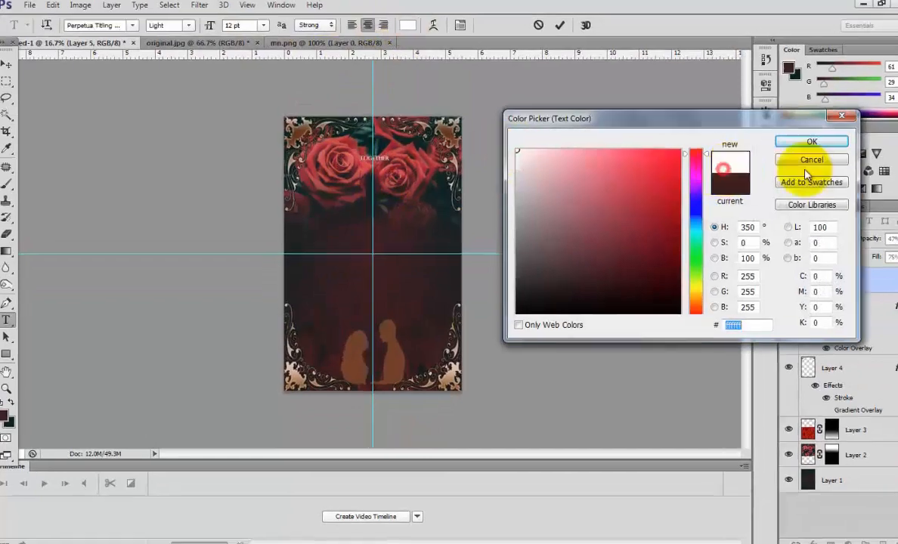
click(812, 142)
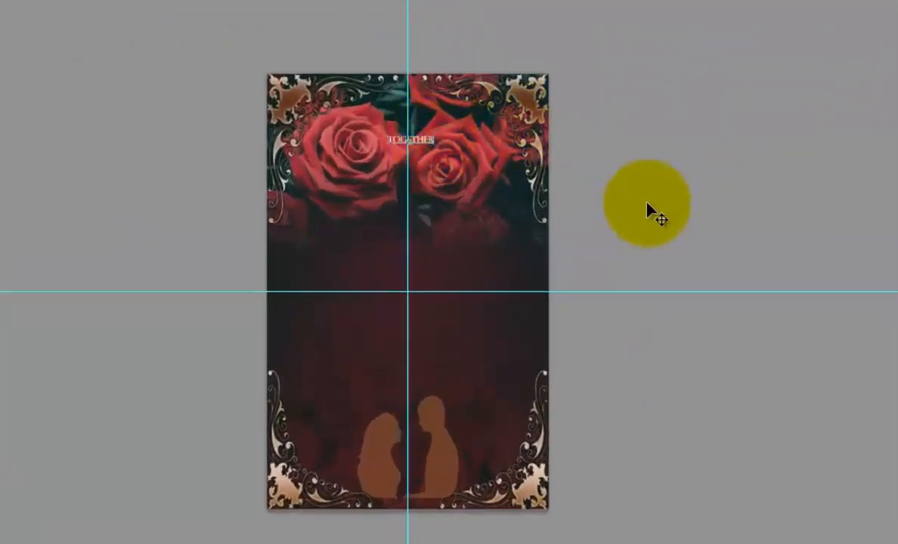
text(ITH)
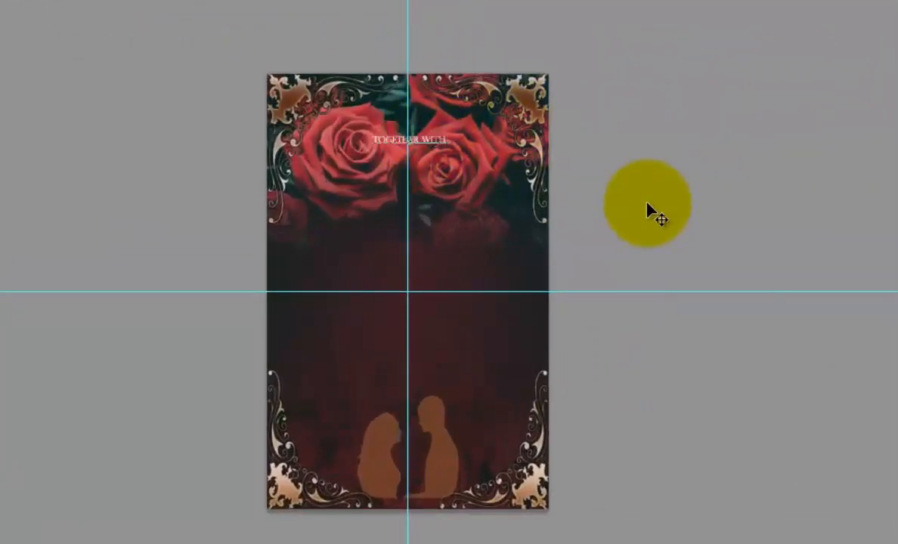
text( THEIR FA)
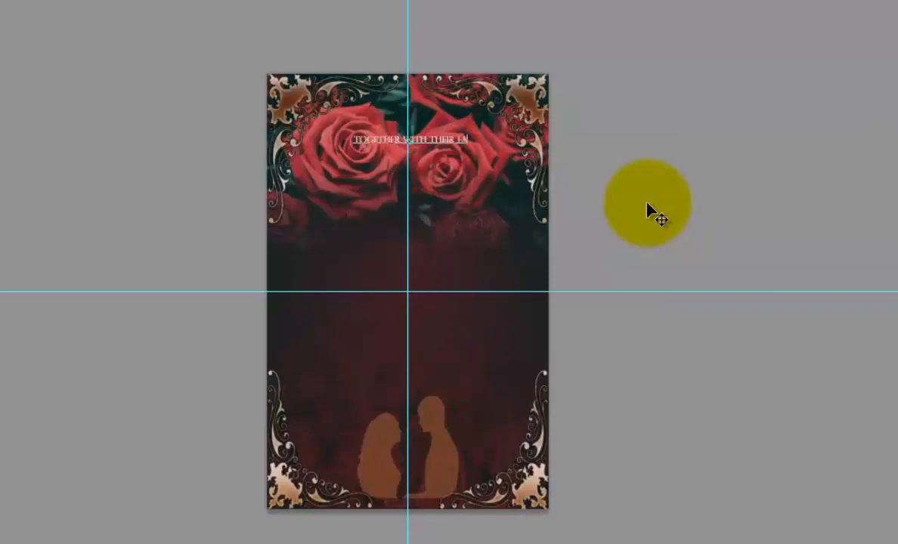
text(MILIES)
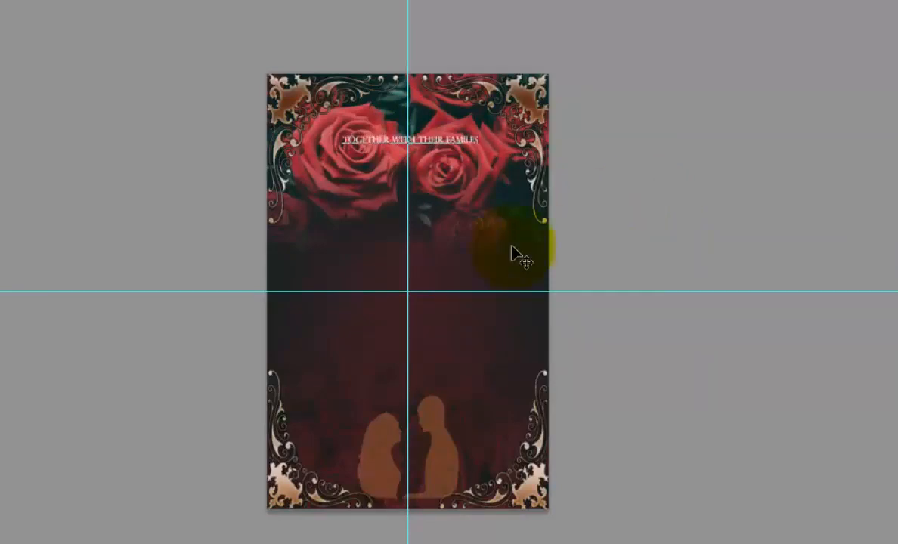
Shift the heading text slightly lower on the roses and commit it.
drag(503, 224, 499, 233)
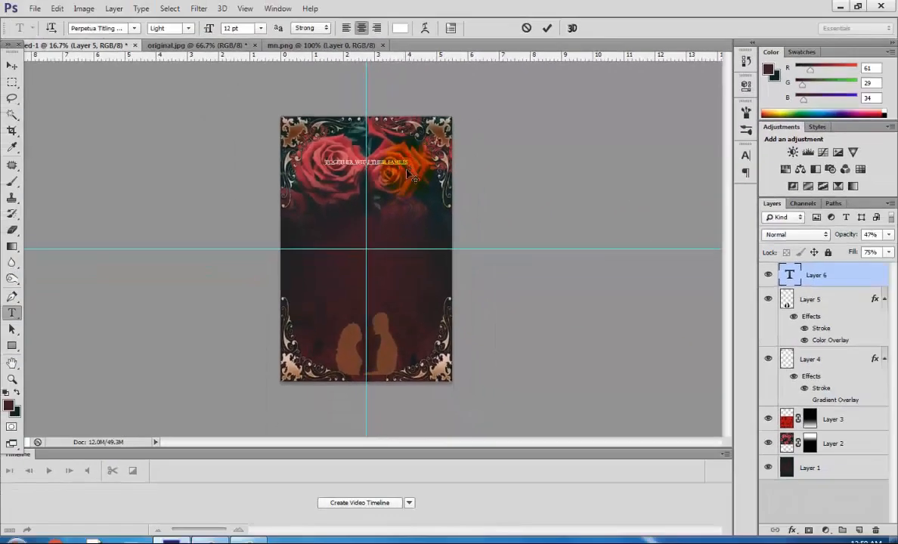
drag(400, 209, 402, 213)
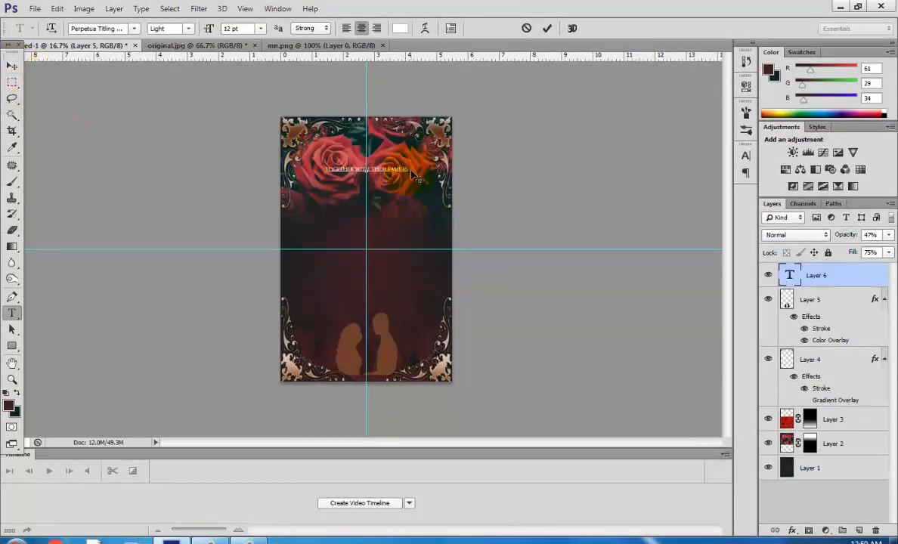
click(481, 201)
click(124, 82)
click(93, 101)
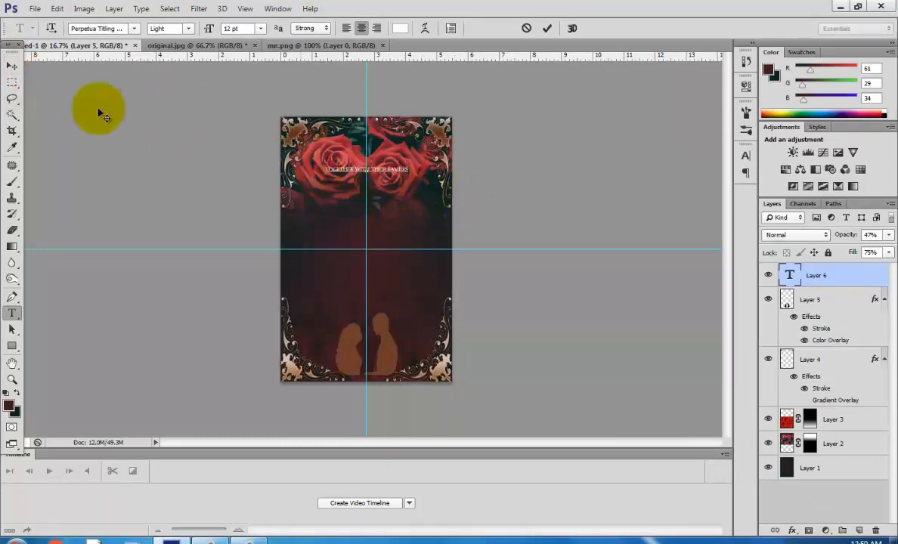
click(481, 236)
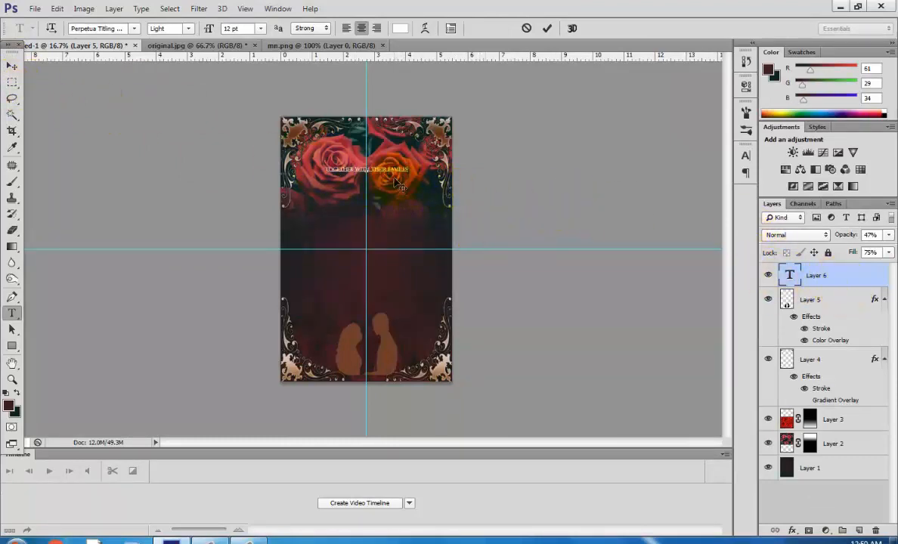
click(12, 66)
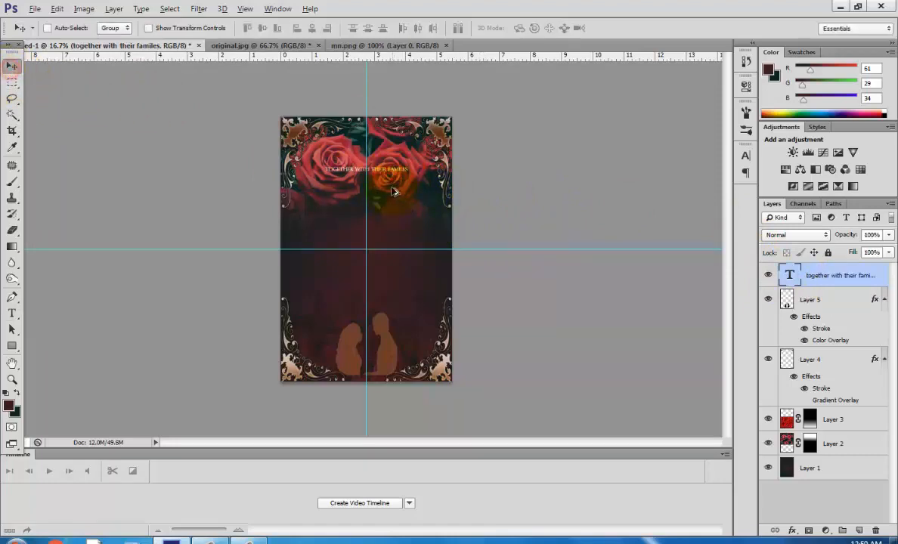
Add a 3 px outside black Stroke to the heading text layer.
key(ctrl+plus)
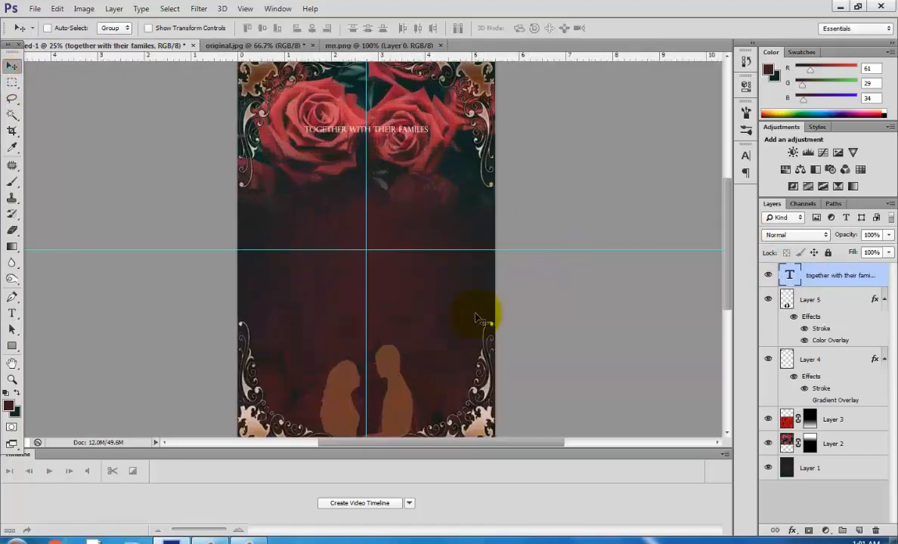
double_click(870, 275)
click(529, 187)
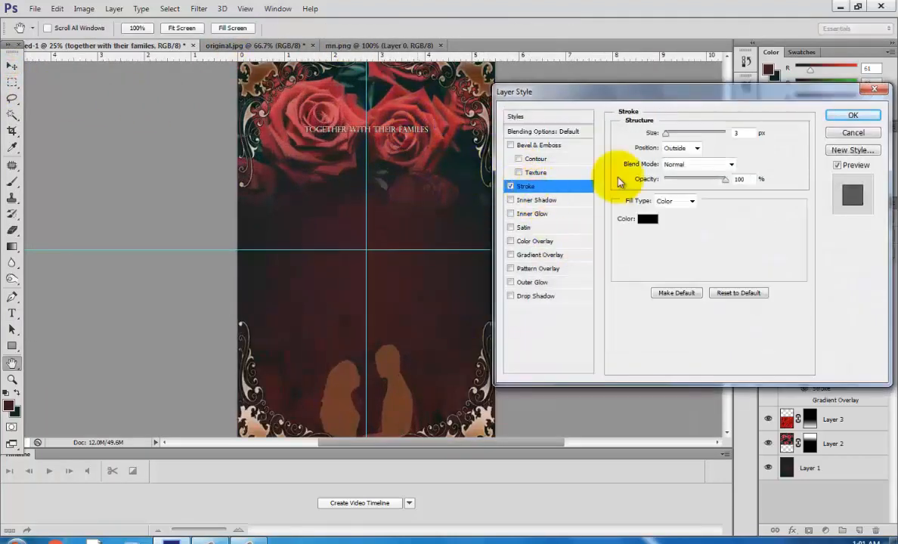
click(852, 115)
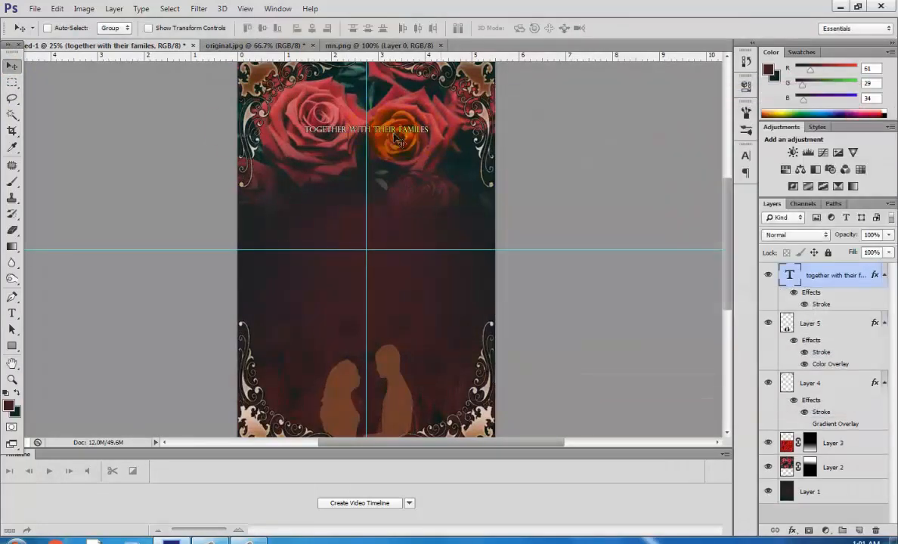
Set the heading text's font style to Bold.
click(11, 313)
drag(305, 129, 424, 130)
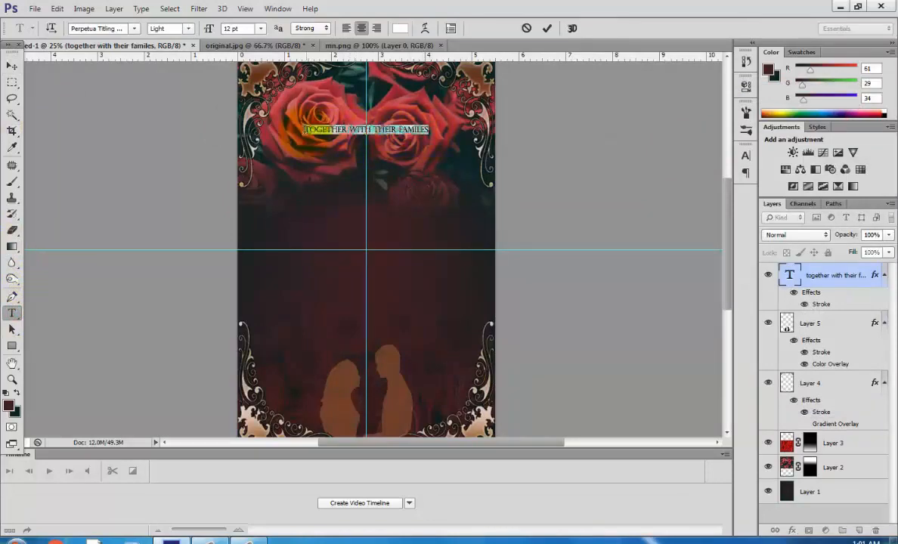
click(189, 28)
click(185, 52)
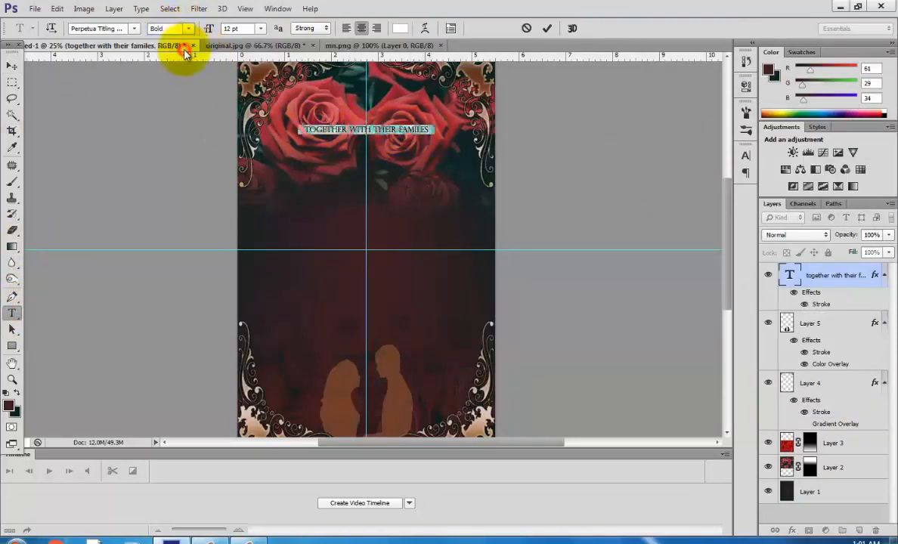
click(377, 127)
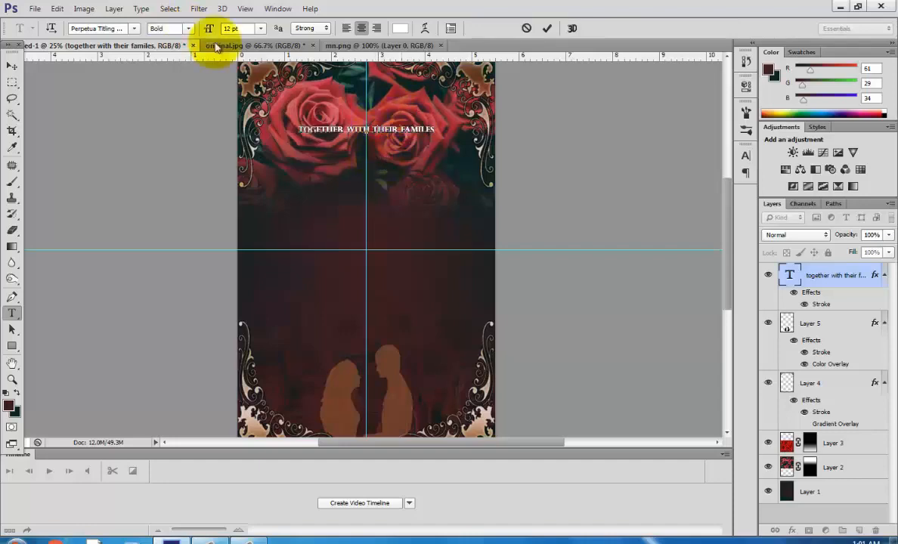
Duplicate the heading below itself and replace the copy's text with the couple's names.
click(11, 66)
drag(383, 152, 383, 192)
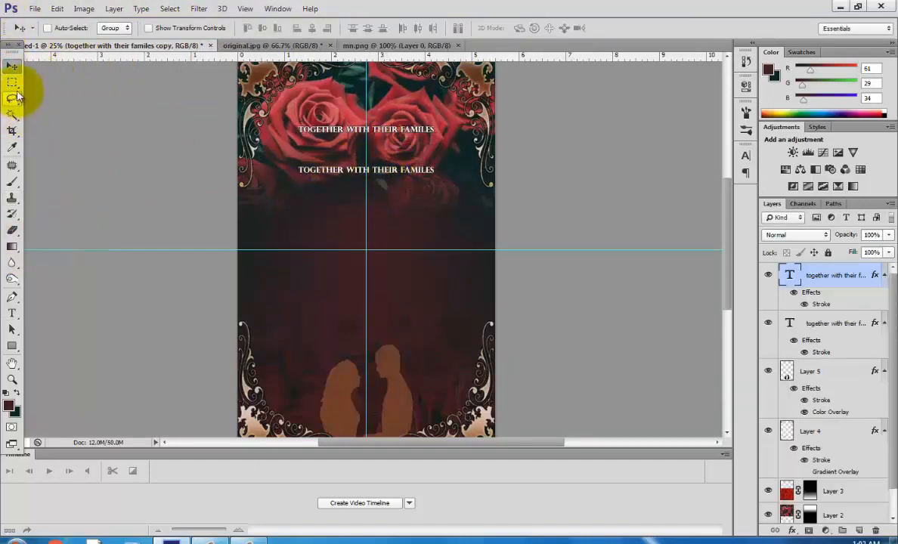
click(11, 313)
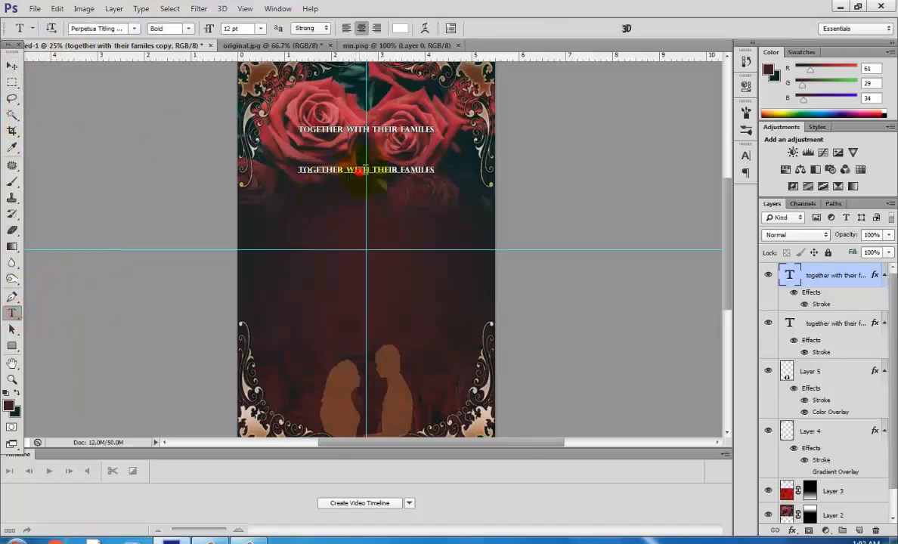
drag(435, 169, 290, 170)
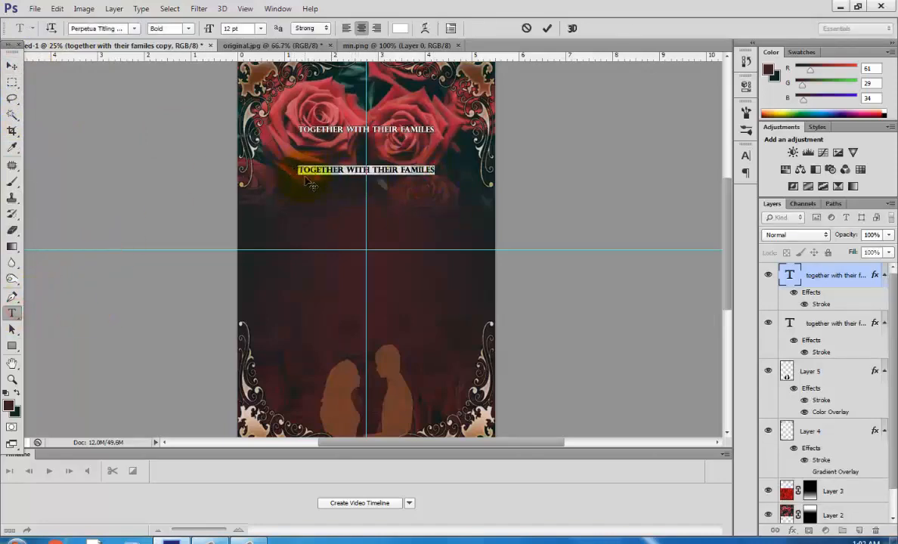
key(BackSpace)
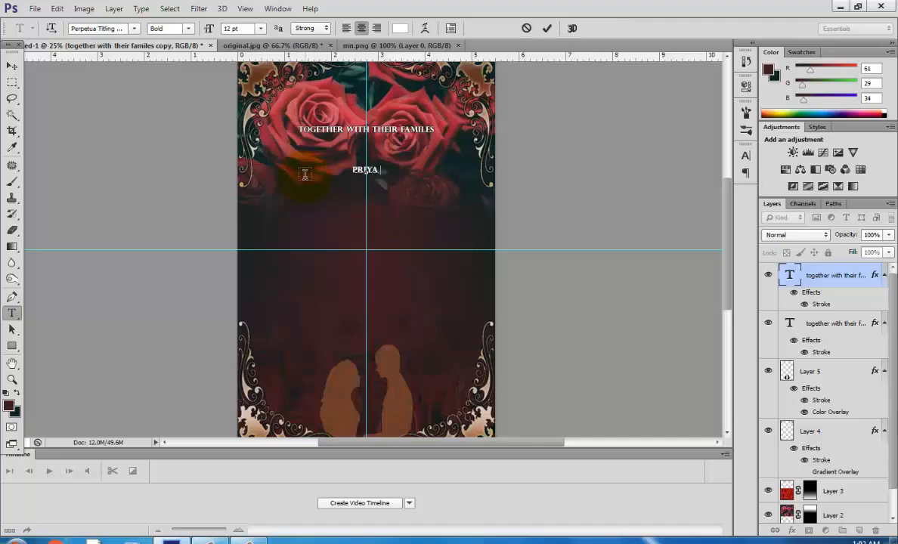
text(PRIYA & AKASH)
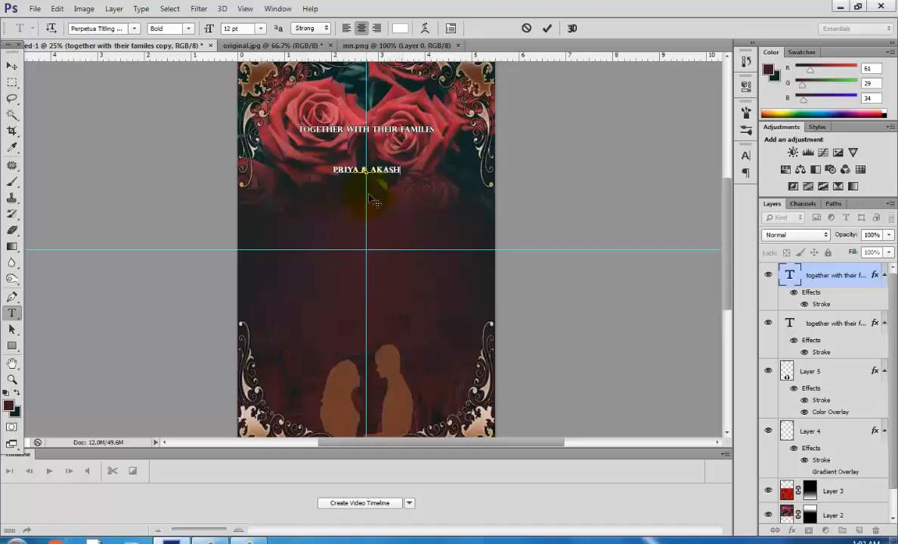
Set the names text to the Edwardian Script font at 48 pt.
drag(401, 169, 329, 169)
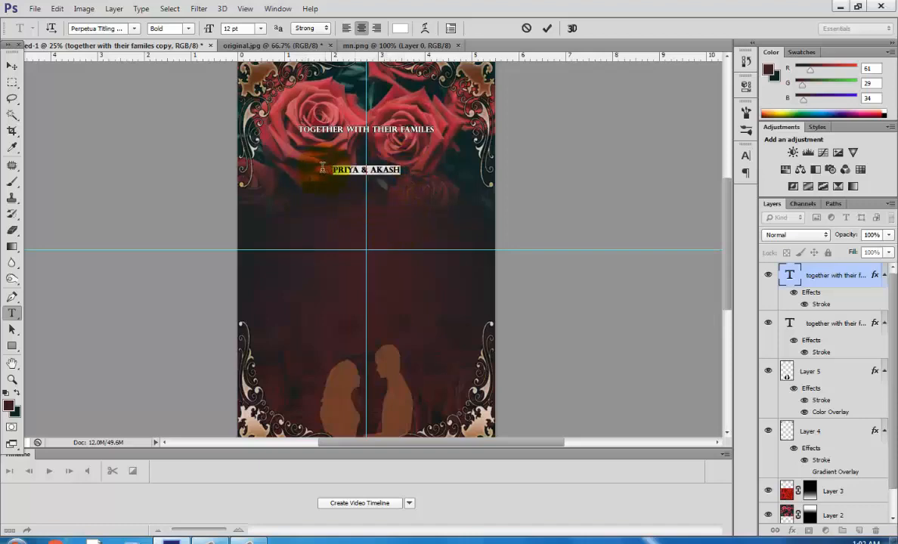
click(132, 28)
click(109, 28)
text(ed)
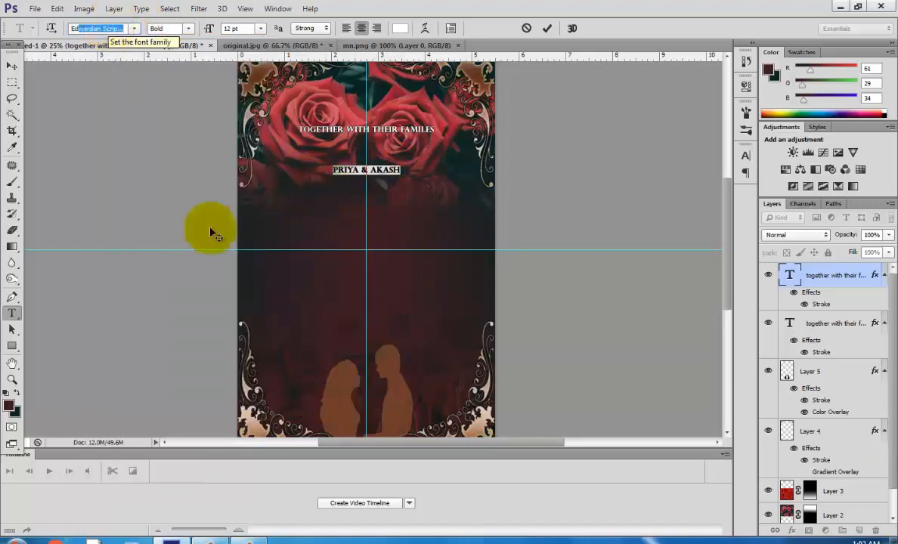
key(Return)
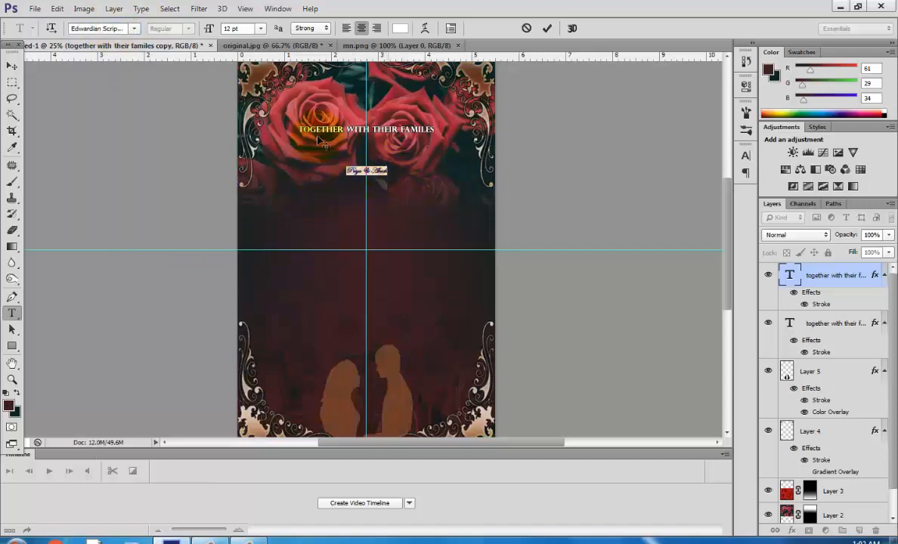
click(260, 28)
click(263, 206)
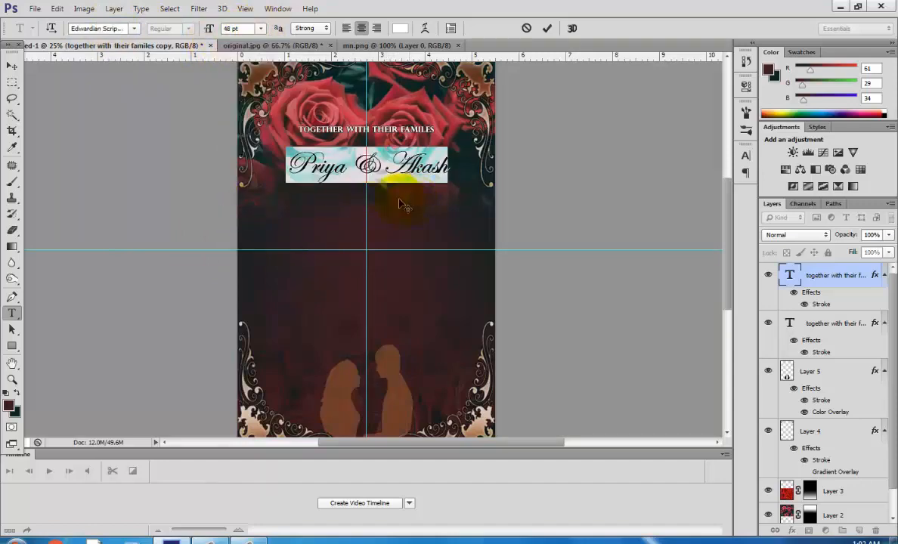
Reduce the ampersand between the names to 36 pt and commit the text.
click(377, 169)
drag(404, 214, 401, 224)
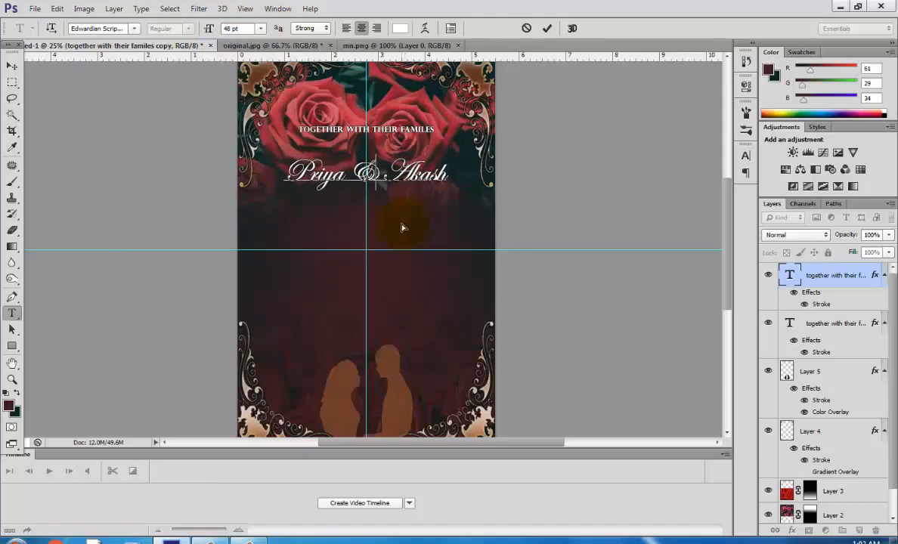
double_click(369, 173)
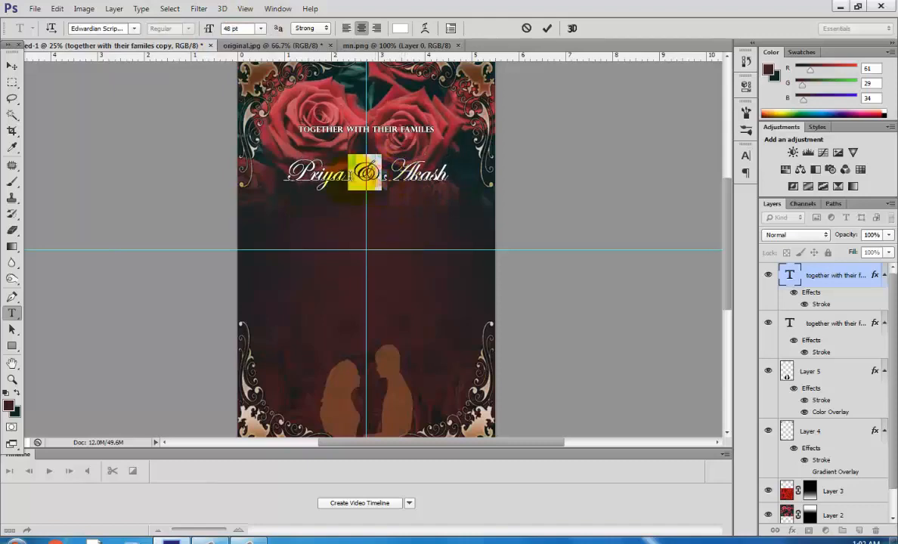
click(260, 28)
click(278, 199)
click(399, 205)
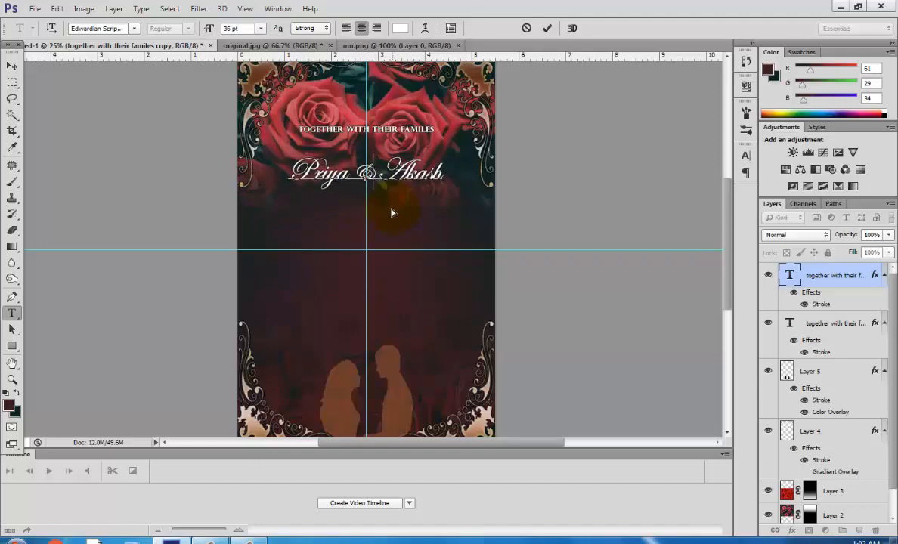
drag(392, 211, 392, 214)
click(11, 66)
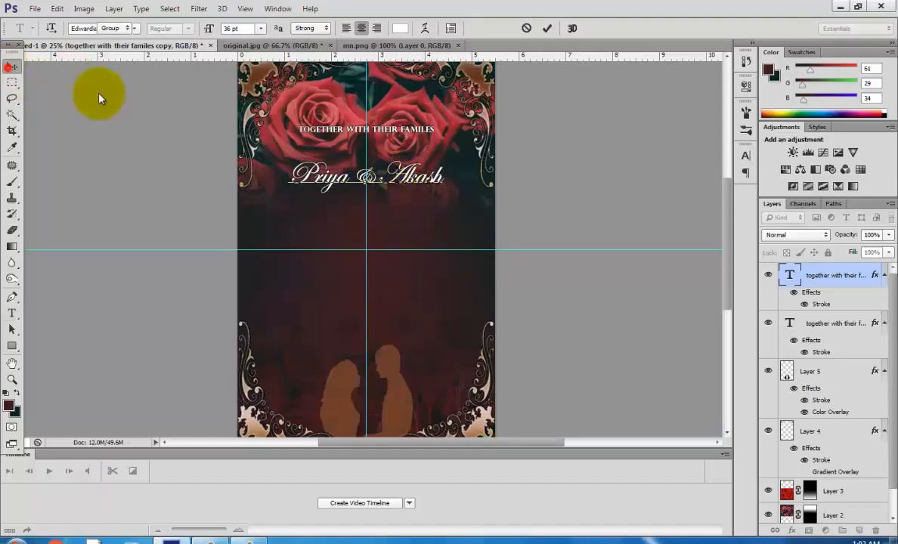
Lower the bottom rose photo layer's opacity to 47%, keeping its fill at 100%.
click(839, 514)
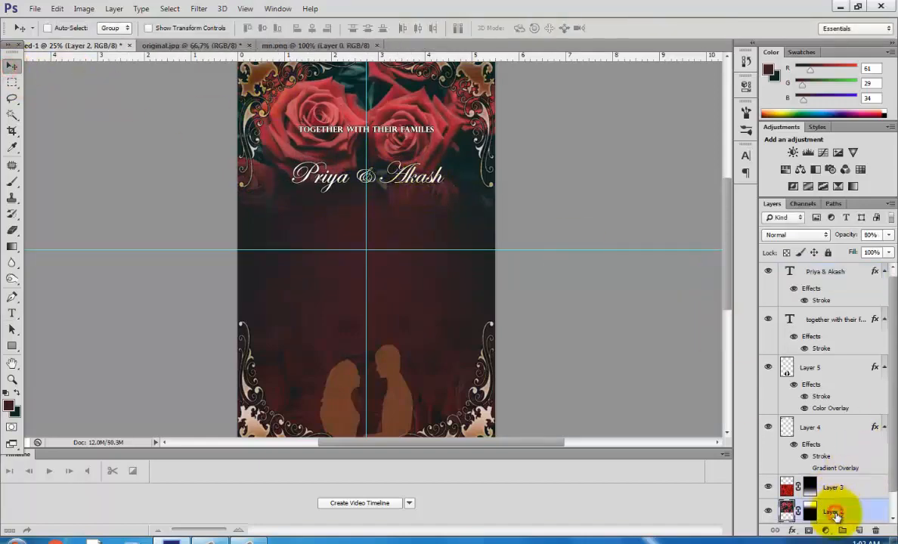
click(889, 253)
click(877, 267)
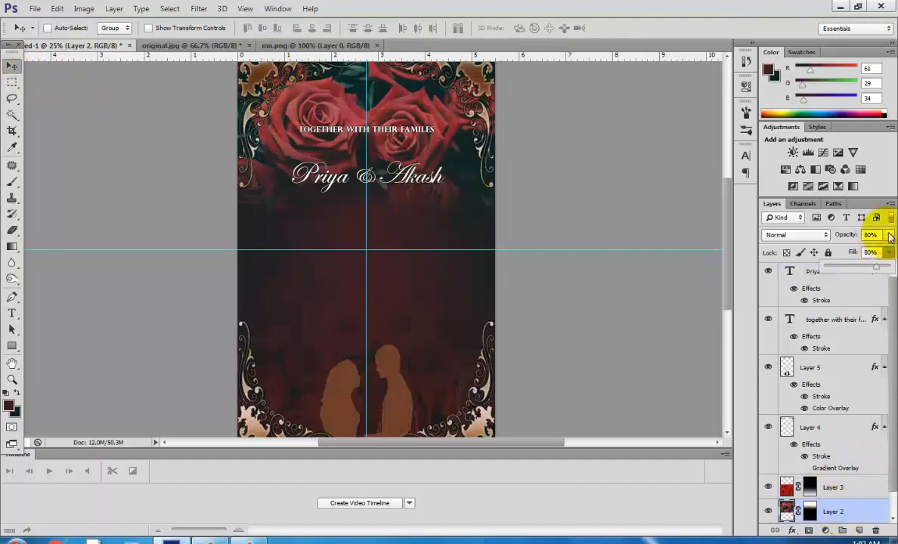
click(889, 235)
drag(875, 250, 894, 268)
click(889, 252)
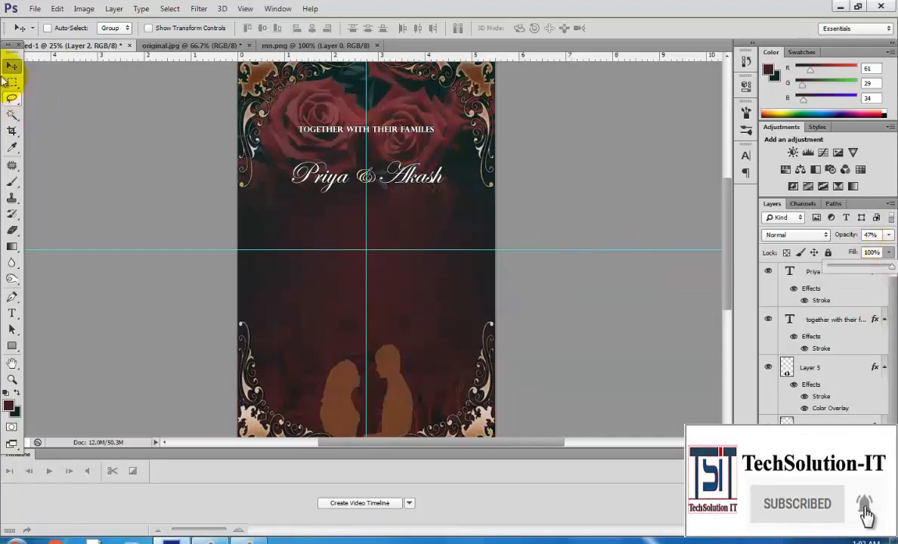
click(823, 275)
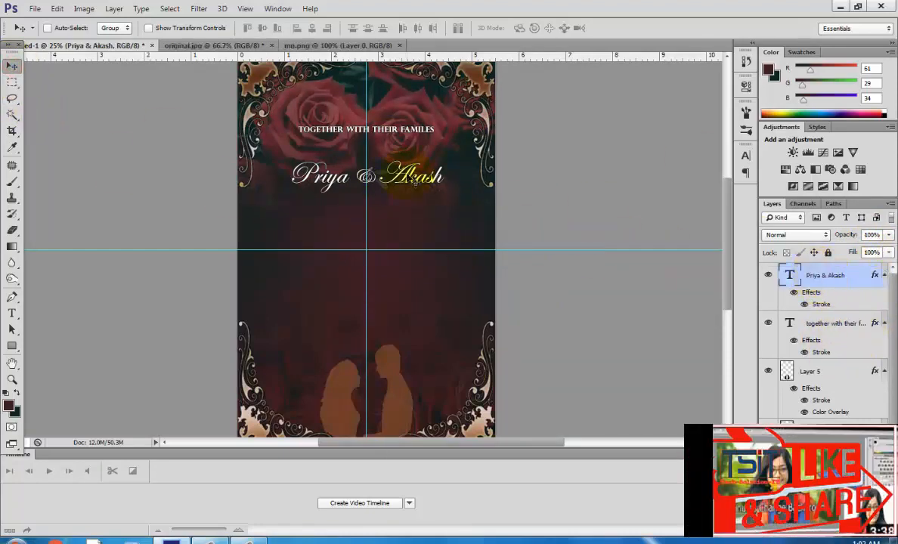
Raise the names text slightly and duplicate the families heading to a spot below the names.
drag(414, 235, 412, 230)
click(762, 327)
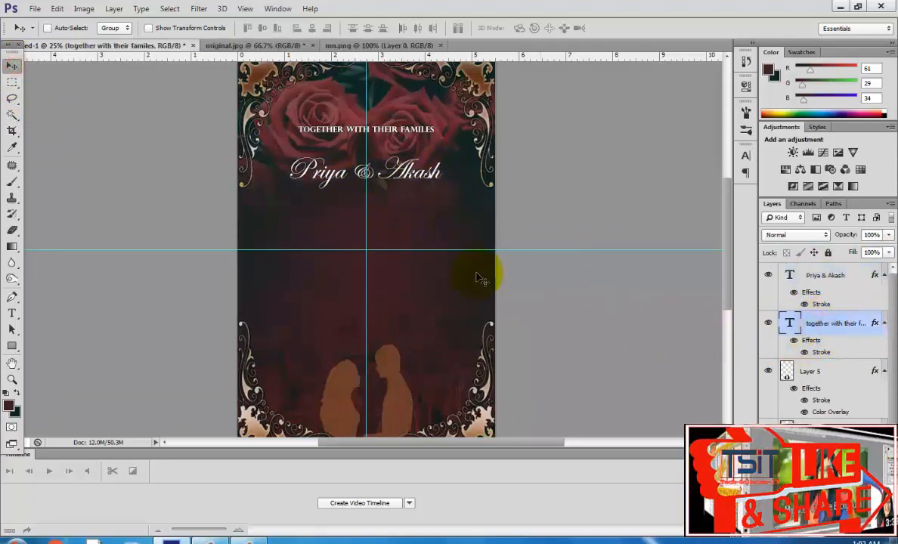
drag(397, 134, 145, 45)
Set the duplicated heading's font style to Light.
click(12, 313)
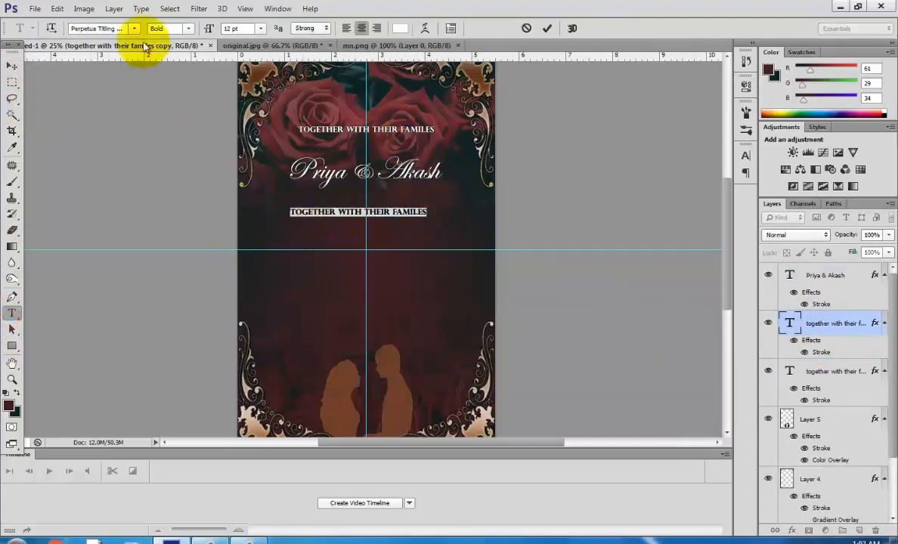
click(187, 28)
click(176, 38)
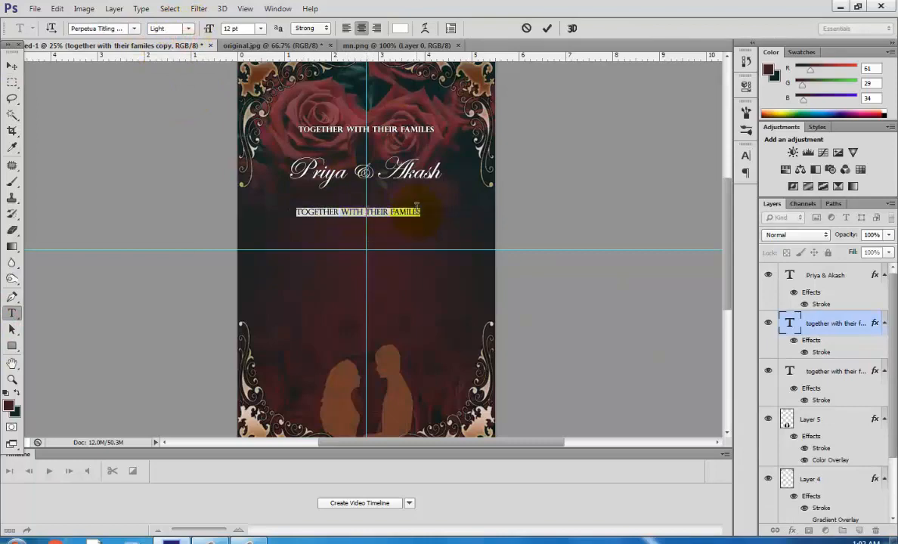
Replace the duplicate's text with 'Requwst the pleasure of your company in celebration' on two lines.
drag(417, 208, 304, 211)
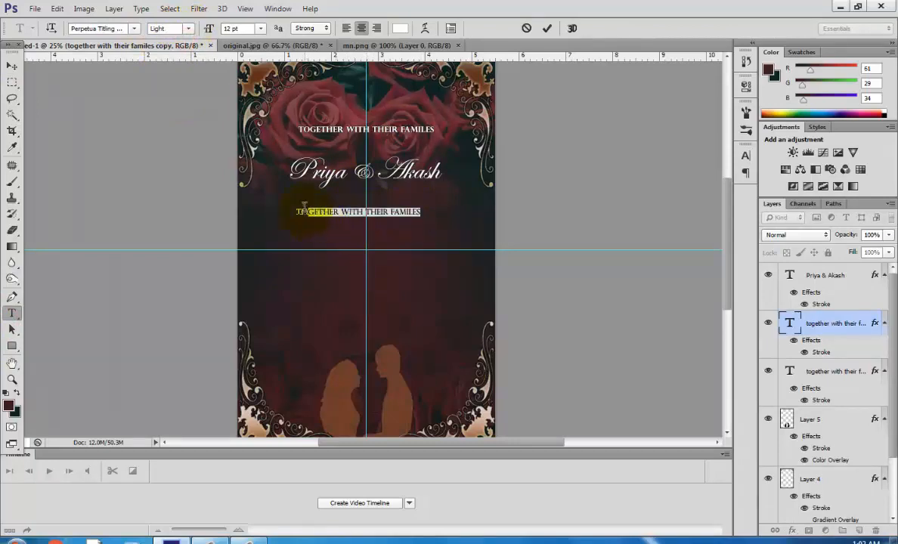
text(o)
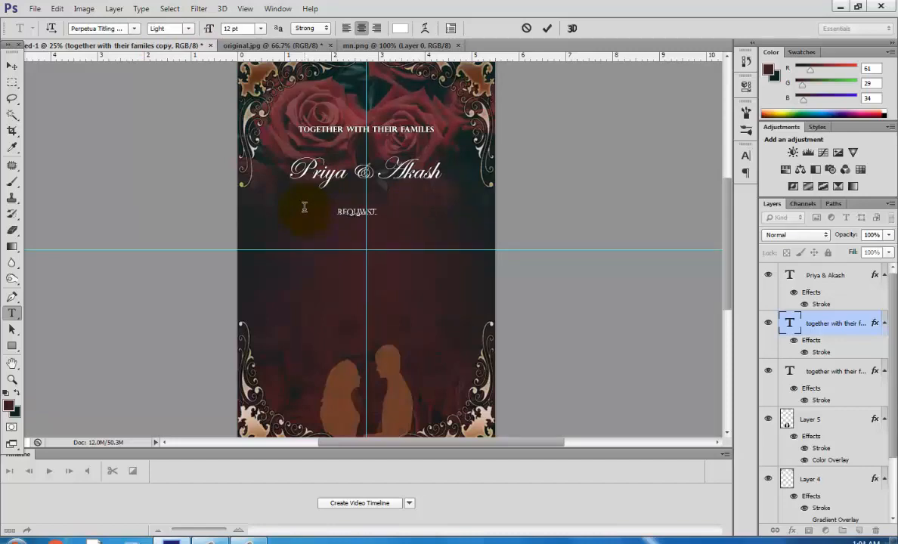
text(pleasure o)
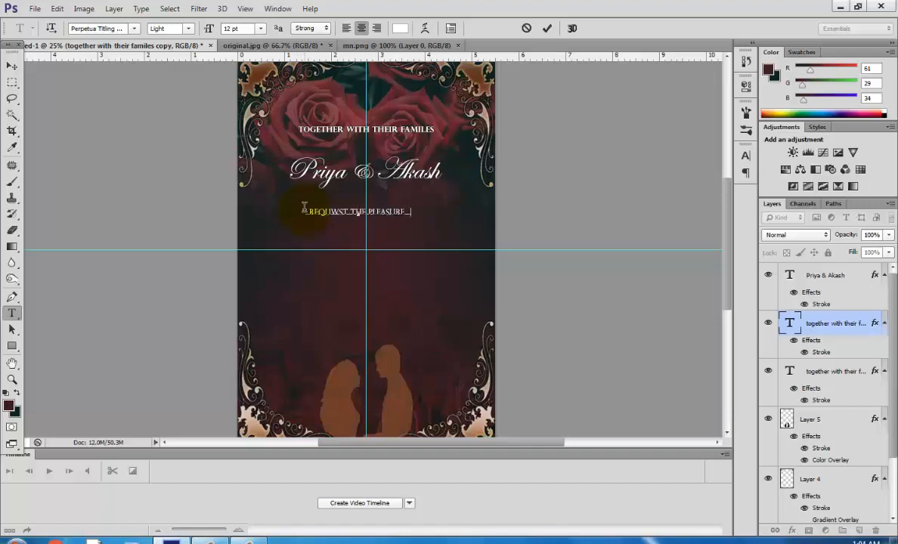
text(f)
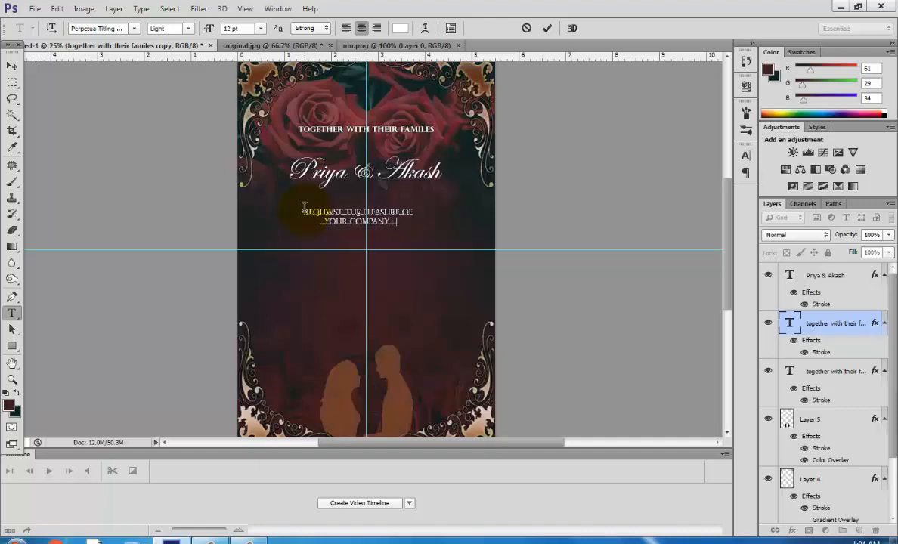
text(in c)
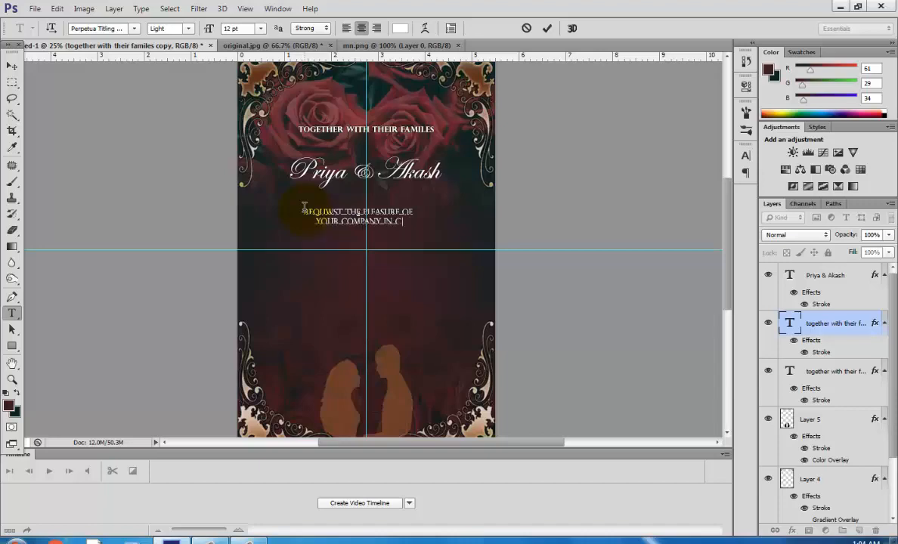
text(elebrati)
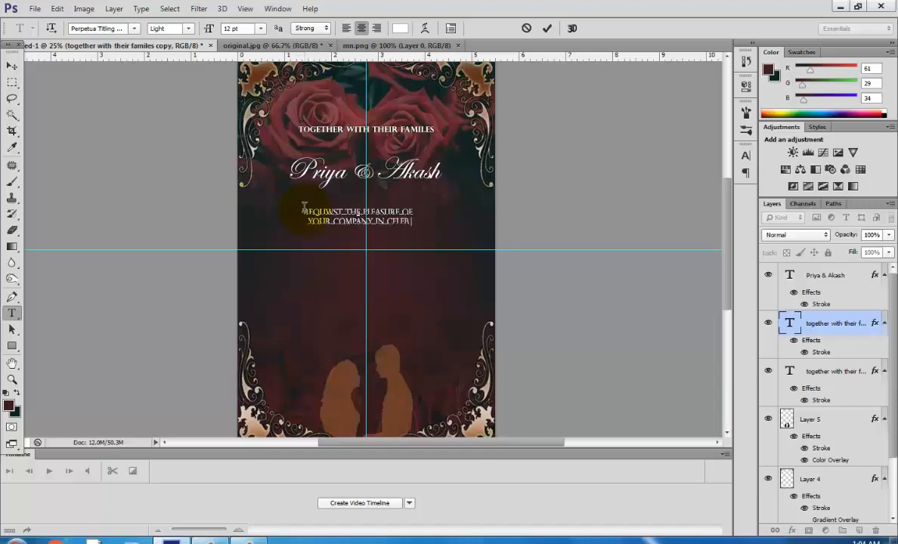
text(on)
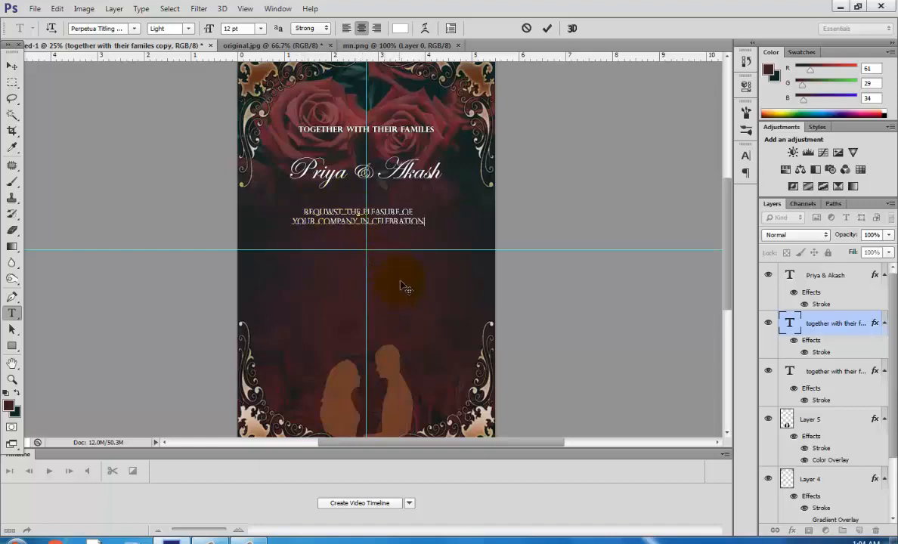
Move the invitation lines up beneath the names and nudge the names text slightly higher.
drag(404, 272, 444, 264)
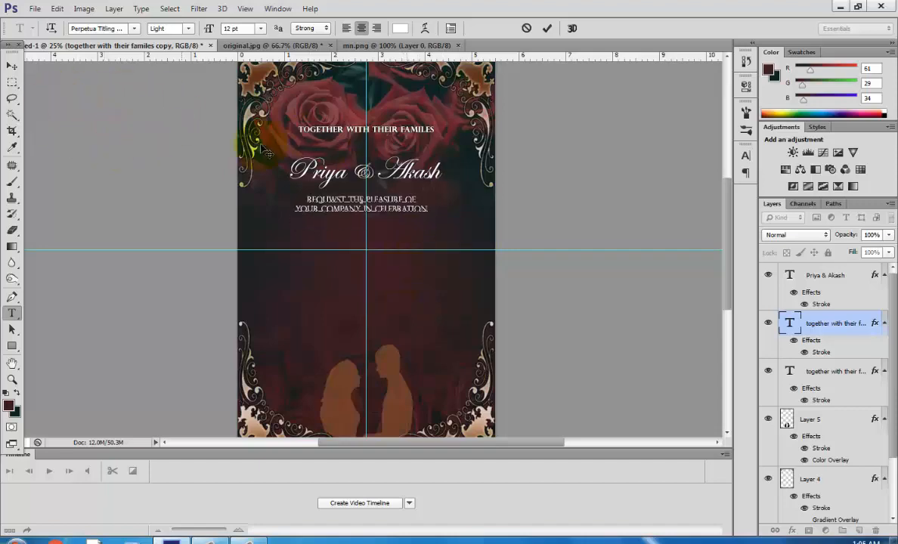
click(831, 276)
click(391, 158)
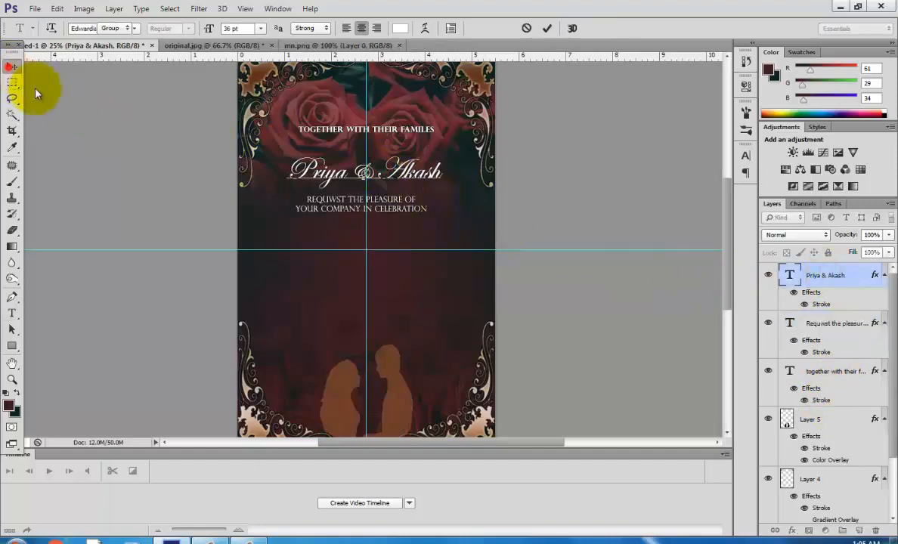
click(11, 66)
drag(386, 276, 386, 269)
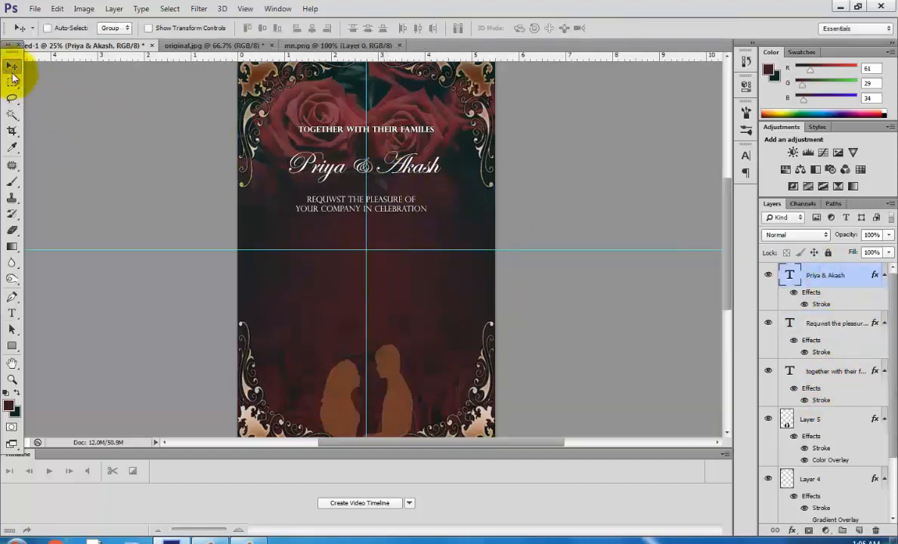
Duplicate the invitation lines to a position further down the poster.
click(11, 312)
click(304, 215)
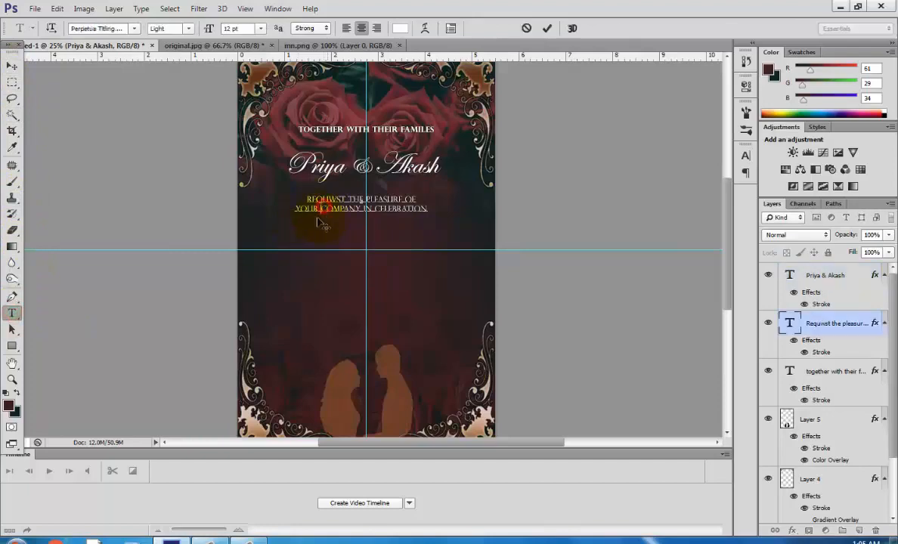
click(12, 66)
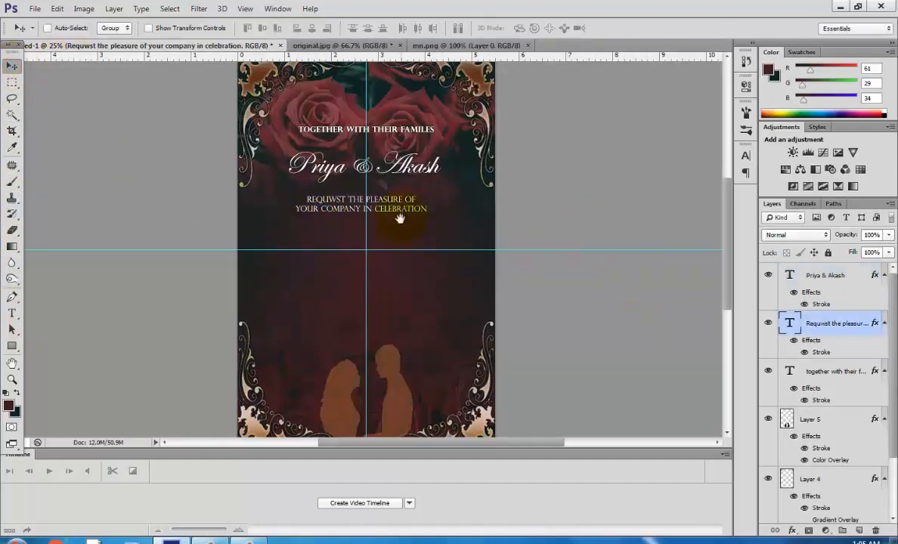
drag(397, 215, 409, 252)
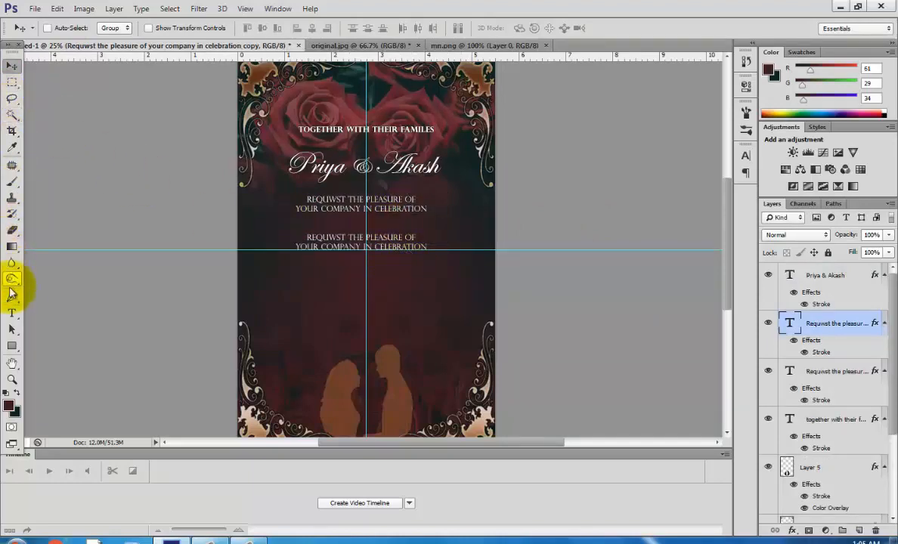
Replace the duplicated lines' text with 'Wedding'.
click(11, 313)
click(341, 250)
drag(425, 246, 310, 236)
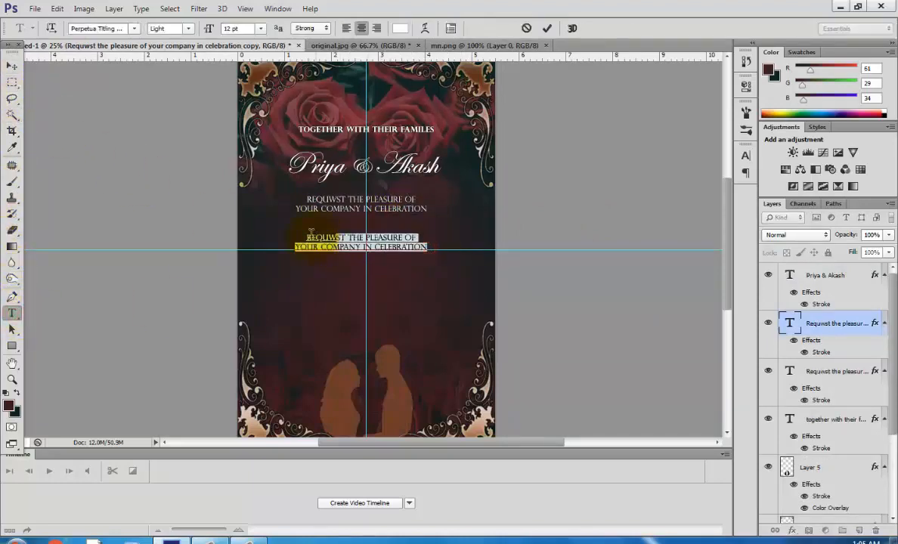
text(WEDDING)
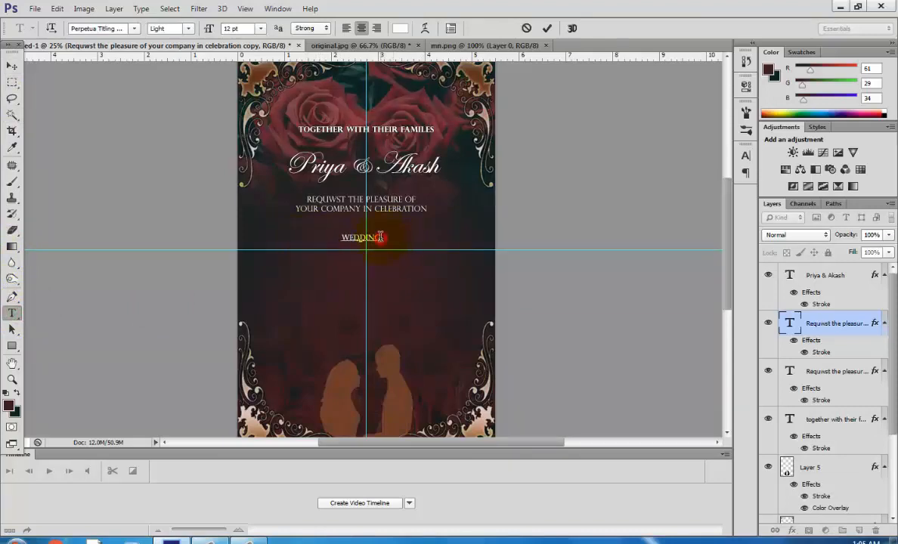
Set the Wedding text to the Edwardian Script font at 48 pt and commit it.
drag(380, 237, 335, 236)
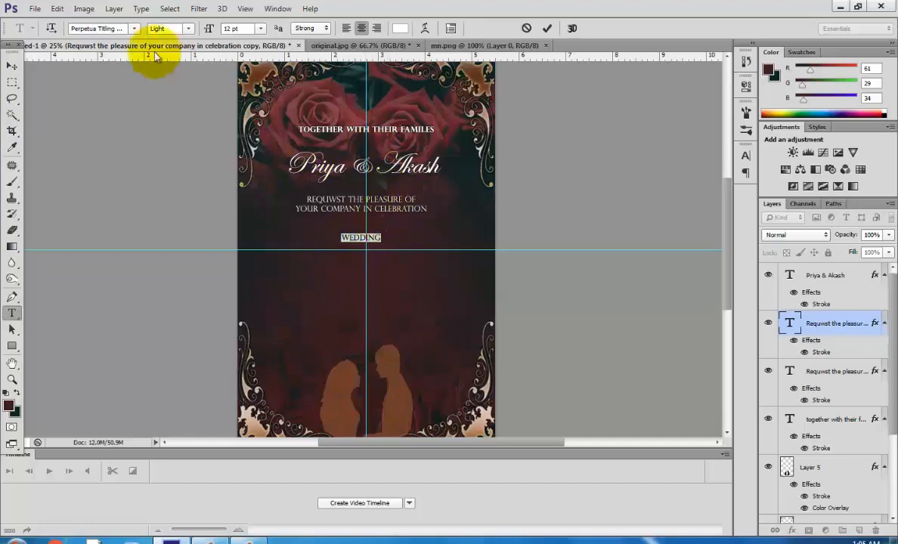
click(98, 28)
text(Edwardian Scrip)
key(Return)
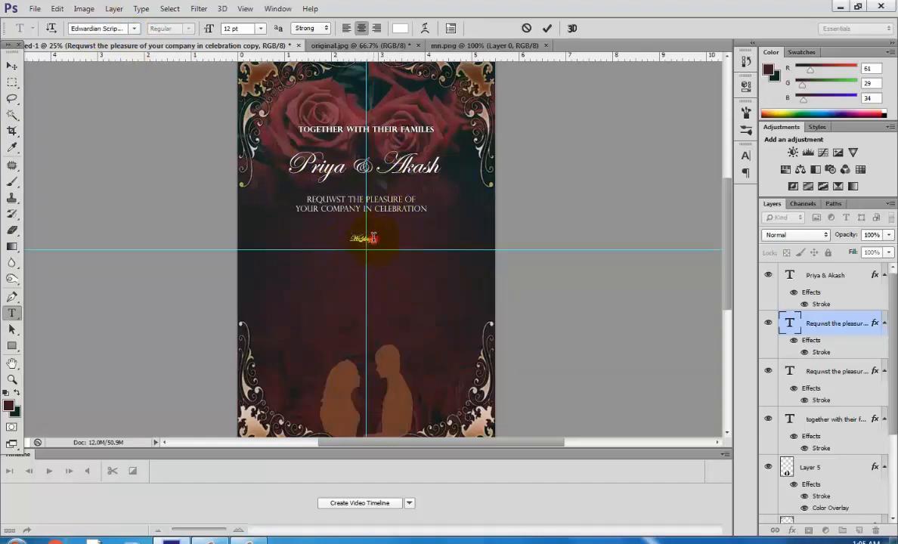
click(260, 28)
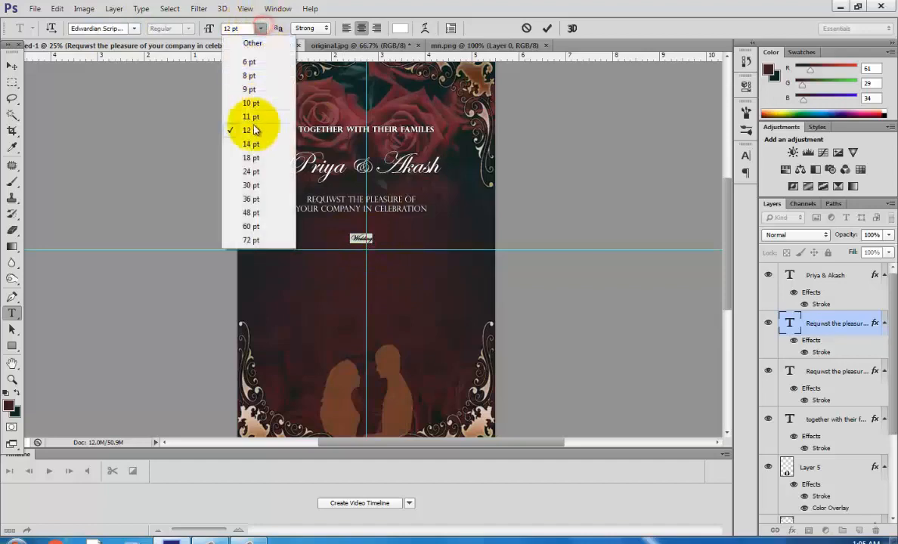
click(250, 214)
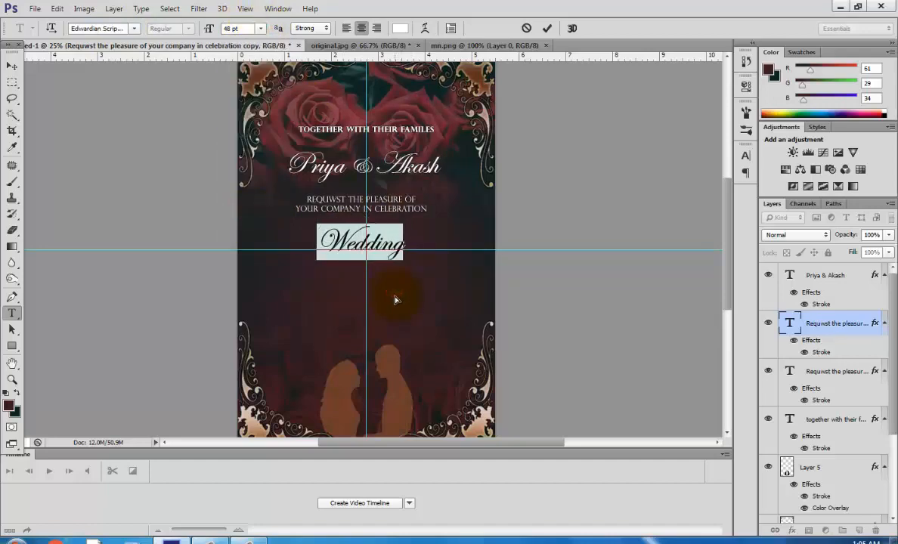
click(13, 66)
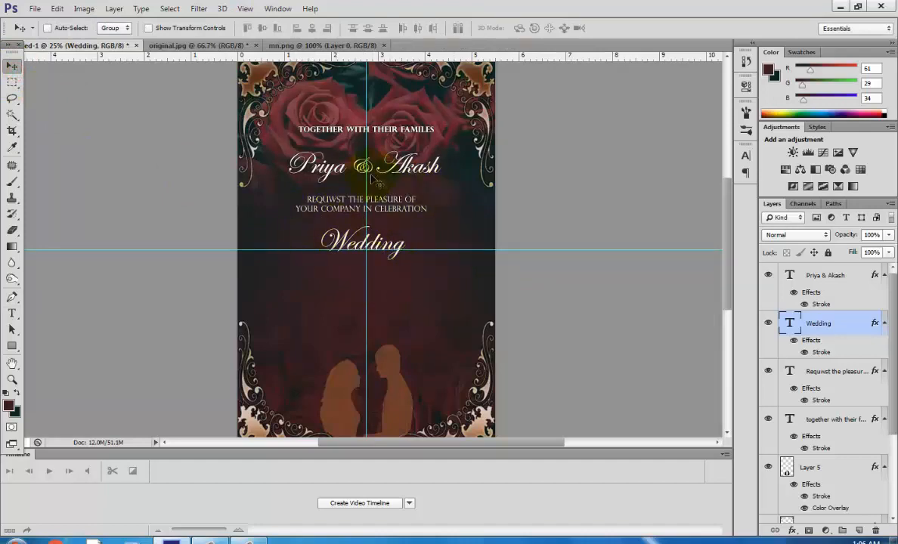
Open the side.png ornament image.
click(35, 9)
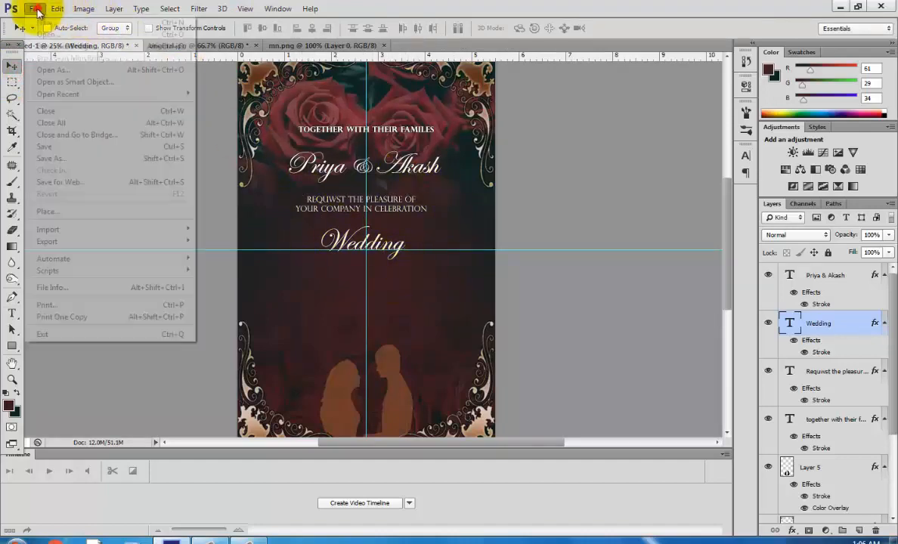
click(31, 39)
drag(581, 110, 596, 314)
click(536, 181)
click(562, 369)
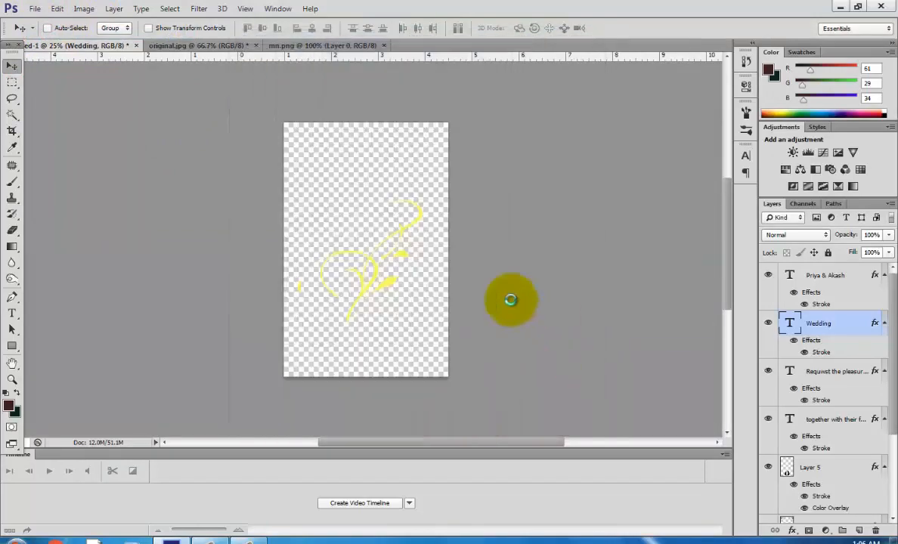
Copy the entire ornament and paste it into the poster.
key(ctrl+a)
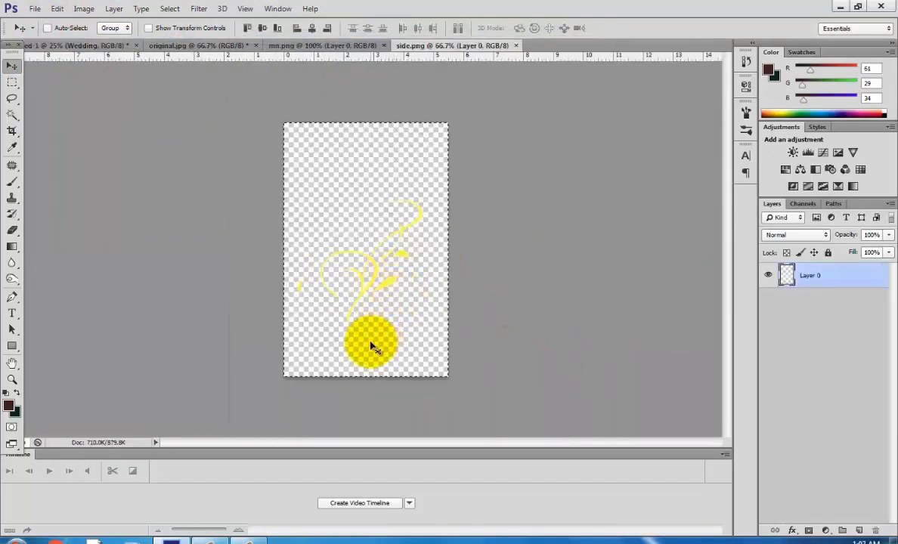
click(97, 46)
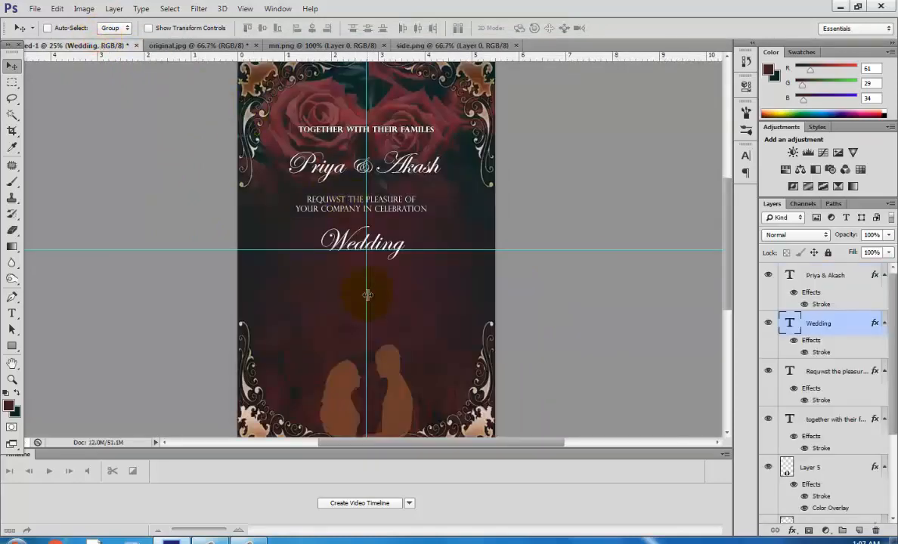
key(ctrl+v)
Scale the pasted ornament to about 188% by 85% and rotate it about 39° beside the Wedding text.
key(ctrl+t)
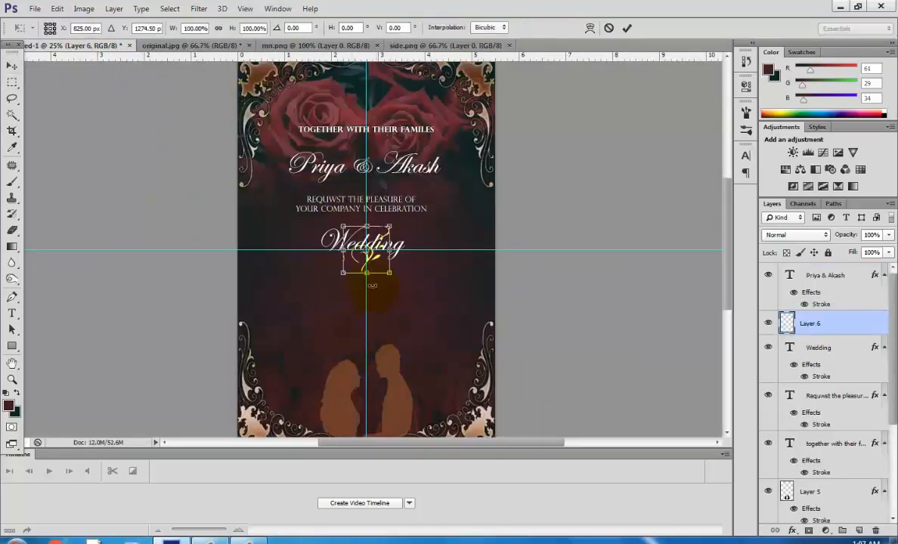
drag(389, 272, 449, 255)
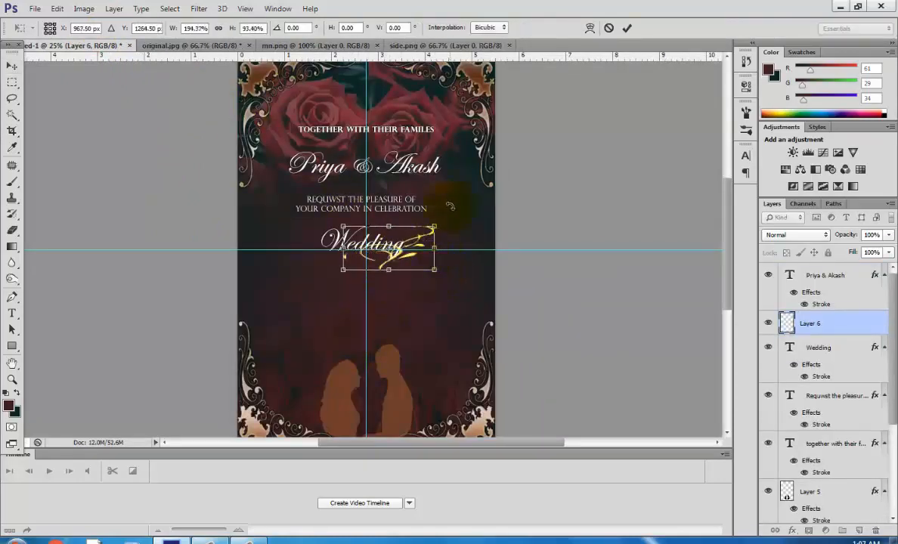
drag(437, 198, 473, 253)
drag(399, 272, 446, 260)
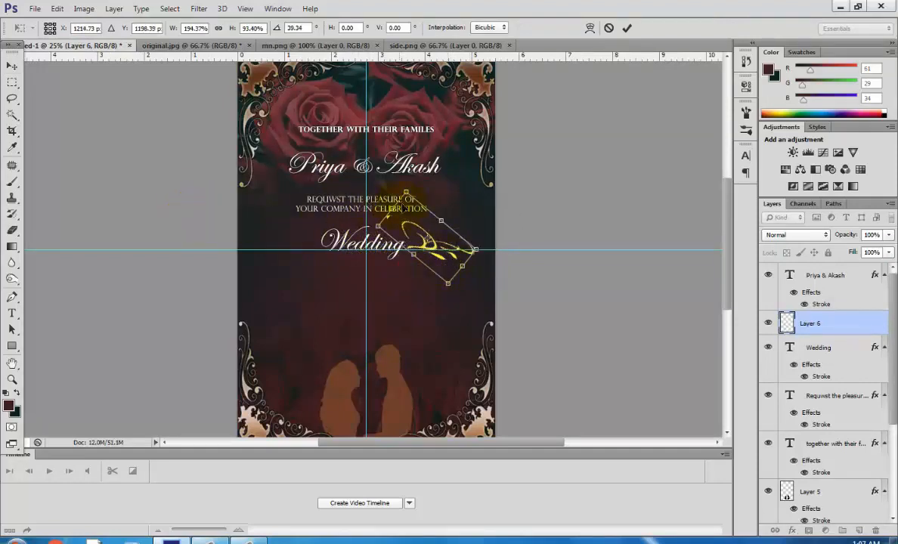
drag(406, 192, 412, 199)
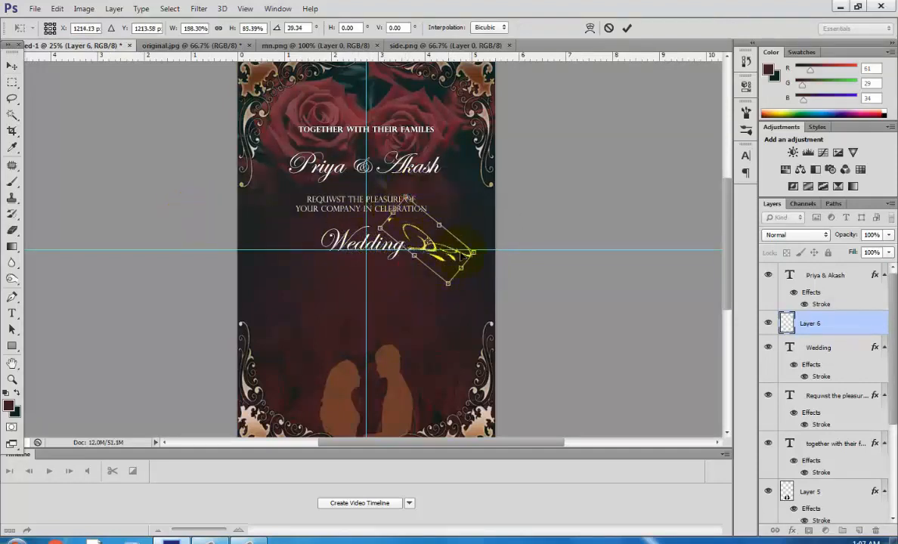
click(13, 65)
click(386, 211)
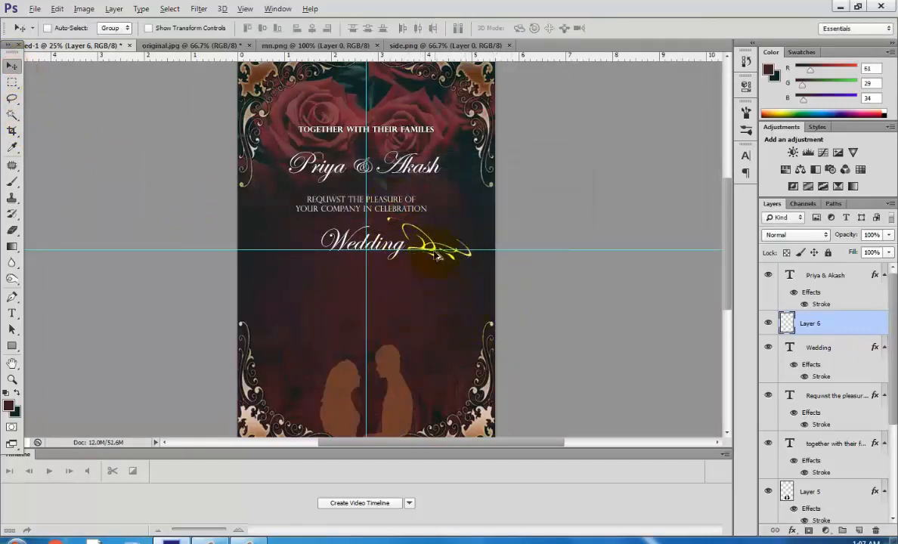
Duplicate the ornament and mirror the copy onto the left side of the Wedding text.
drag(437, 257, 365, 255)
key(ctrl+t)
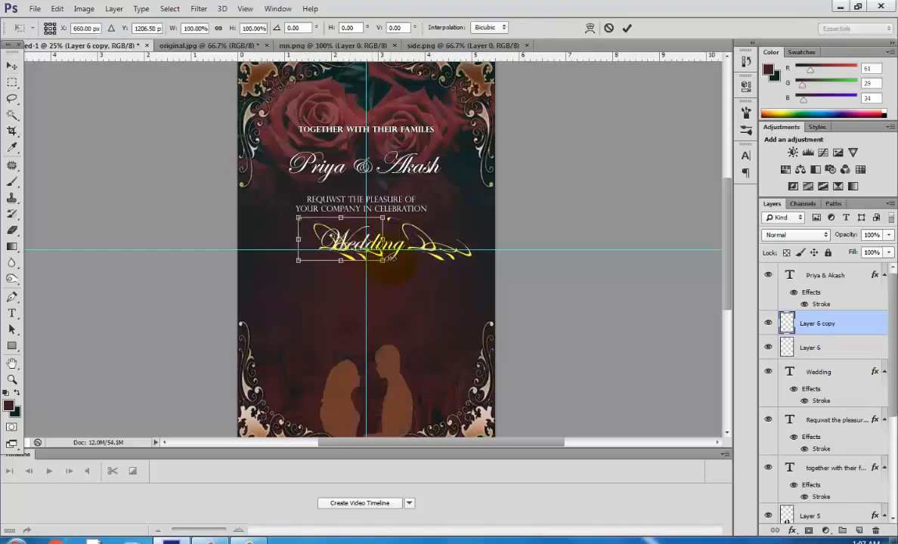
drag(297, 238, 323, 240)
key(Return)
Rotate the right ornament about -3° and scale it to about 93% beside the Wedding text.
click(813, 346)
key(ctrl+t)
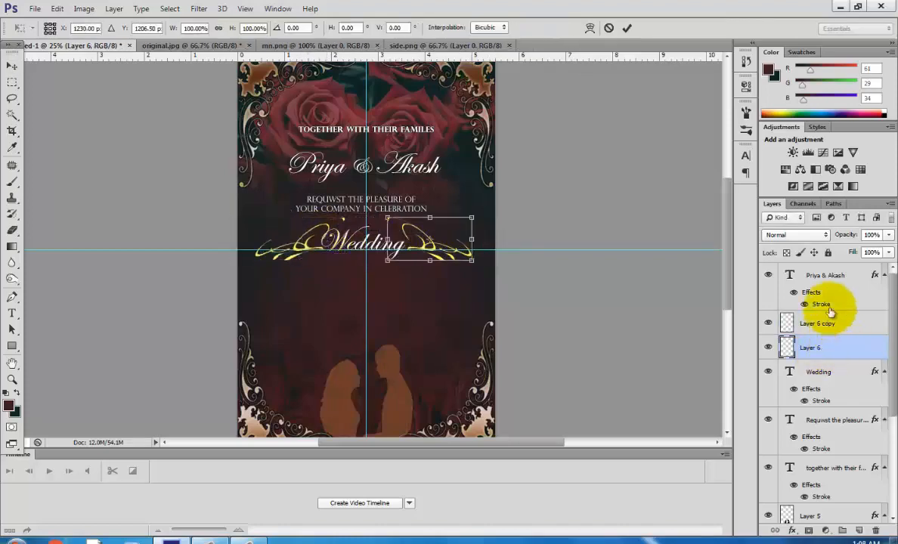
drag(487, 228, 501, 194)
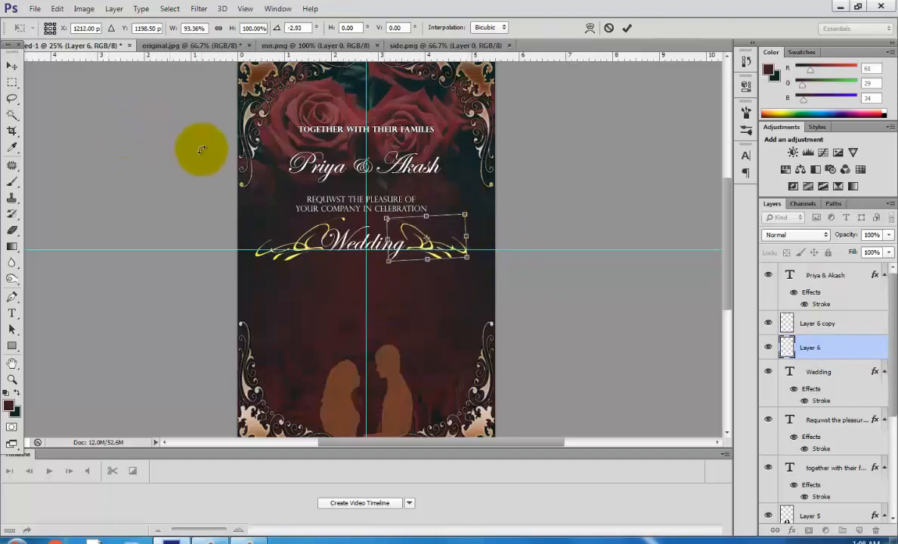
click(12, 65)
click(399, 210)
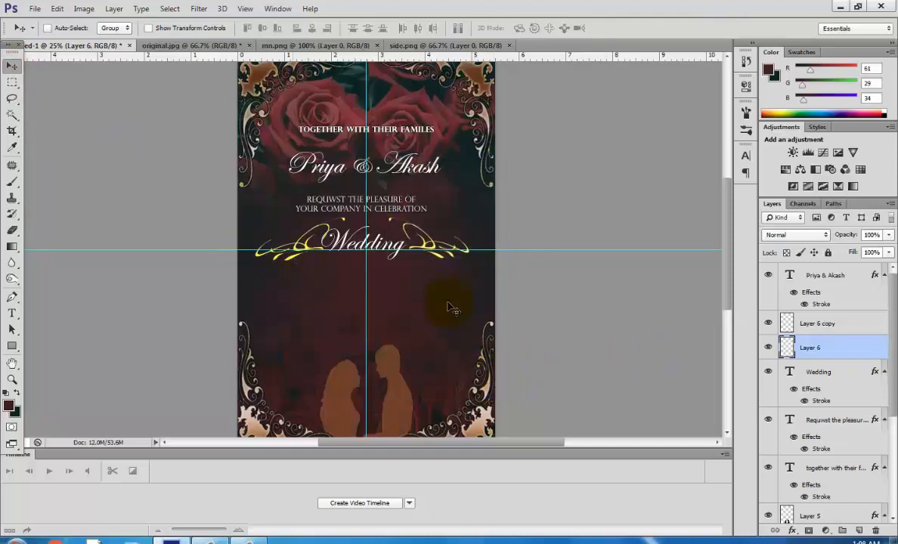
Nudge the mirrored left ornament copy further to the left.
click(829, 325)
key(shift+Left)
key(shift+Left)
key(shift+Left)
key(shift+Left)
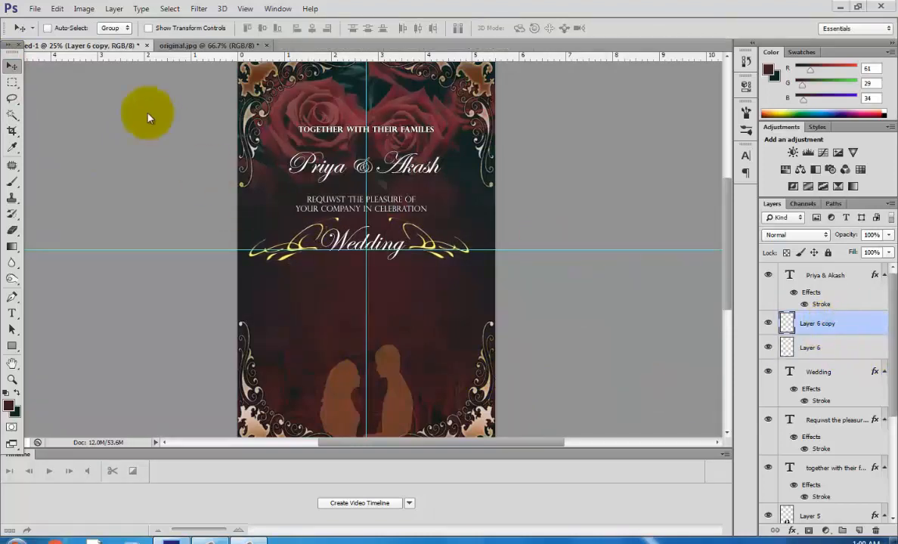
Open the images (12) wedding rings image.
click(34, 9)
click(46, 34)
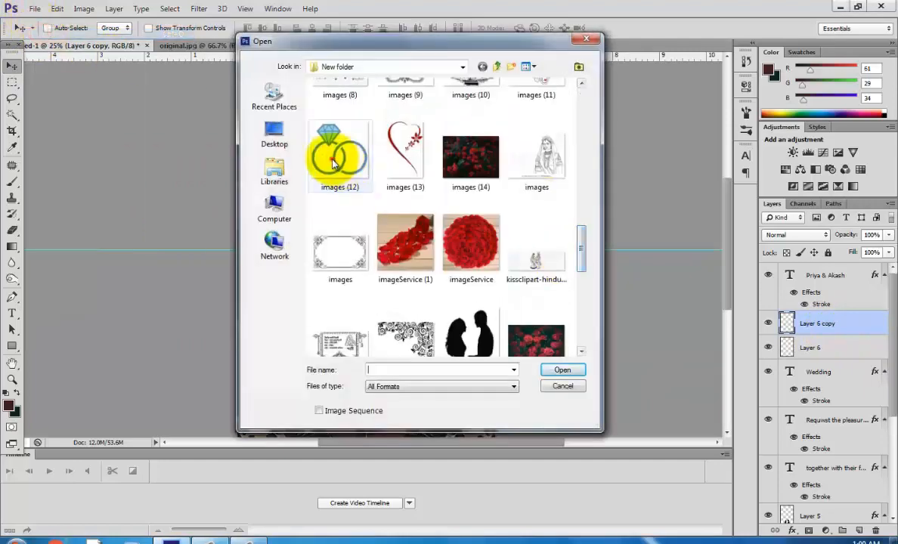
click(341, 155)
click(563, 366)
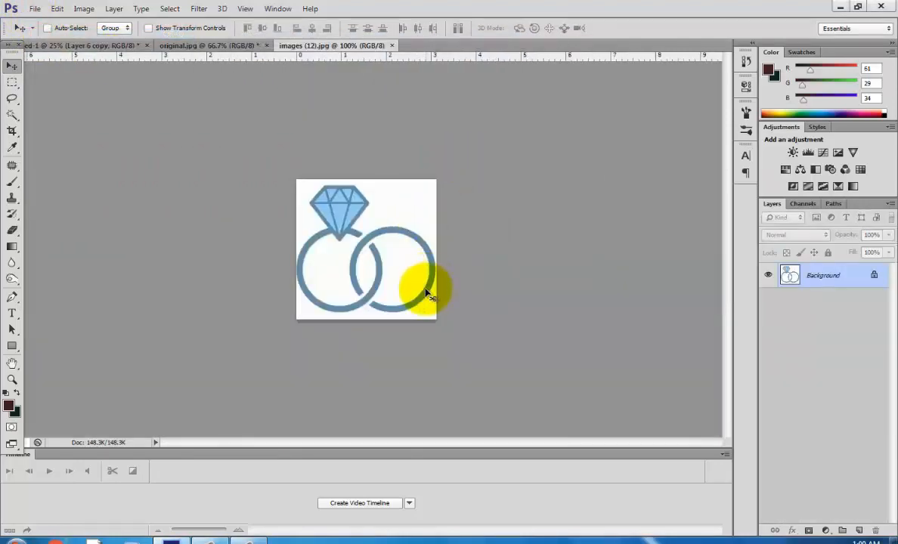
Paste the whole rings image into the poster and enlarge it to about 184% by 214% below the Wedding text.
key(ctrl+a)
click(59, 45)
key(ctrl+v)
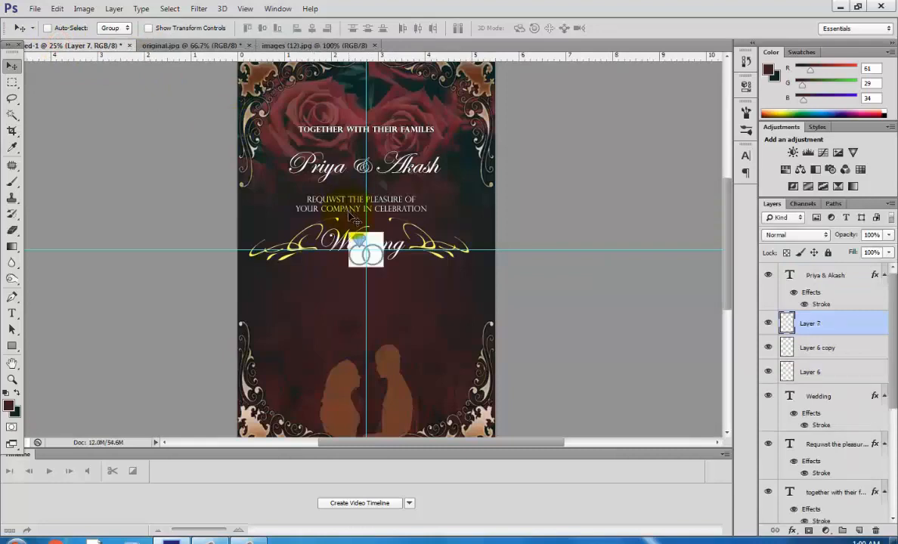
key(ctrl+t)
drag(384, 266, 381, 323)
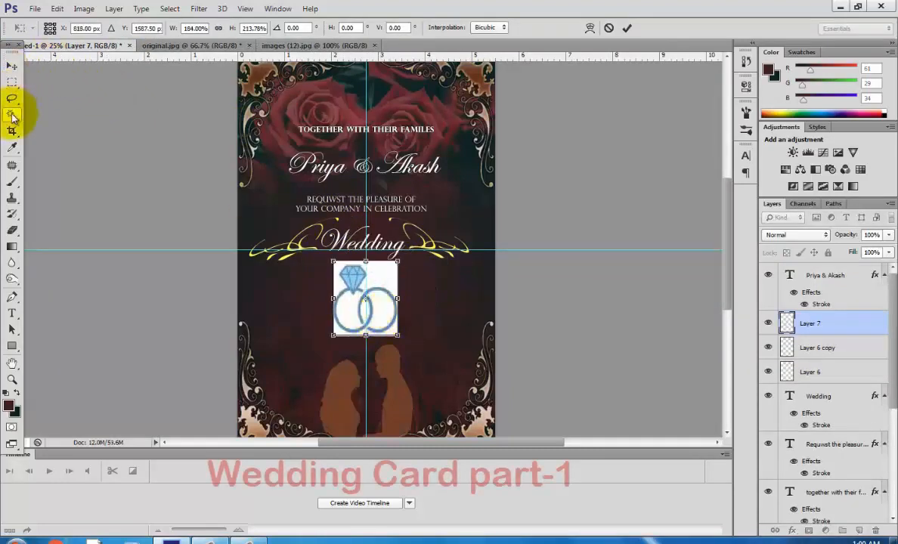
Select and delete the white background around the rings with the Magic Wand, then deselect.
click(12, 115)
click(363, 208)
click(389, 287)
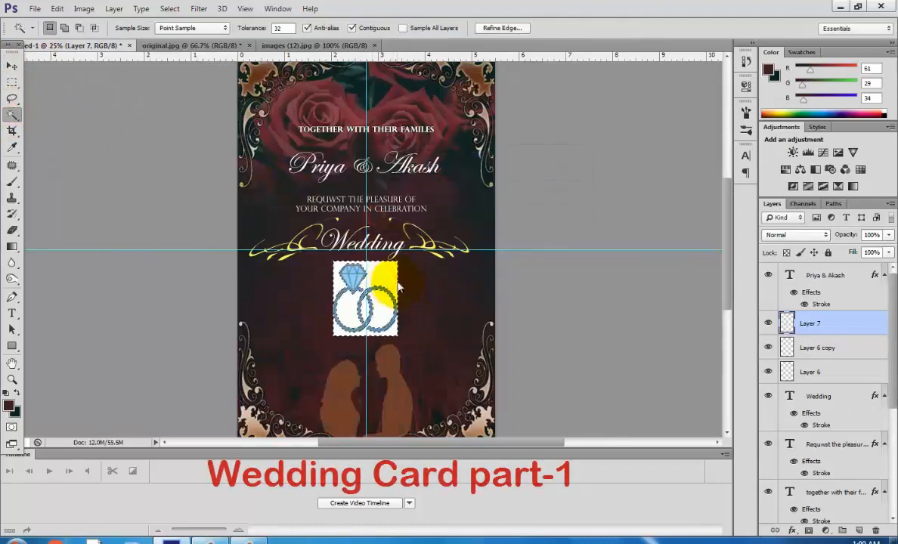
key(Delete)
click(11, 100)
right_click(349, 295)
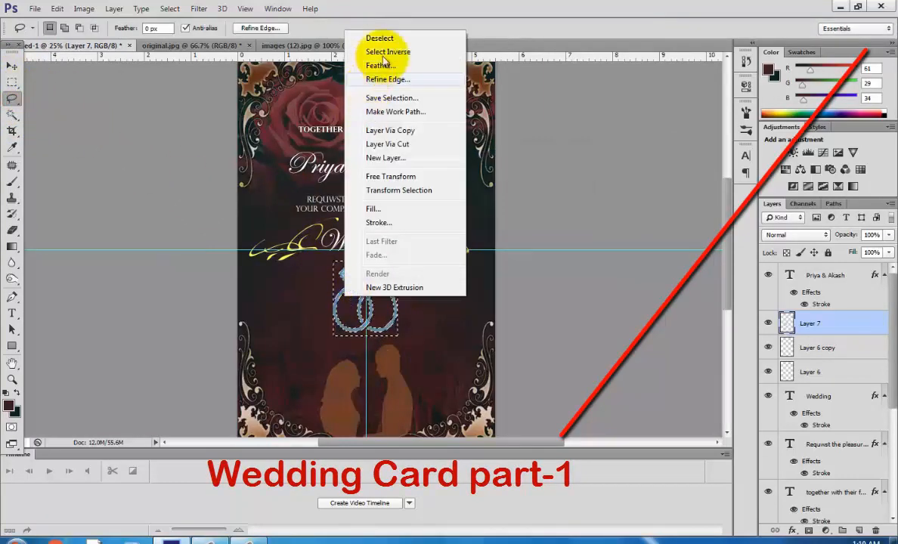
click(364, 34)
Scale the rings down to about 68% by 60% under the Wedding text.
key(ctrl+t)
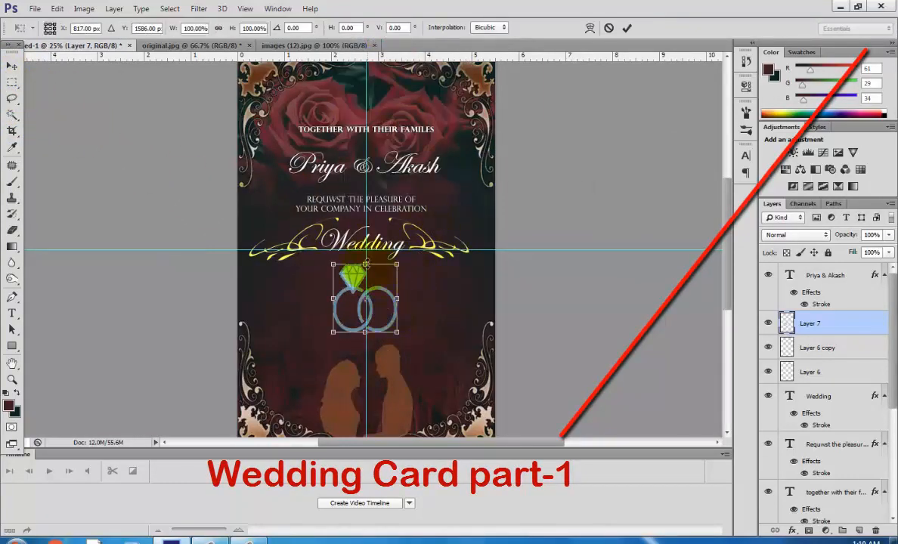
drag(365, 264, 379, 286)
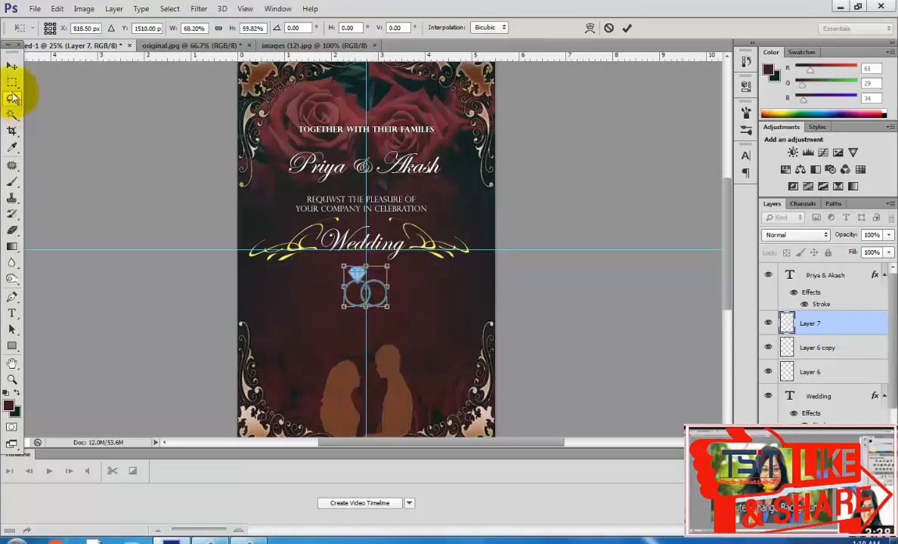
click(11, 66)
key(Return)
Add a Satin effect and a Drop Shadow at 100% opacity and 172° angle to the rings layer.
double_click(875, 325)
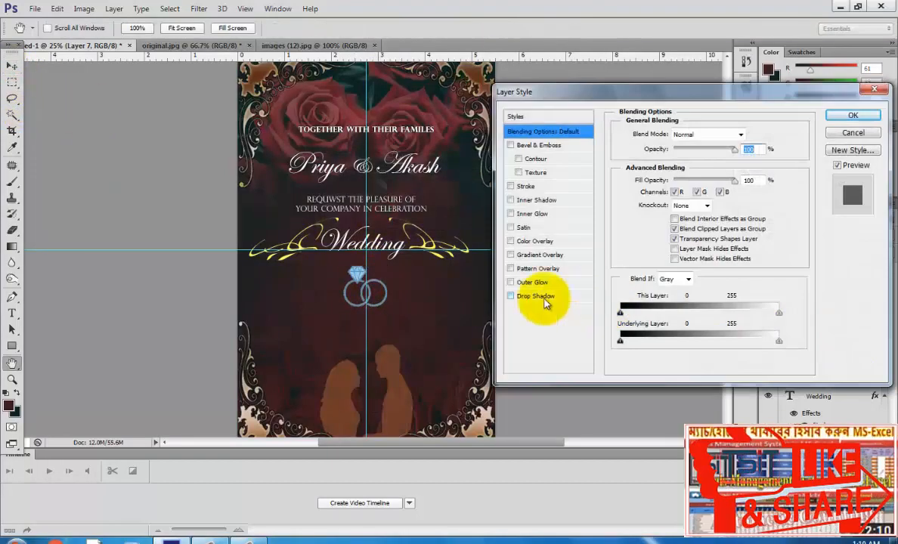
click(524, 226)
mouse_move(694, 150)
mouse_down()
mouse_move(730, 151)
mouse_move(711, 155)
mouse_up()
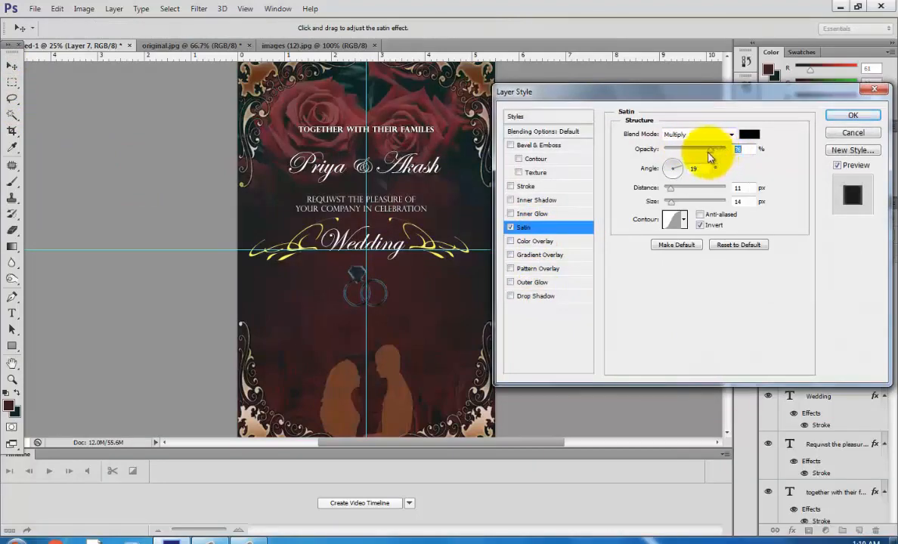
click(529, 296)
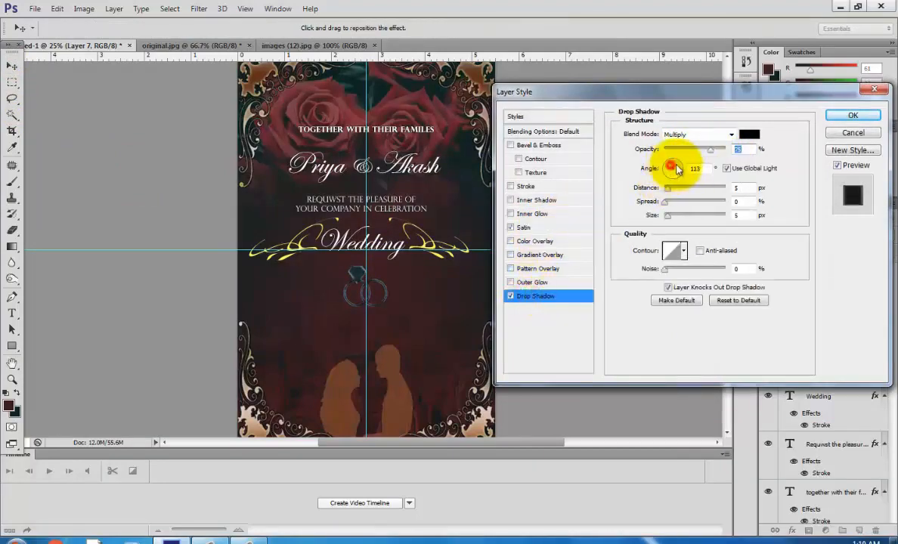
drag(672, 168, 730, 154)
drag(667, 189, 680, 197)
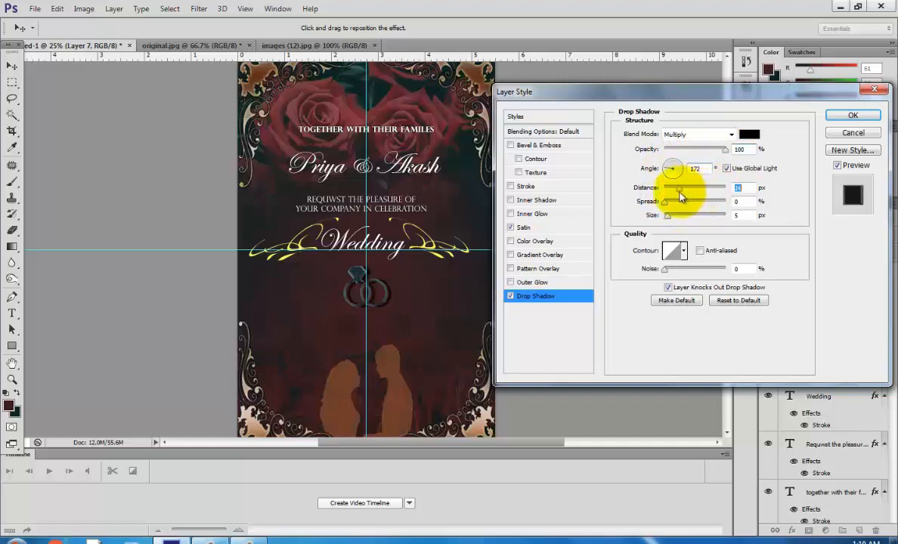
click(852, 114)
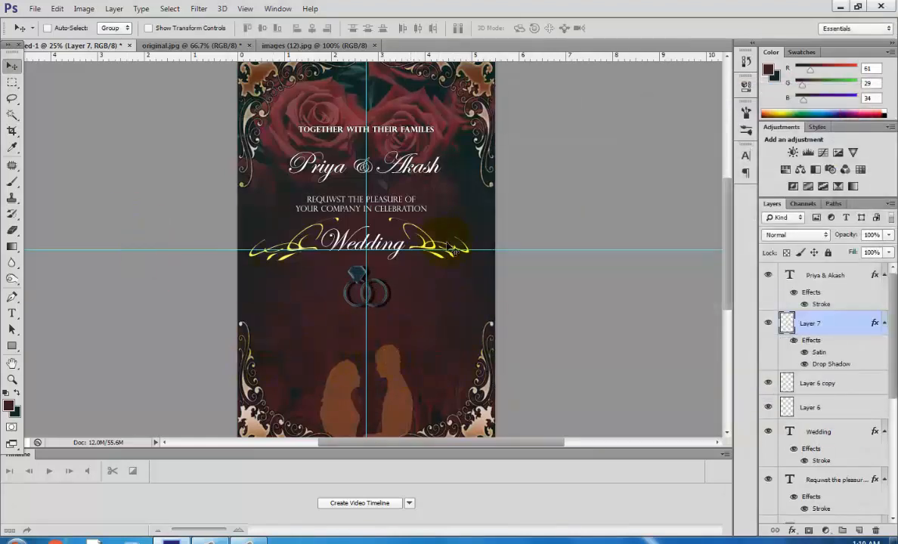
Duplicate the invitation text layer and move the copy below the rings.
scroll(884, 348, down, 1)
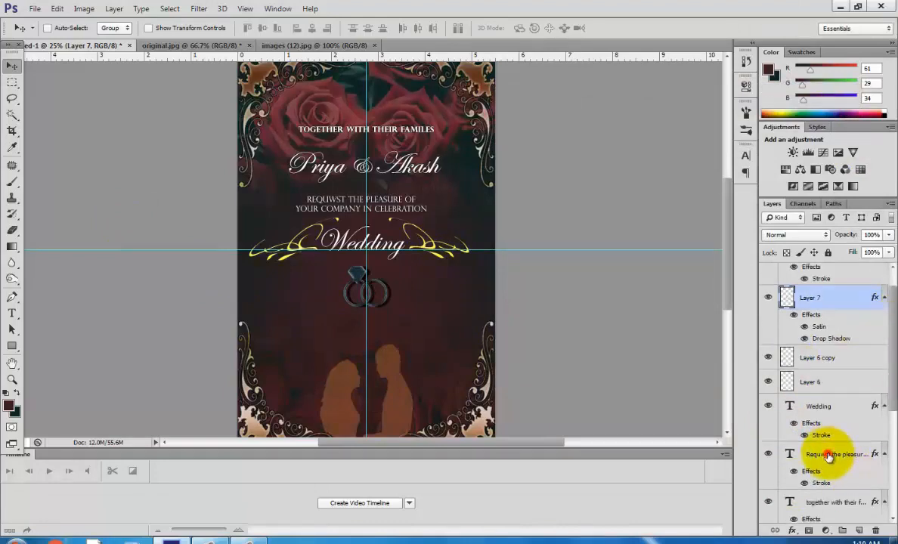
click(828, 455)
drag(399, 219, 398, 340)
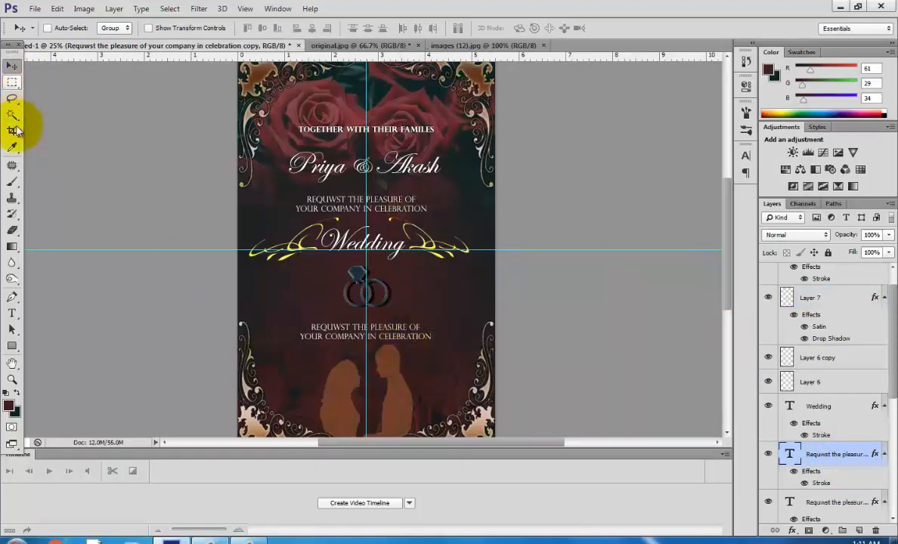
Replace the copied text with FREBRUARY 01, 2020 AT 7.00PM IN THE EVENING.
click(11, 312)
click(428, 337)
drag(428, 337, 312, 326)
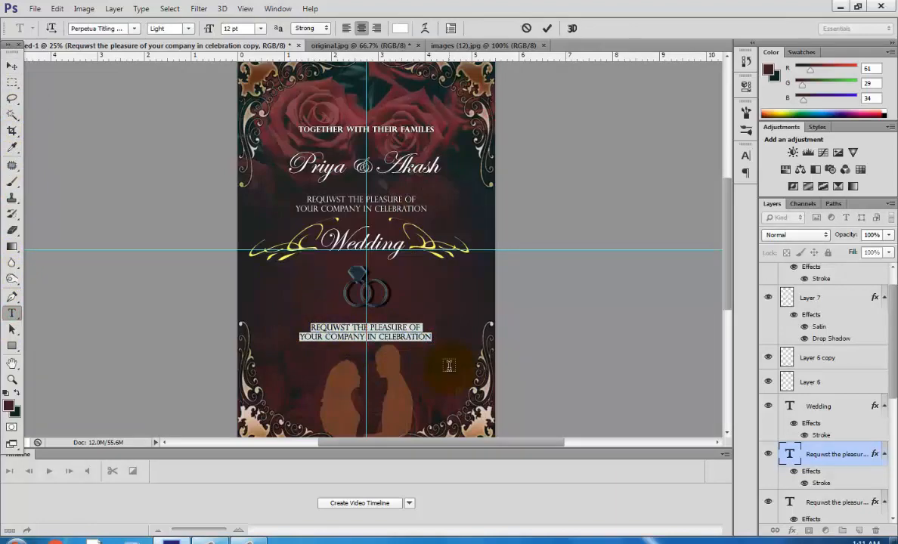
text(FREBRUARY 01)
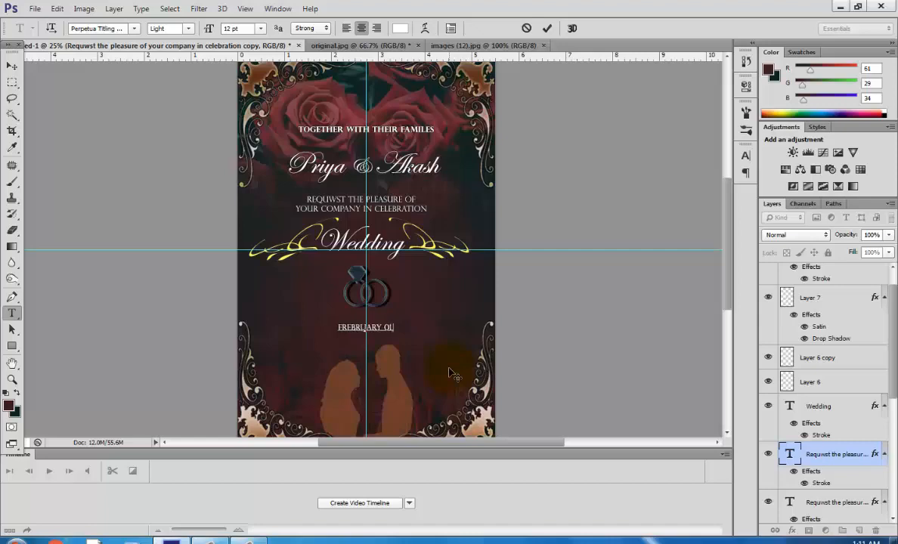
text( 2020)
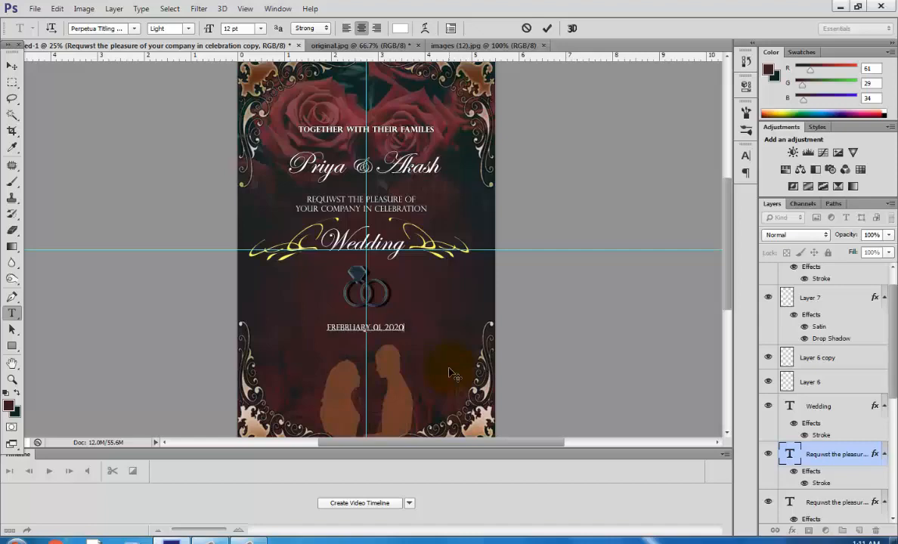
text( AT)
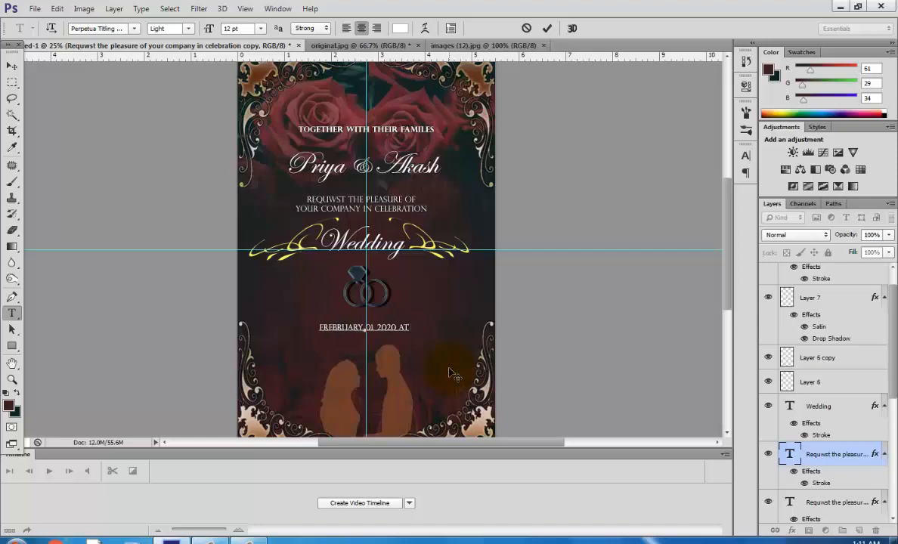
text( 7:00)
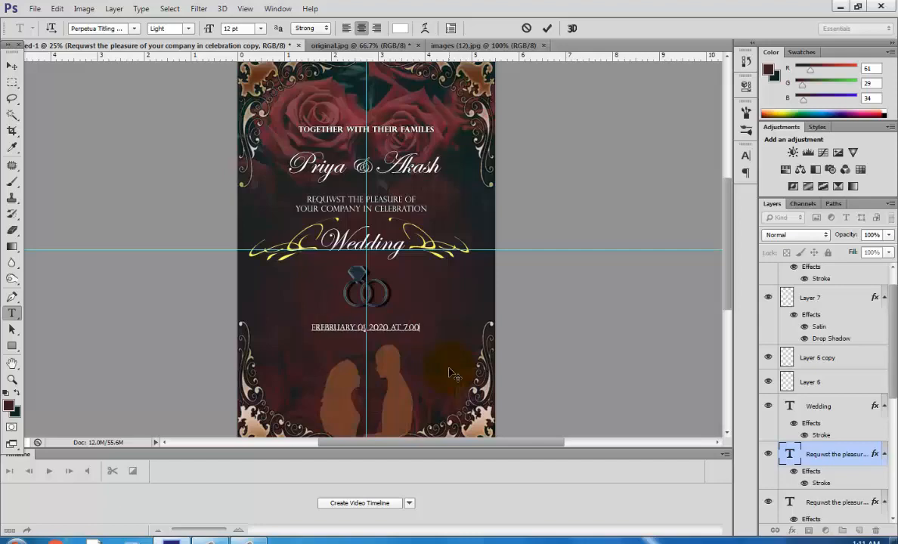
text(PM)
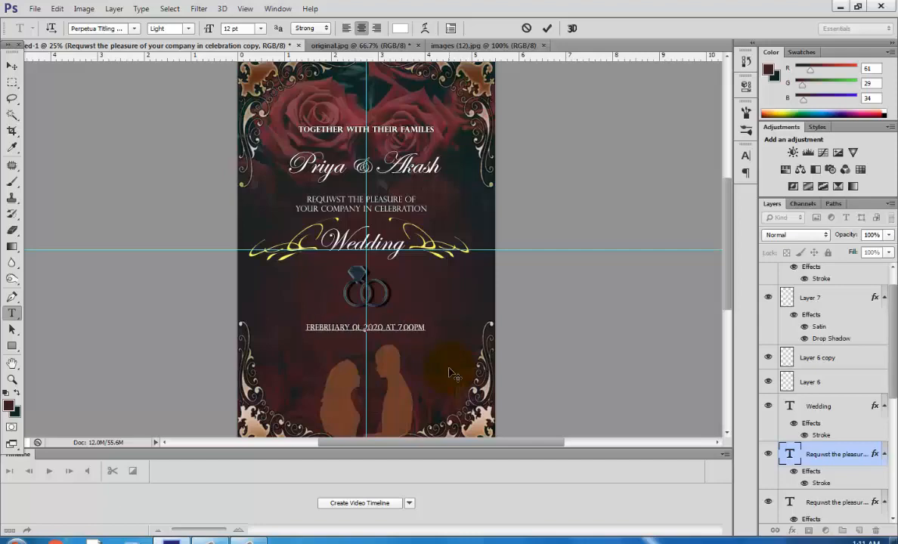
text(le)
key(BackSpace)
key(BackSpace)
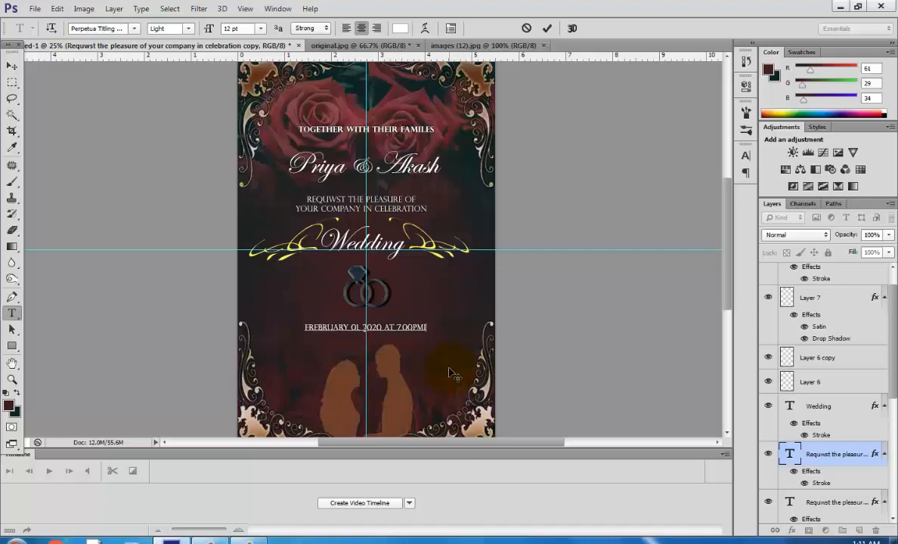
text(IN THE)
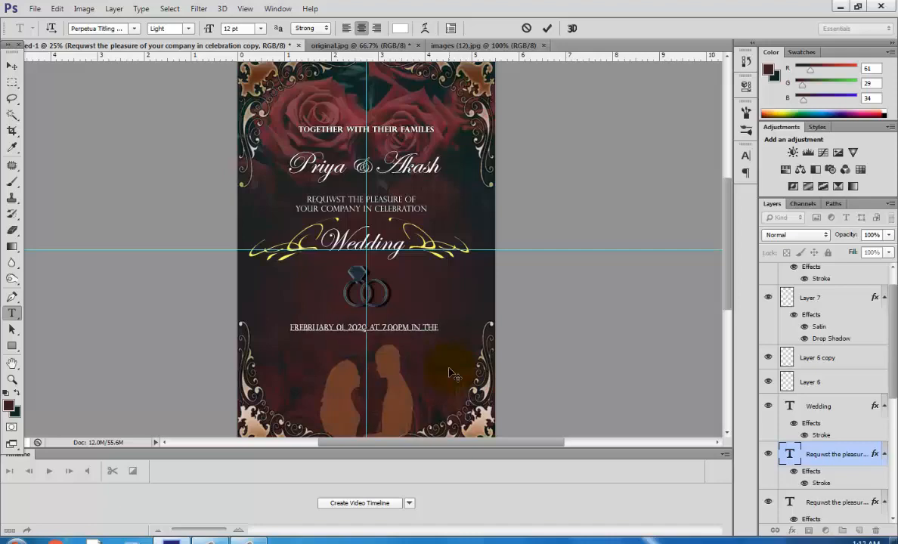
text( EVENING)
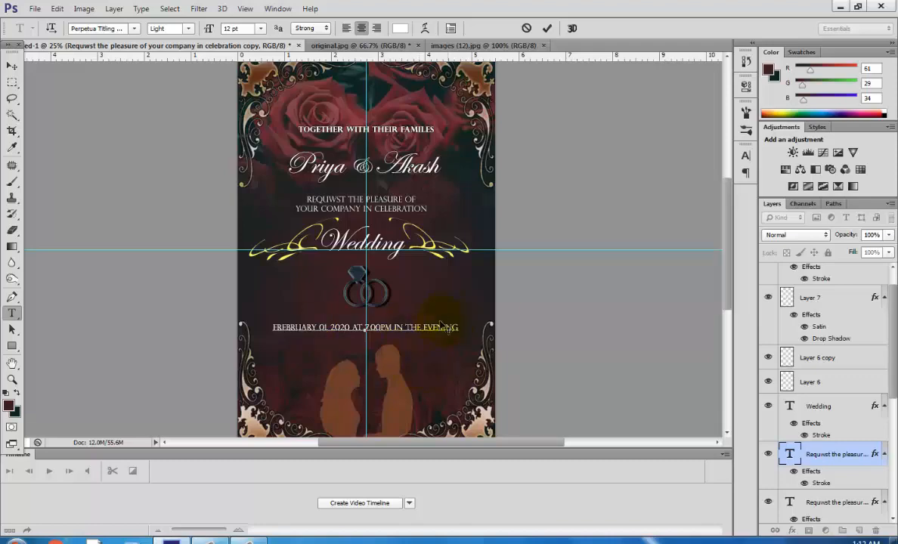
Increase the font size of the date line.
drag(456, 326, 261, 326)
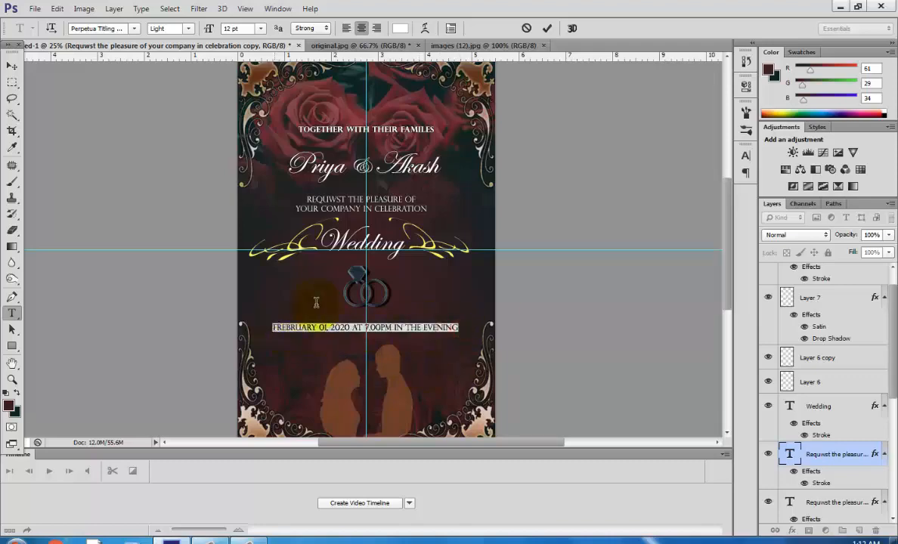
click(260, 28)
click(251, 143)
click(12, 66)
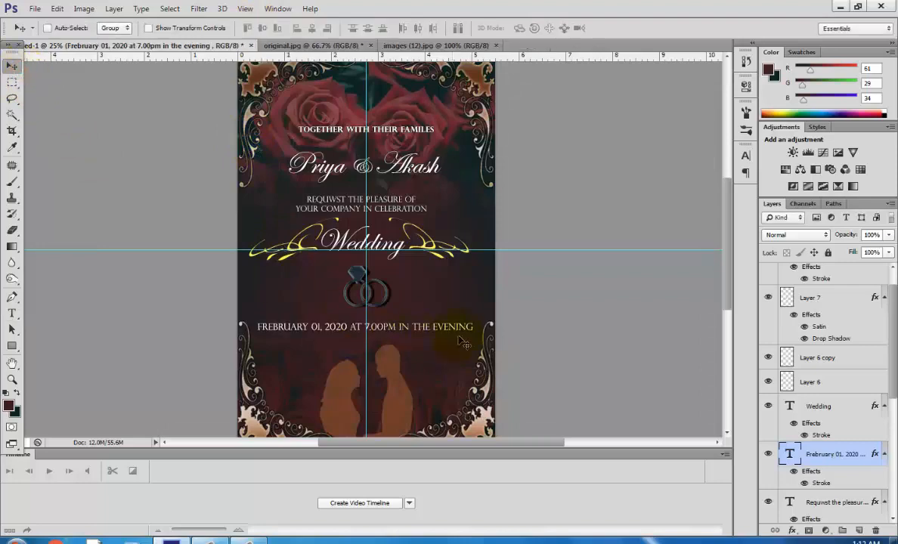
Duplicate the invitation text again and place the copy below the date line.
click(11, 312)
click(321, 201)
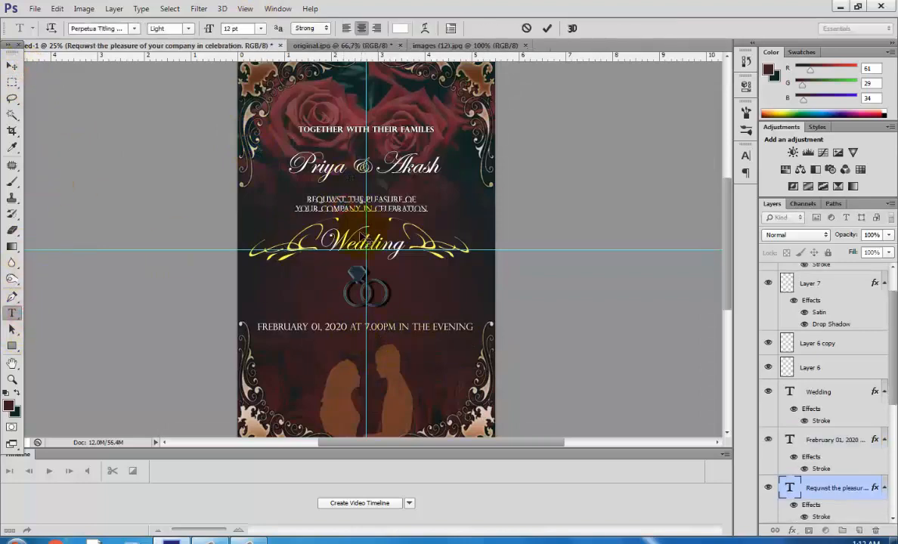
click(11, 66)
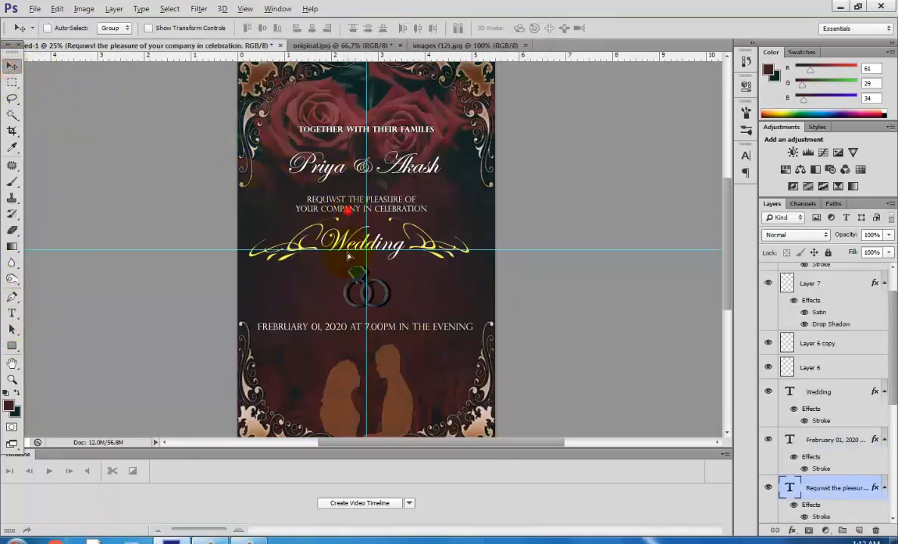
drag(347, 210, 357, 358)
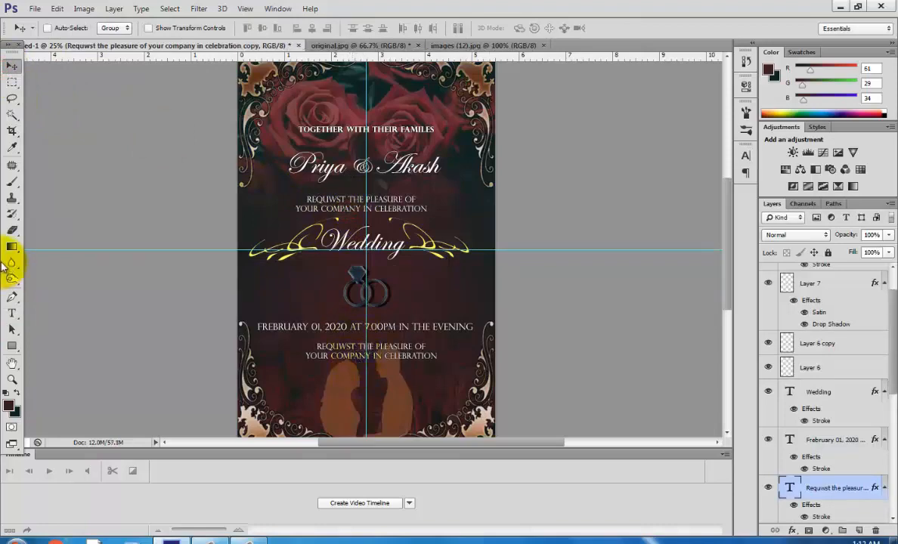
Replace the copied invitation text with the venue address and RECEPTION TO FOLLOW: GOLDEN DEER HOTEL DHAKA.
click(12, 312)
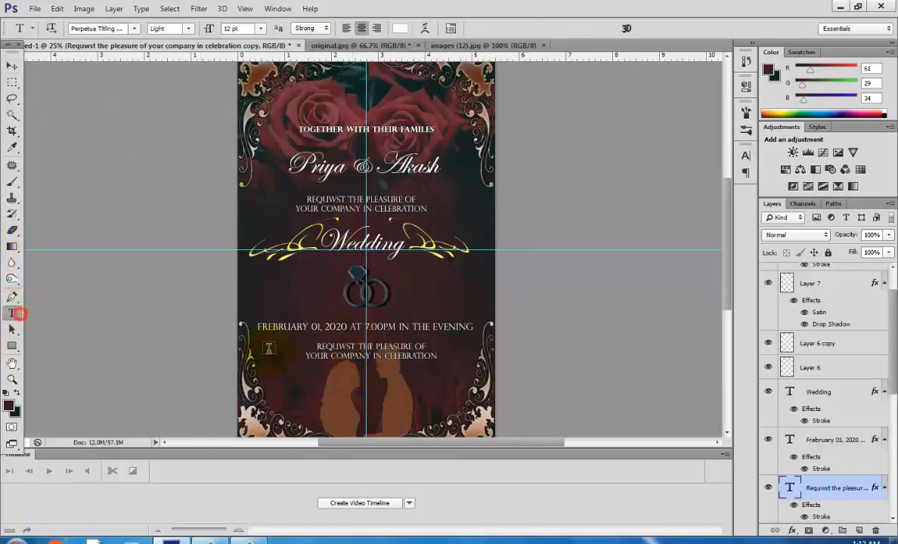
click(355, 360)
drag(438, 357, 315, 346)
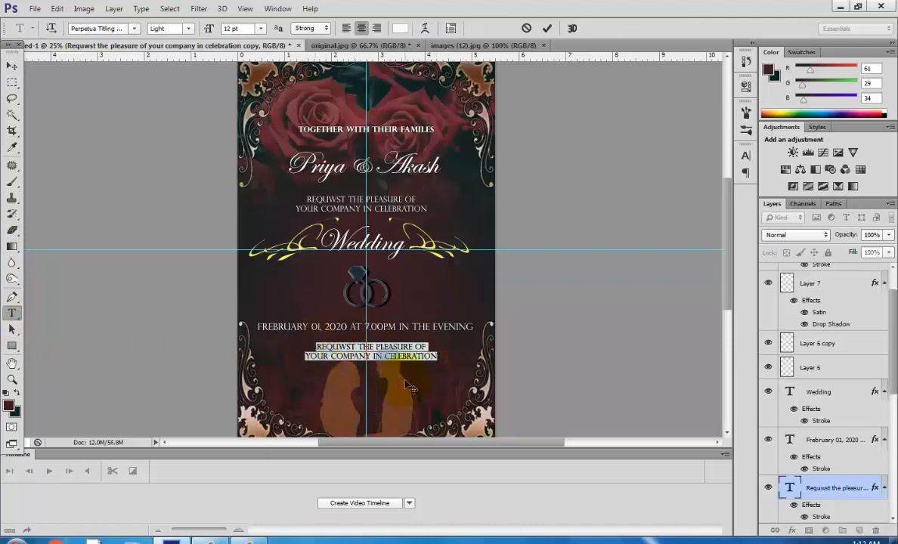
text(#6)
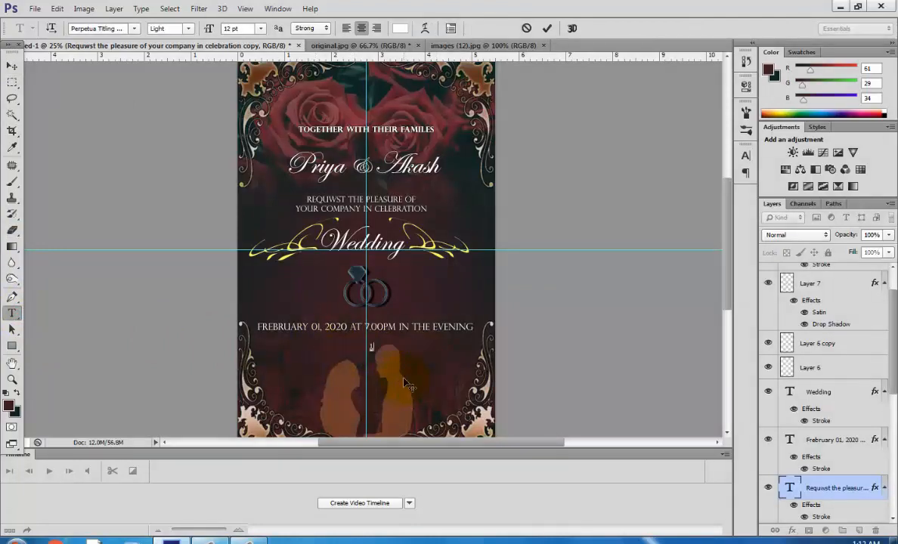
text( MIRPUR-2, DHAKA, BANGL)
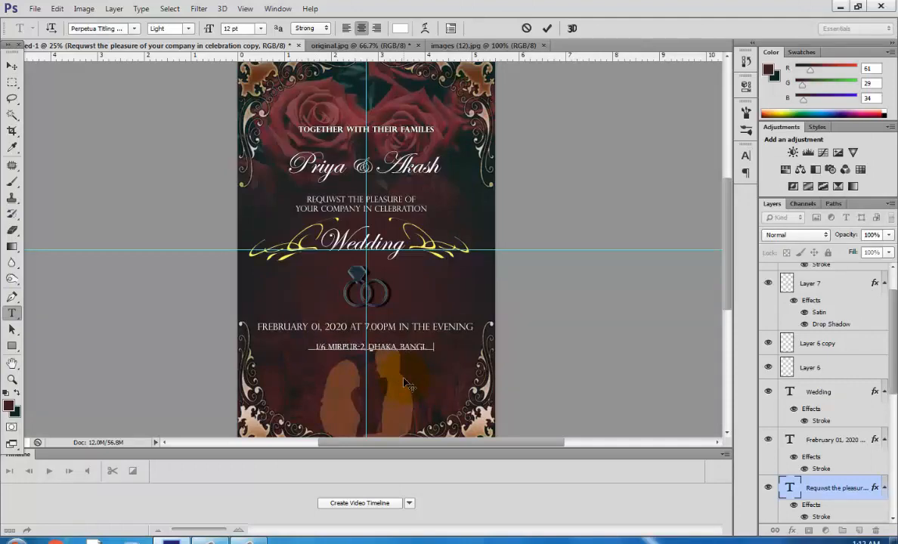
text(ADESH)
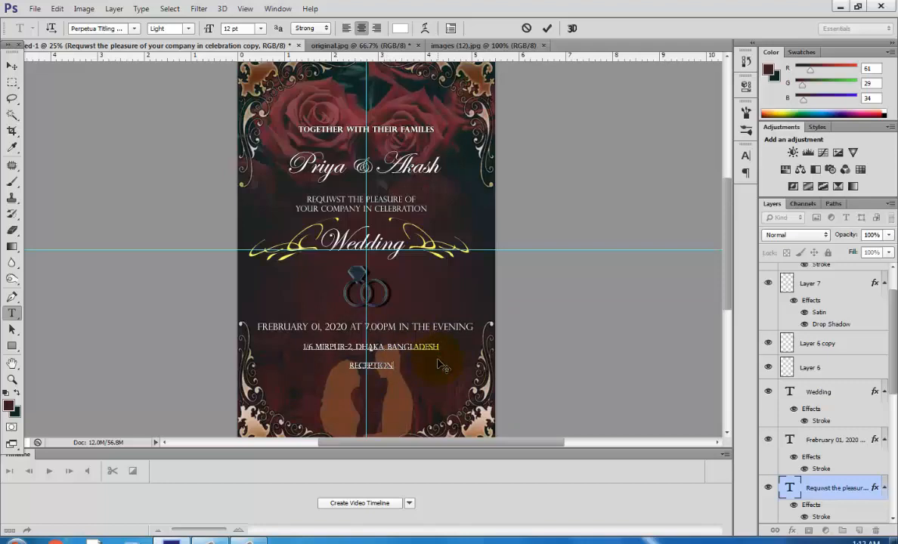
text(FOLLOW:)
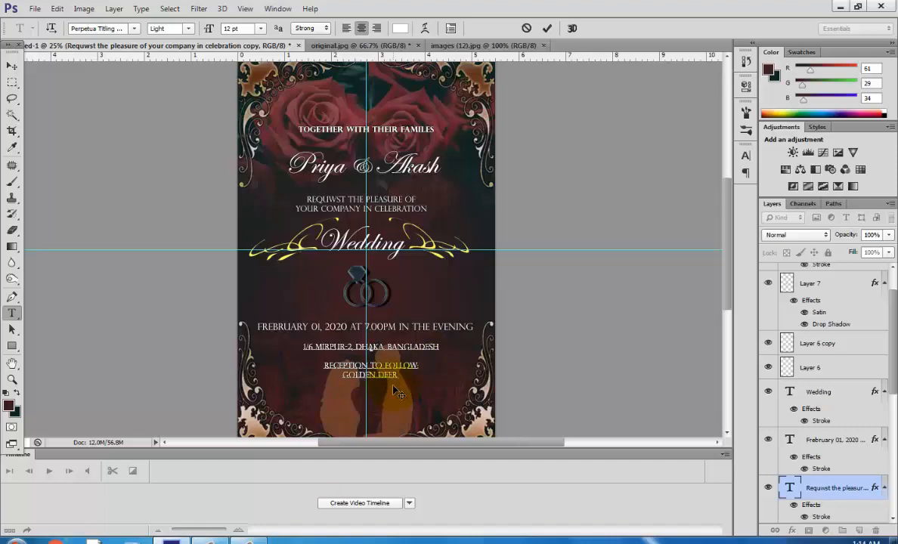
text(HOTEL)
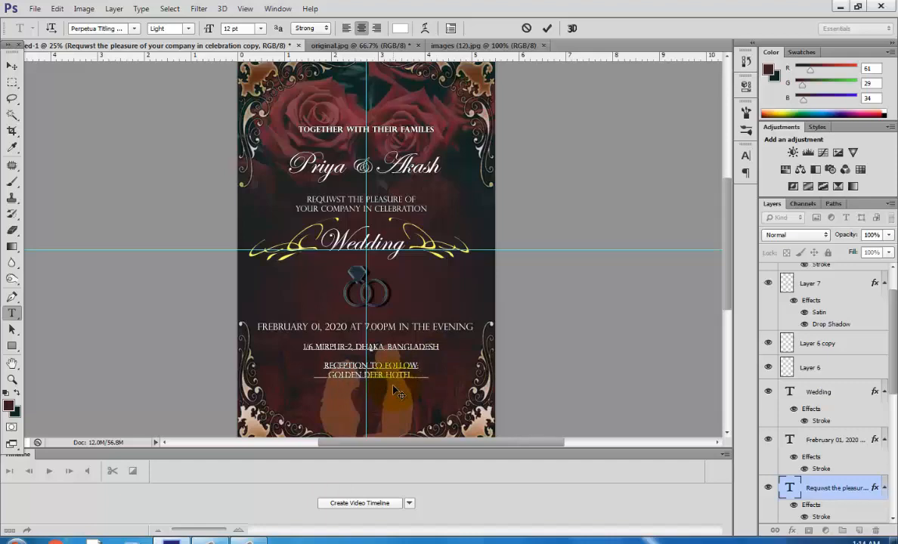
text( DHAKA)
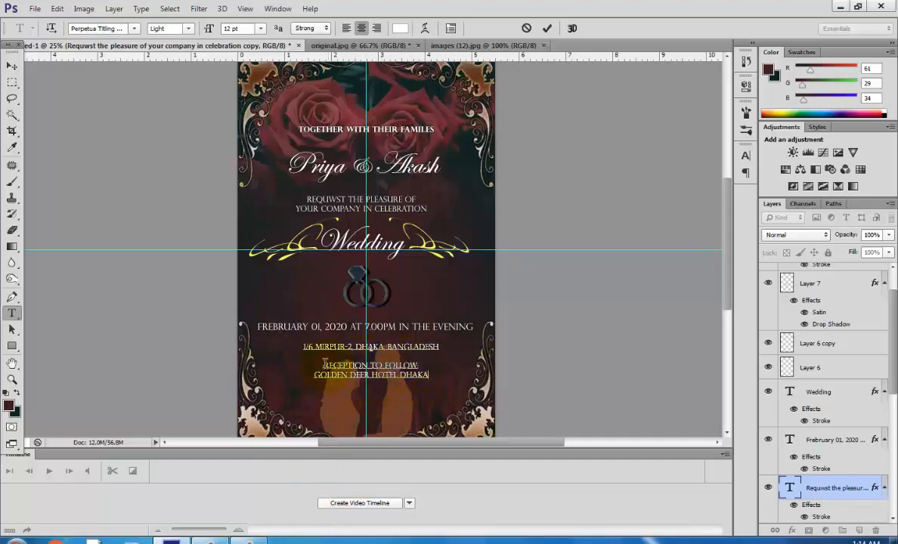
key(Return)
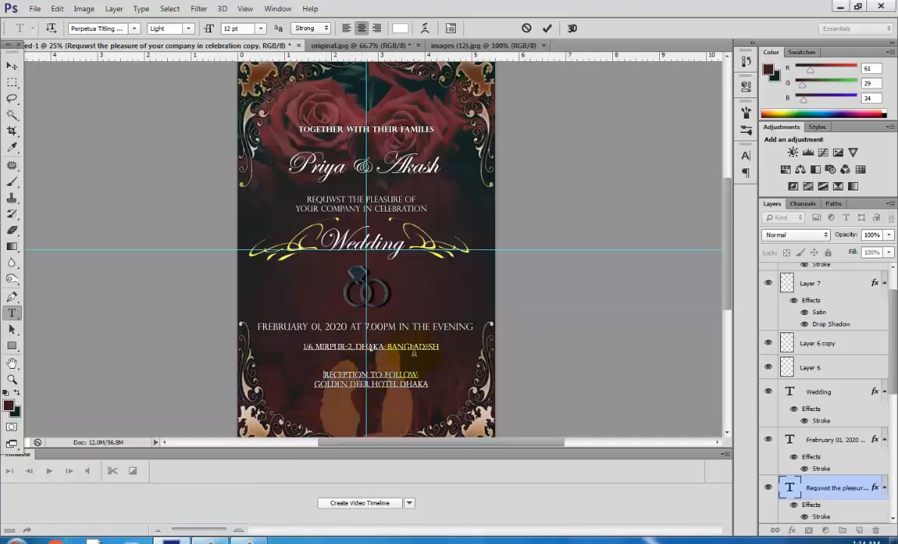
Nudge the date line slightly downward.
click(12, 66)
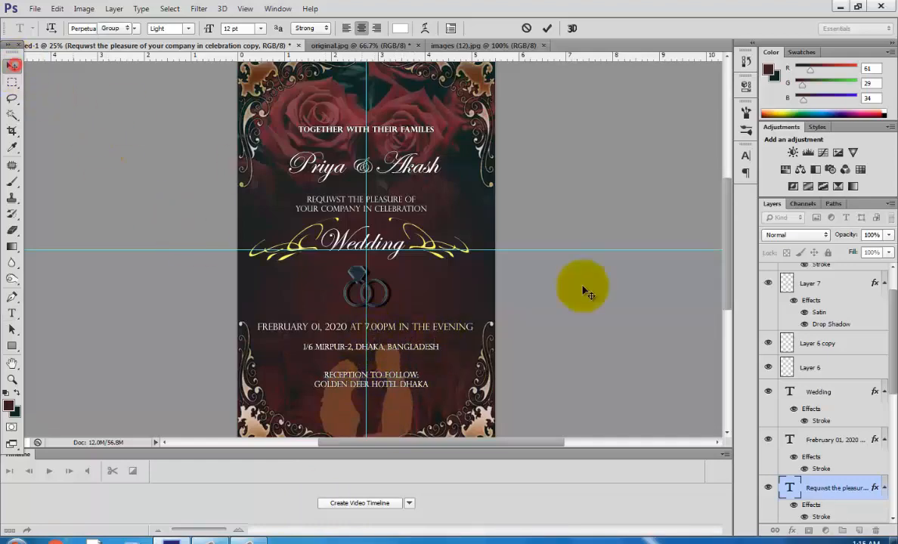
click(828, 446)
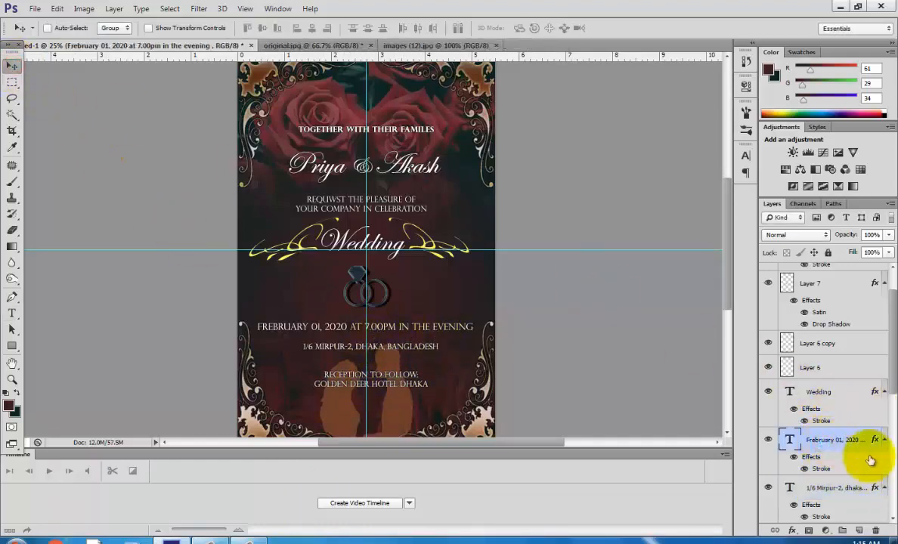
key(Down)
key(Down)
key(Down)
key(Down)
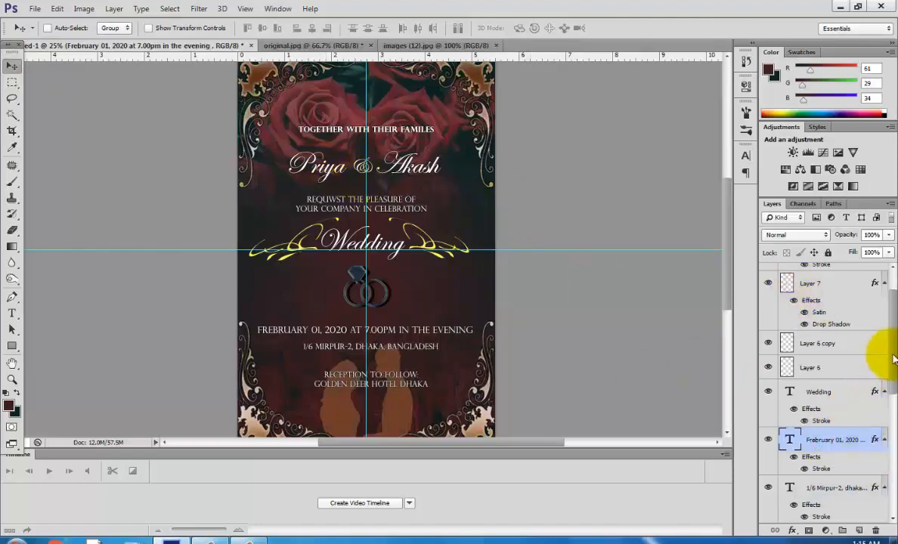
mouse_move(893, 361)
mouse_down()
mouse_move(893, 392)
mouse_move(884, 359)
mouse_up()
Move the Priya & Akash names slightly upward.
scroll(883, 359, up, 1)
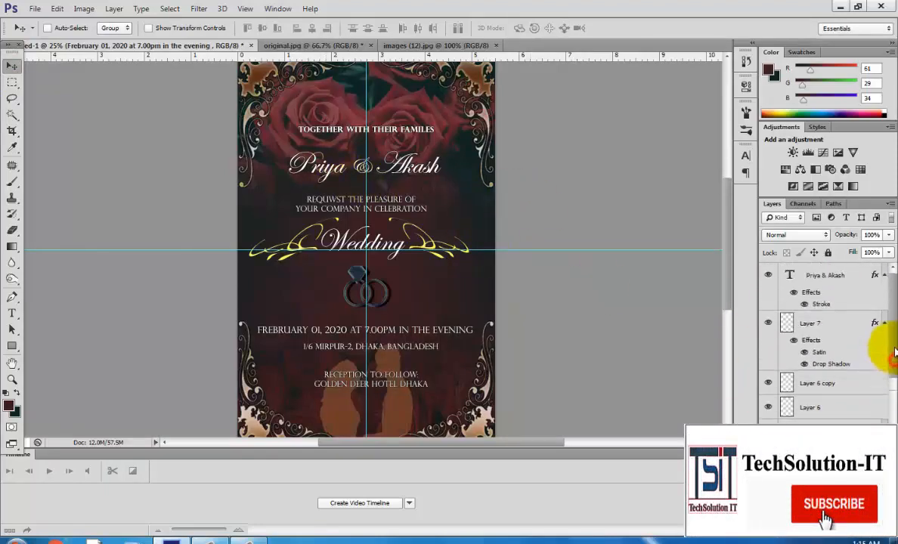
click(823, 273)
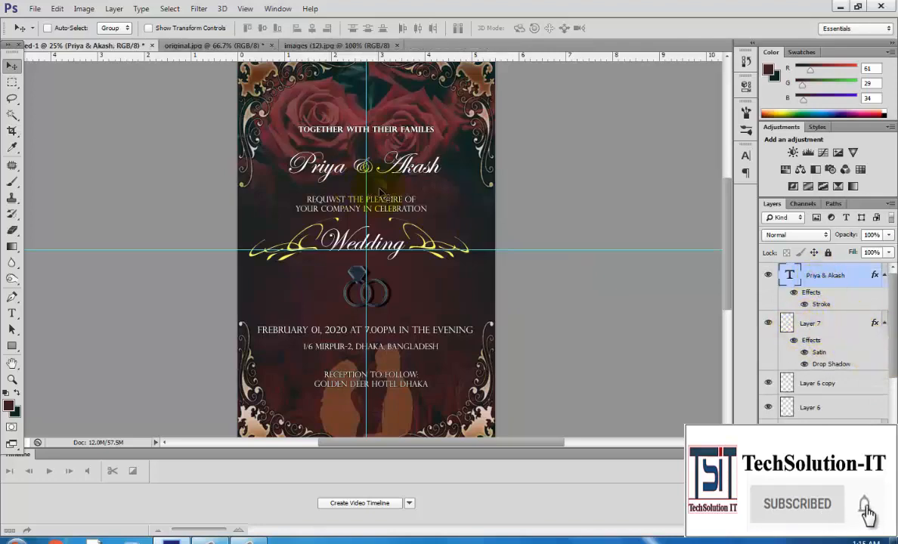
drag(380, 192, 382, 183)
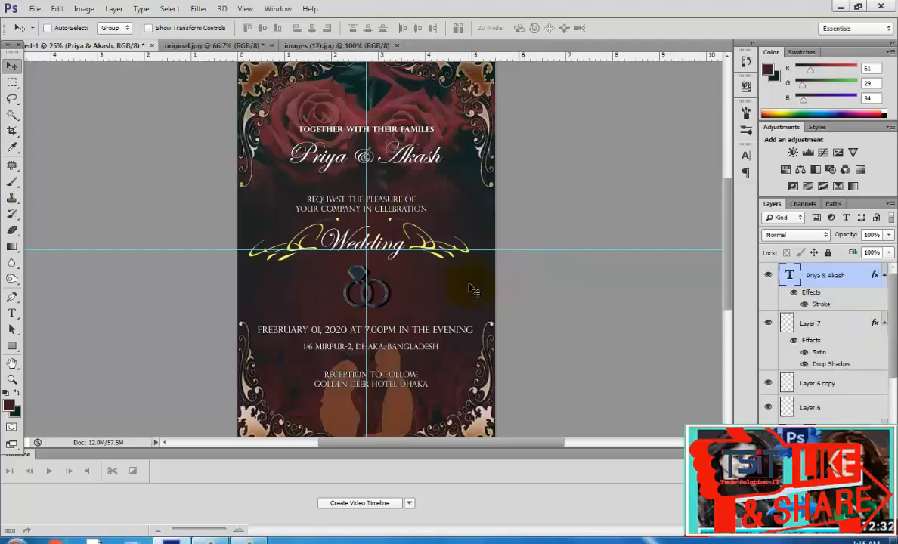
Move the TOGETHER WITH THEIR FAMILES line slightly upward.
scroll(877, 350, down, 10)
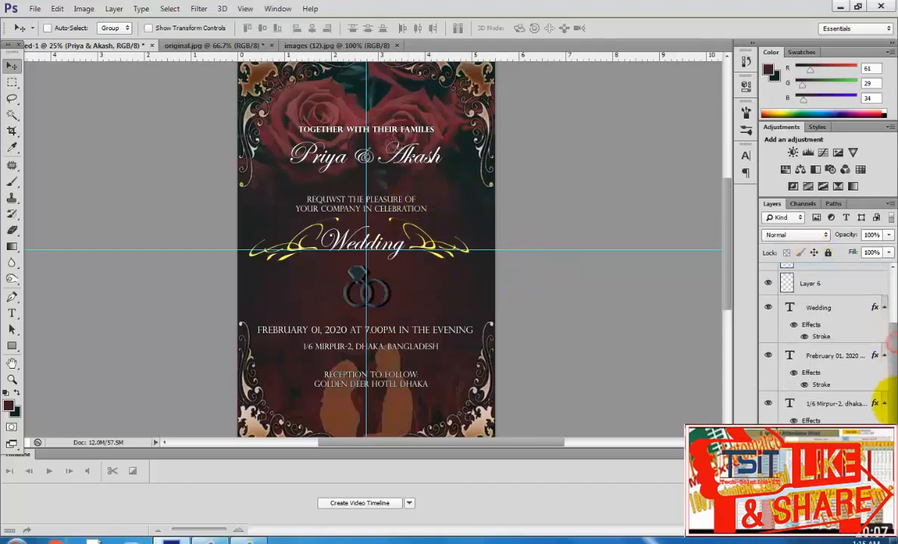
click(781, 337)
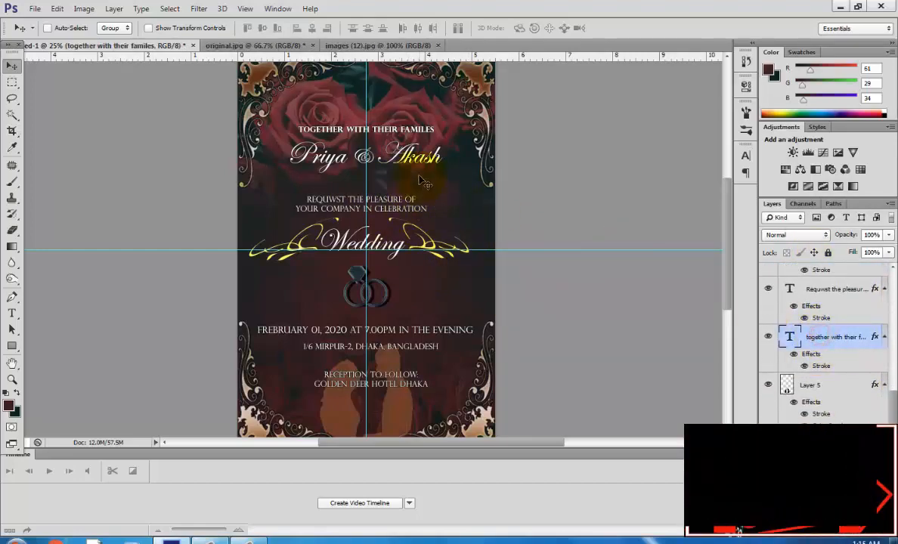
drag(453, 187, 456, 185)
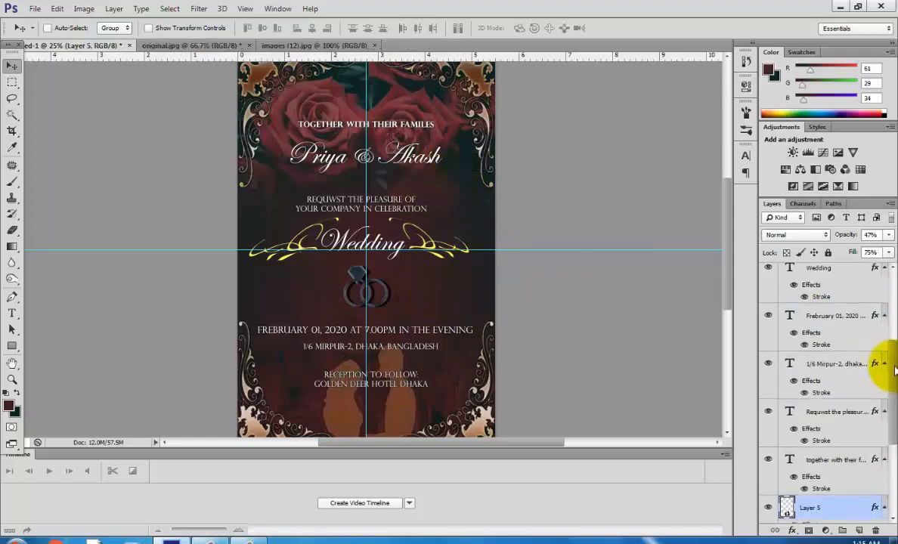
Free-transform the left Wedding flourish copy, narrowing it slightly from its left edge.
drag(894, 369, 894, 343)
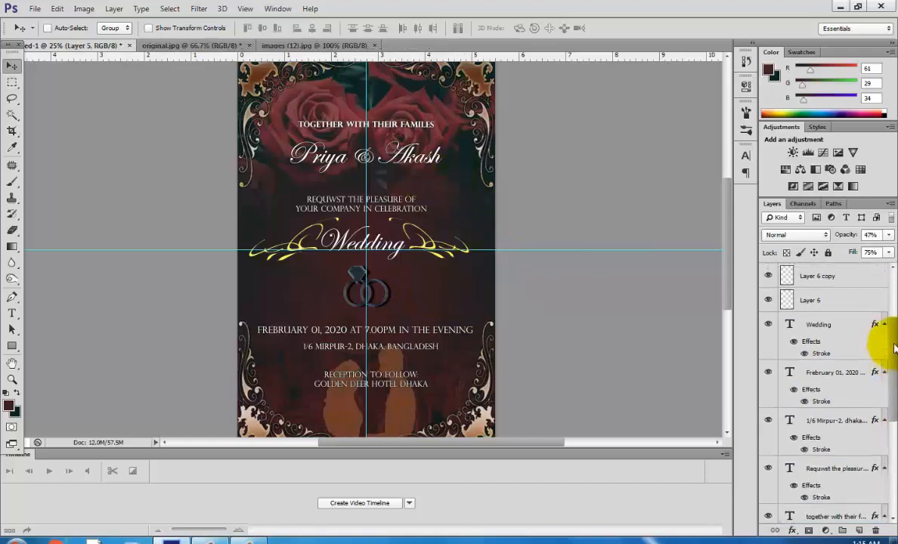
click(822, 325)
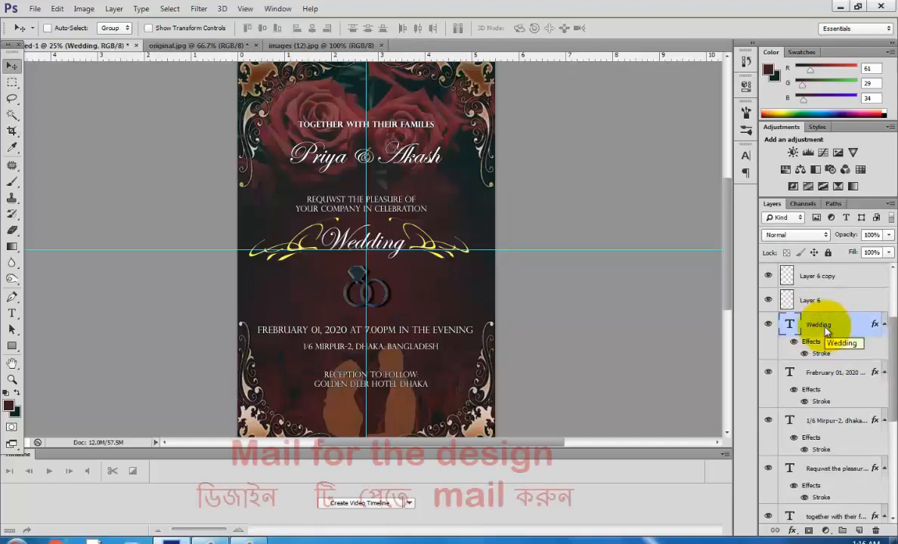
click(822, 300)
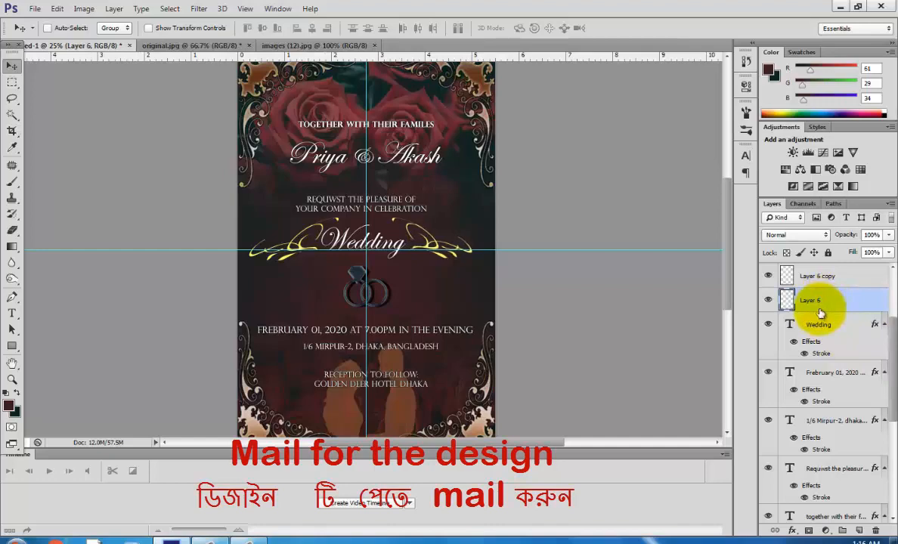
click(822, 278)
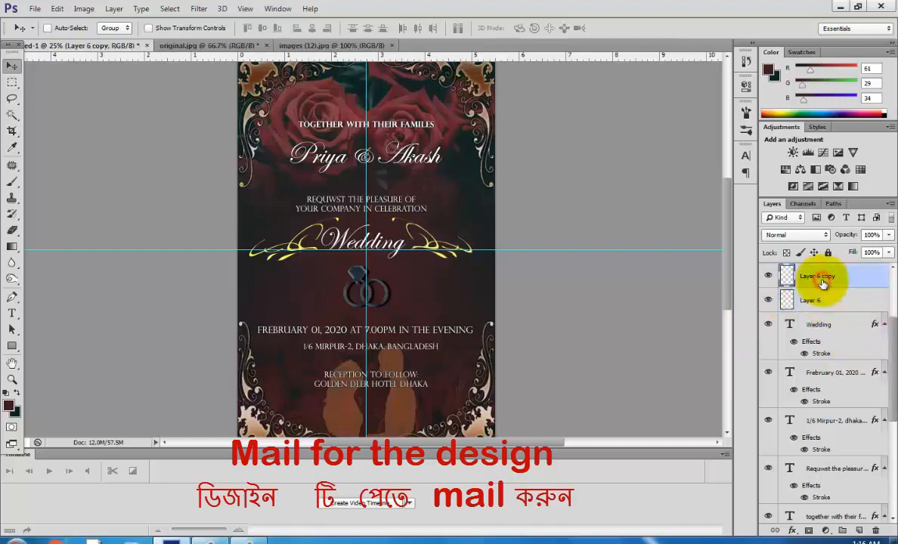
key(ctrl+t)
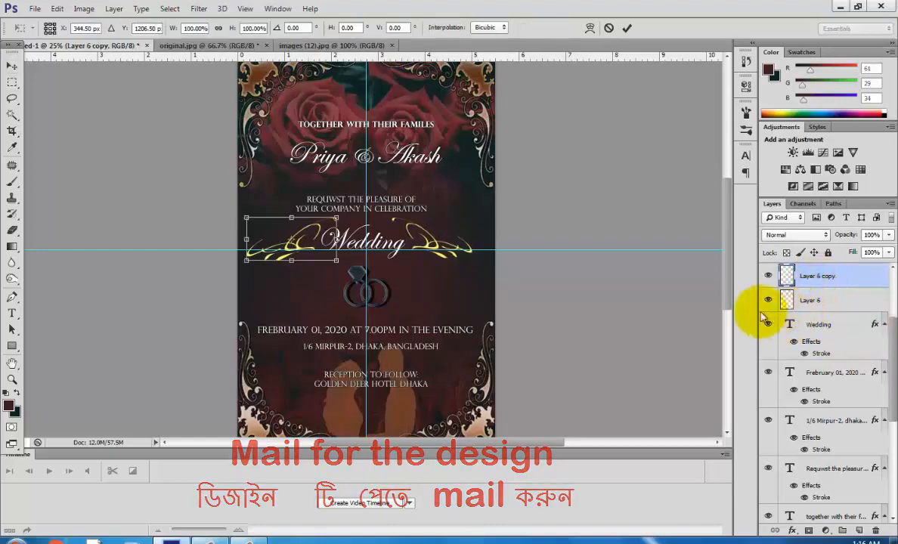
drag(246, 239, 252, 239)
click(12, 66)
click(386, 211)
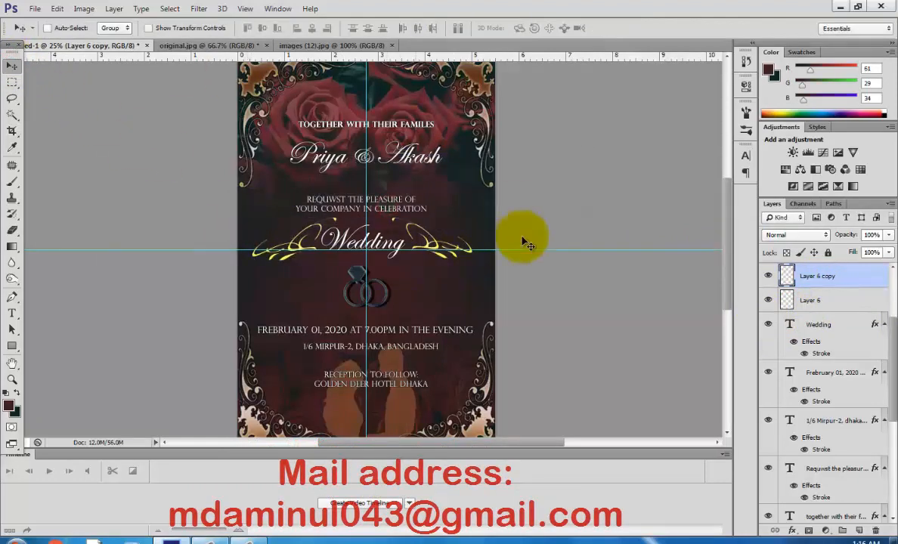
Save the poster as a JPEG named wedding2 and open the saved image in Windows Photo Viewer.
key(ctrl+minus)
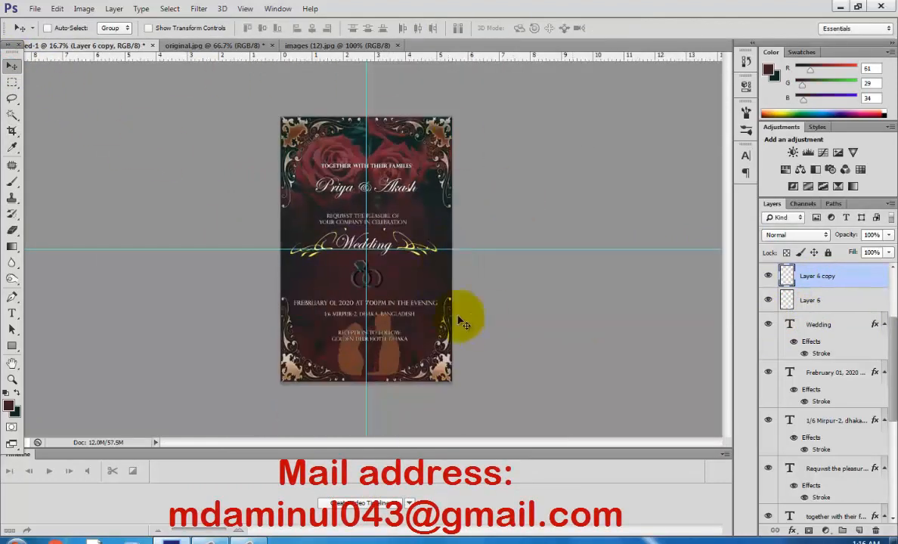
click(34, 9)
click(50, 160)
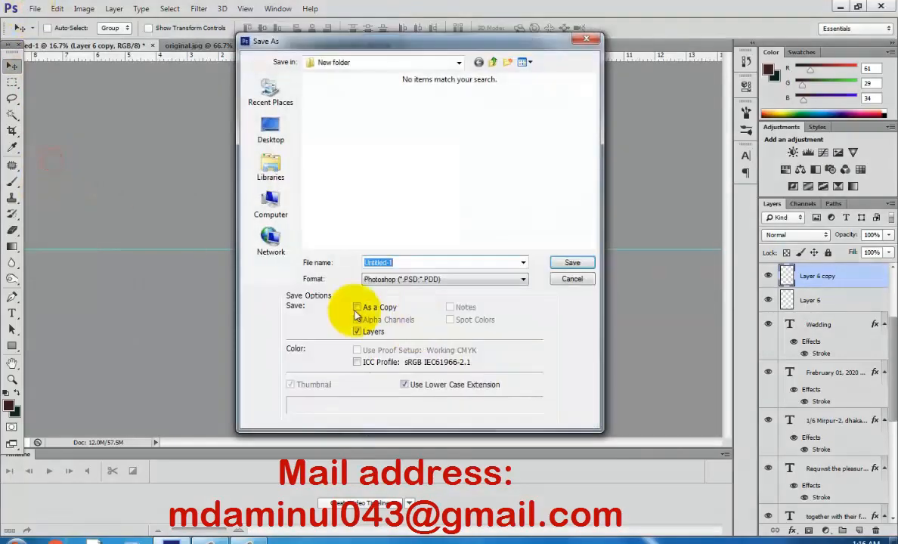
click(442, 279)
click(404, 363)
double_click(416, 263)
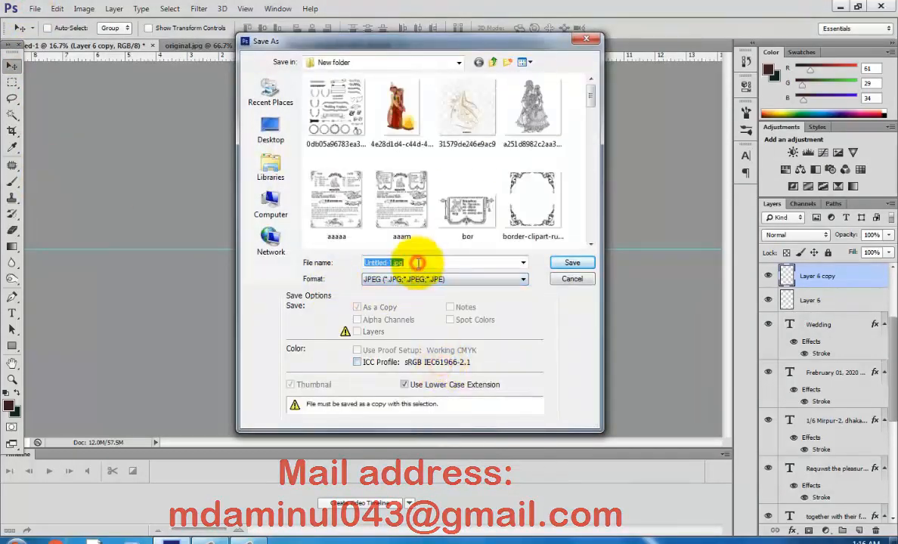
text(weddi)
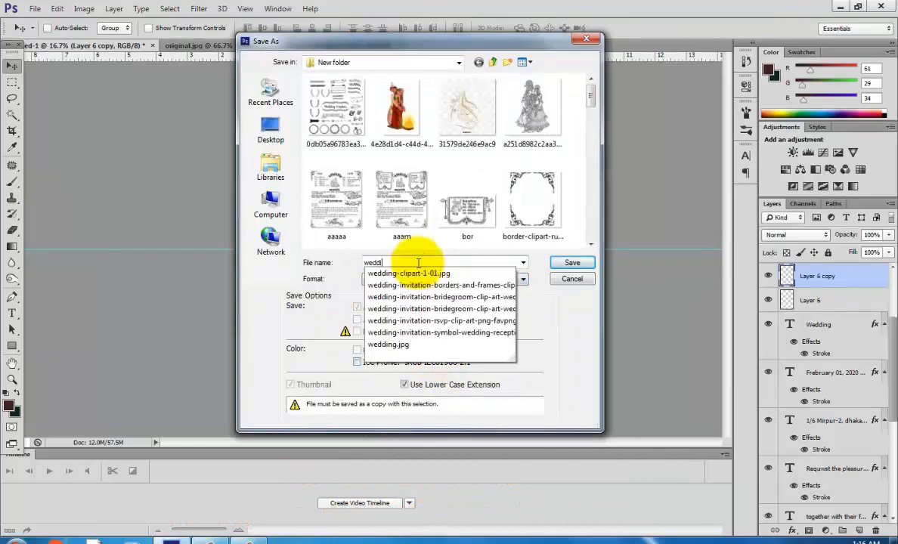
text(ng2)
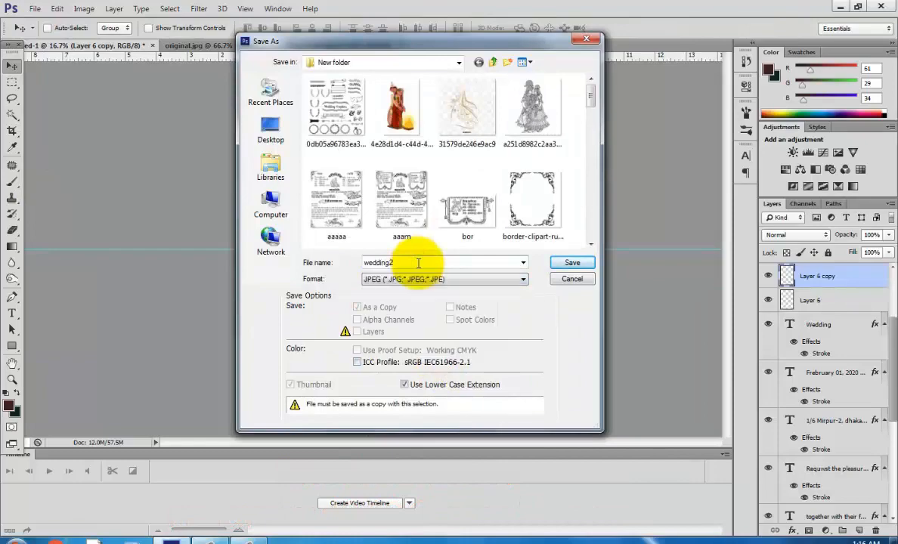
click(572, 262)
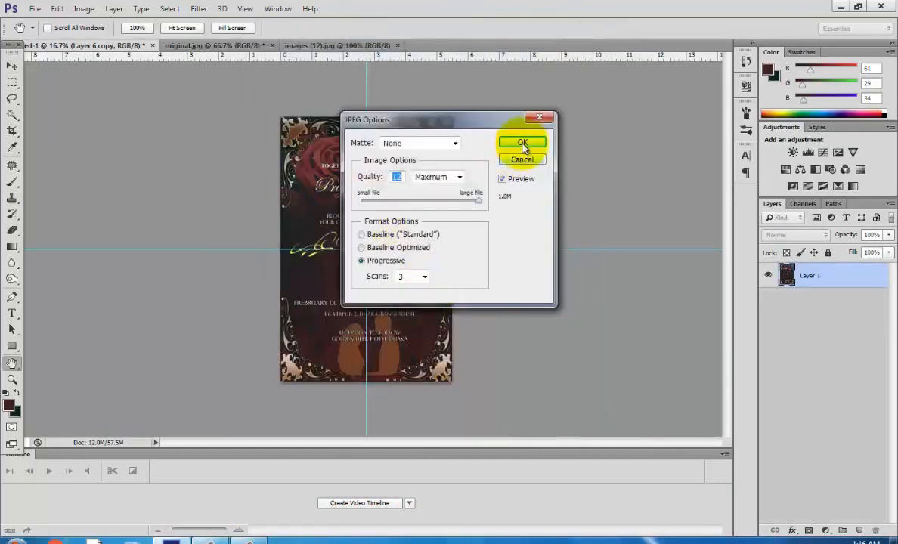
click(523, 144)
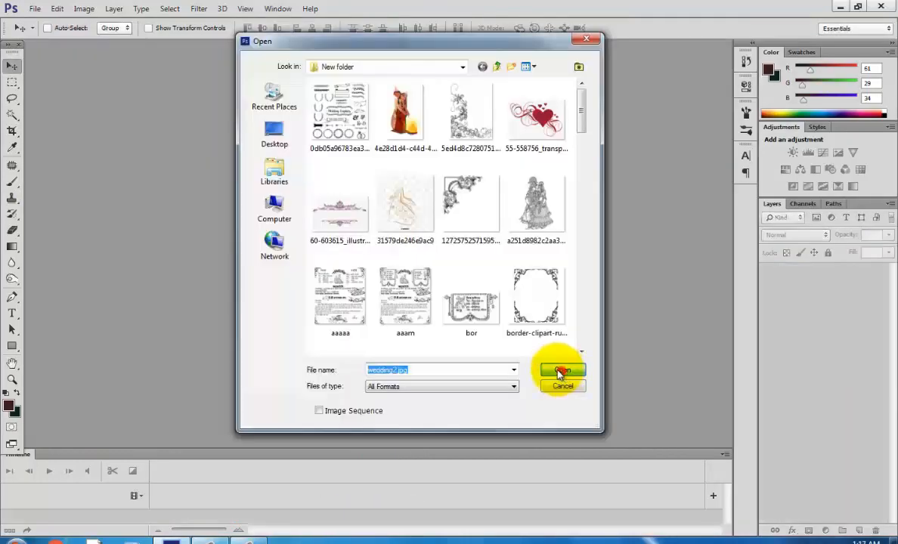
click(561, 371)
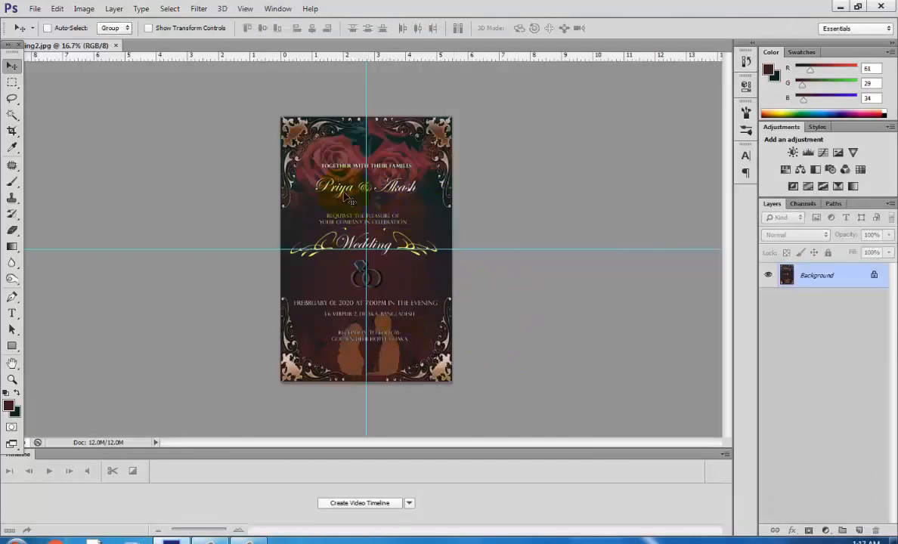
click(875, 8)
double_click(446, 318)
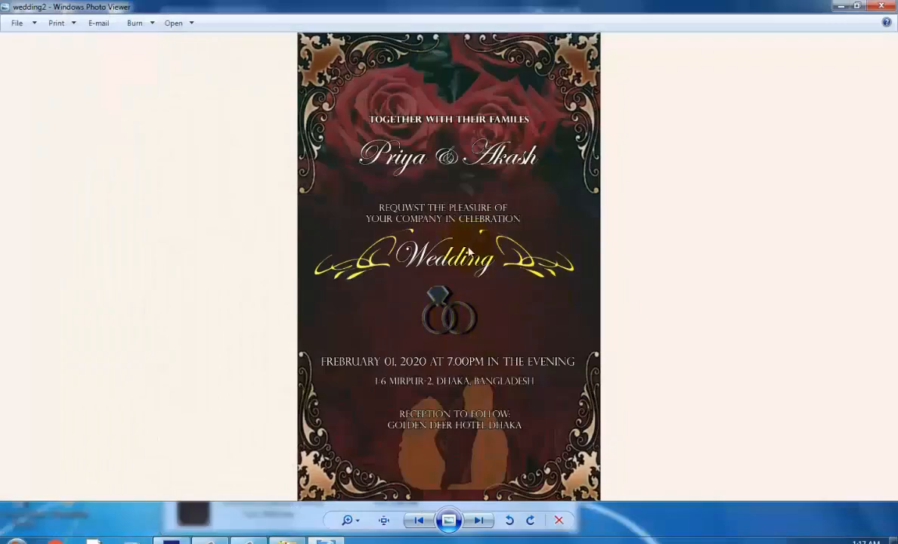